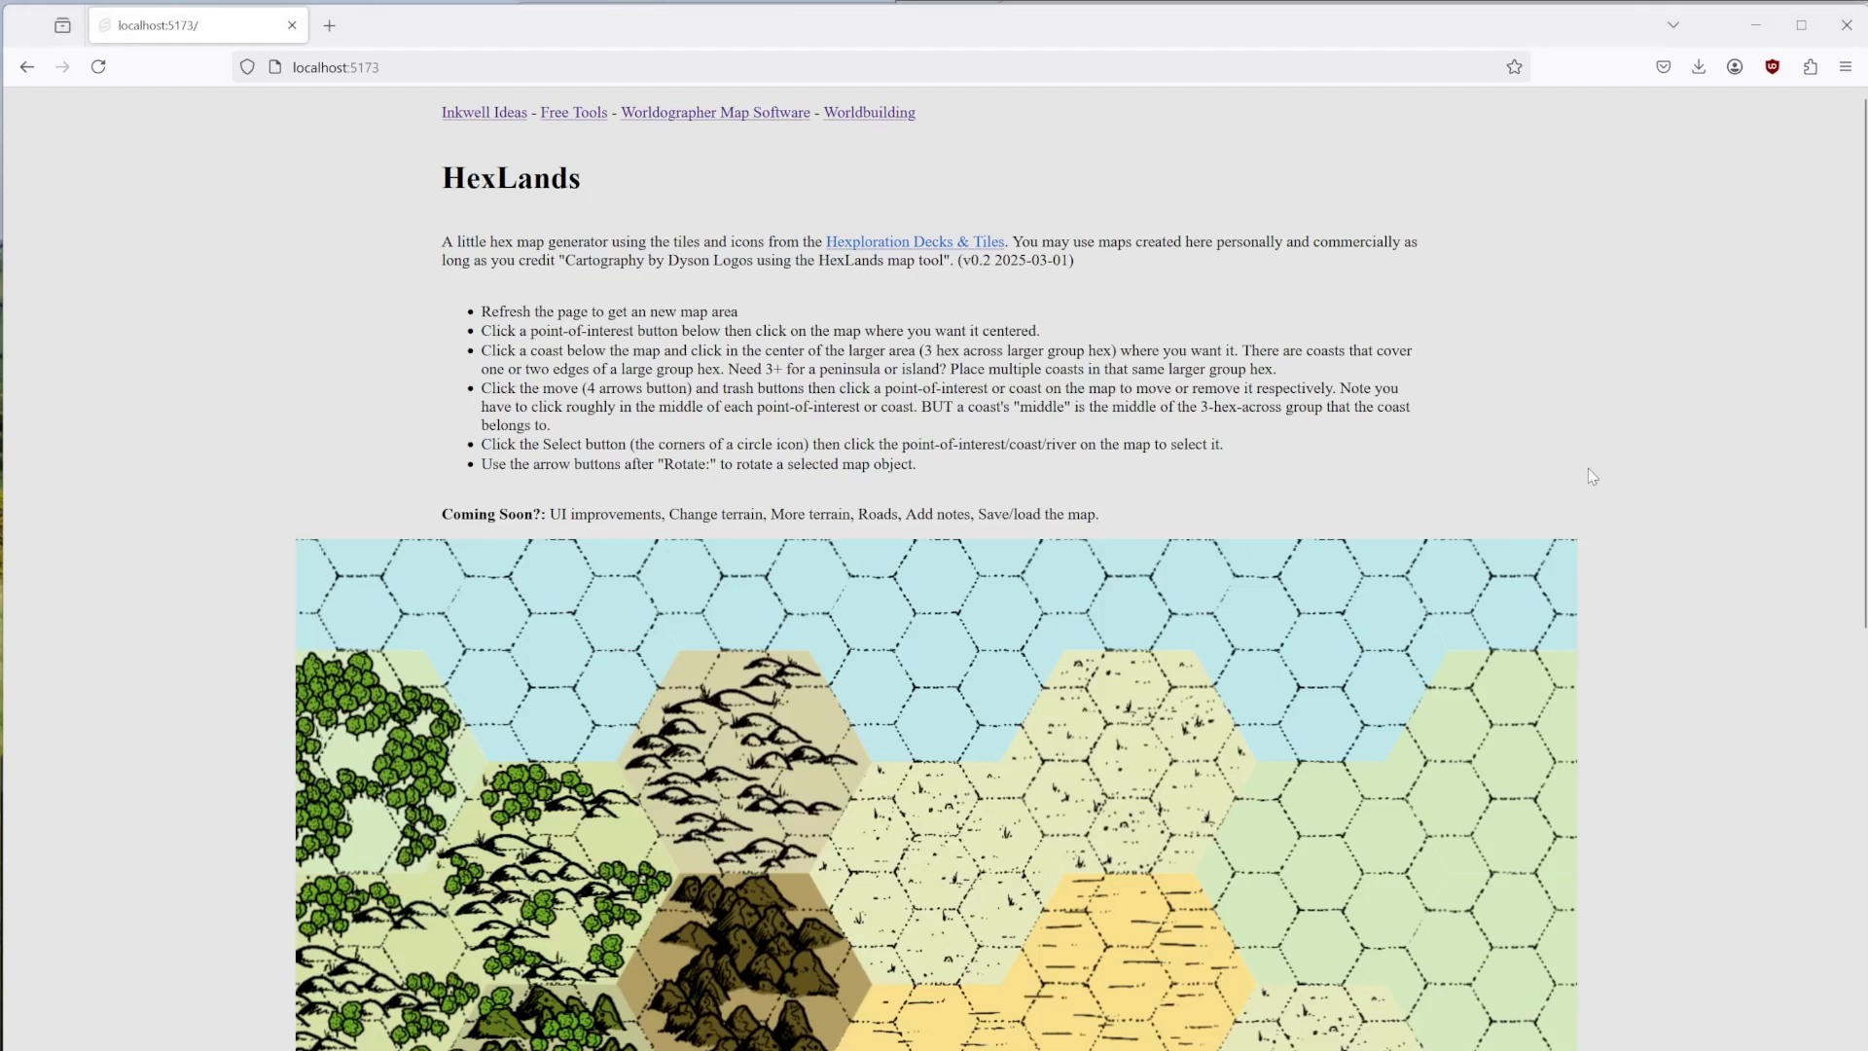
# Examine the HexLands instructions, the generated hex map and the icon, coast and river palettes below it.
pyautogui.scroll(-2, 1401, 594)
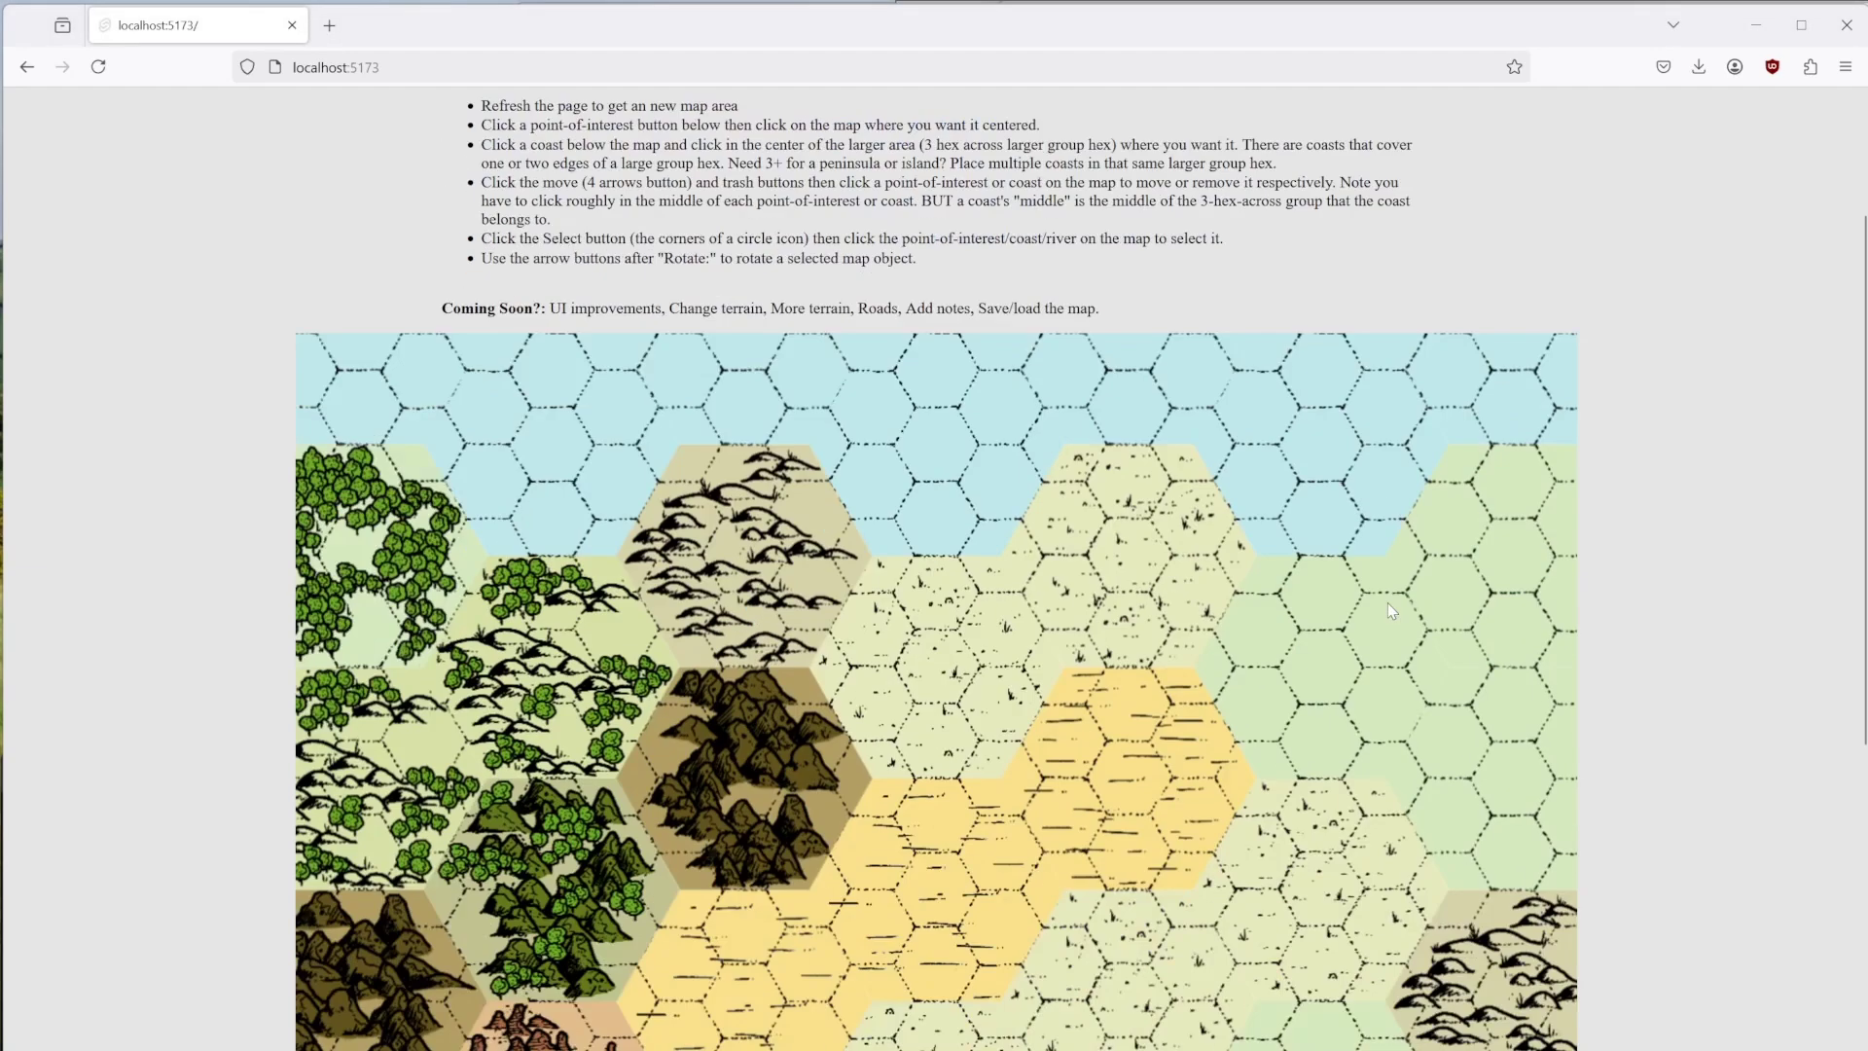
pyautogui.scroll(-1, 1178, 598)
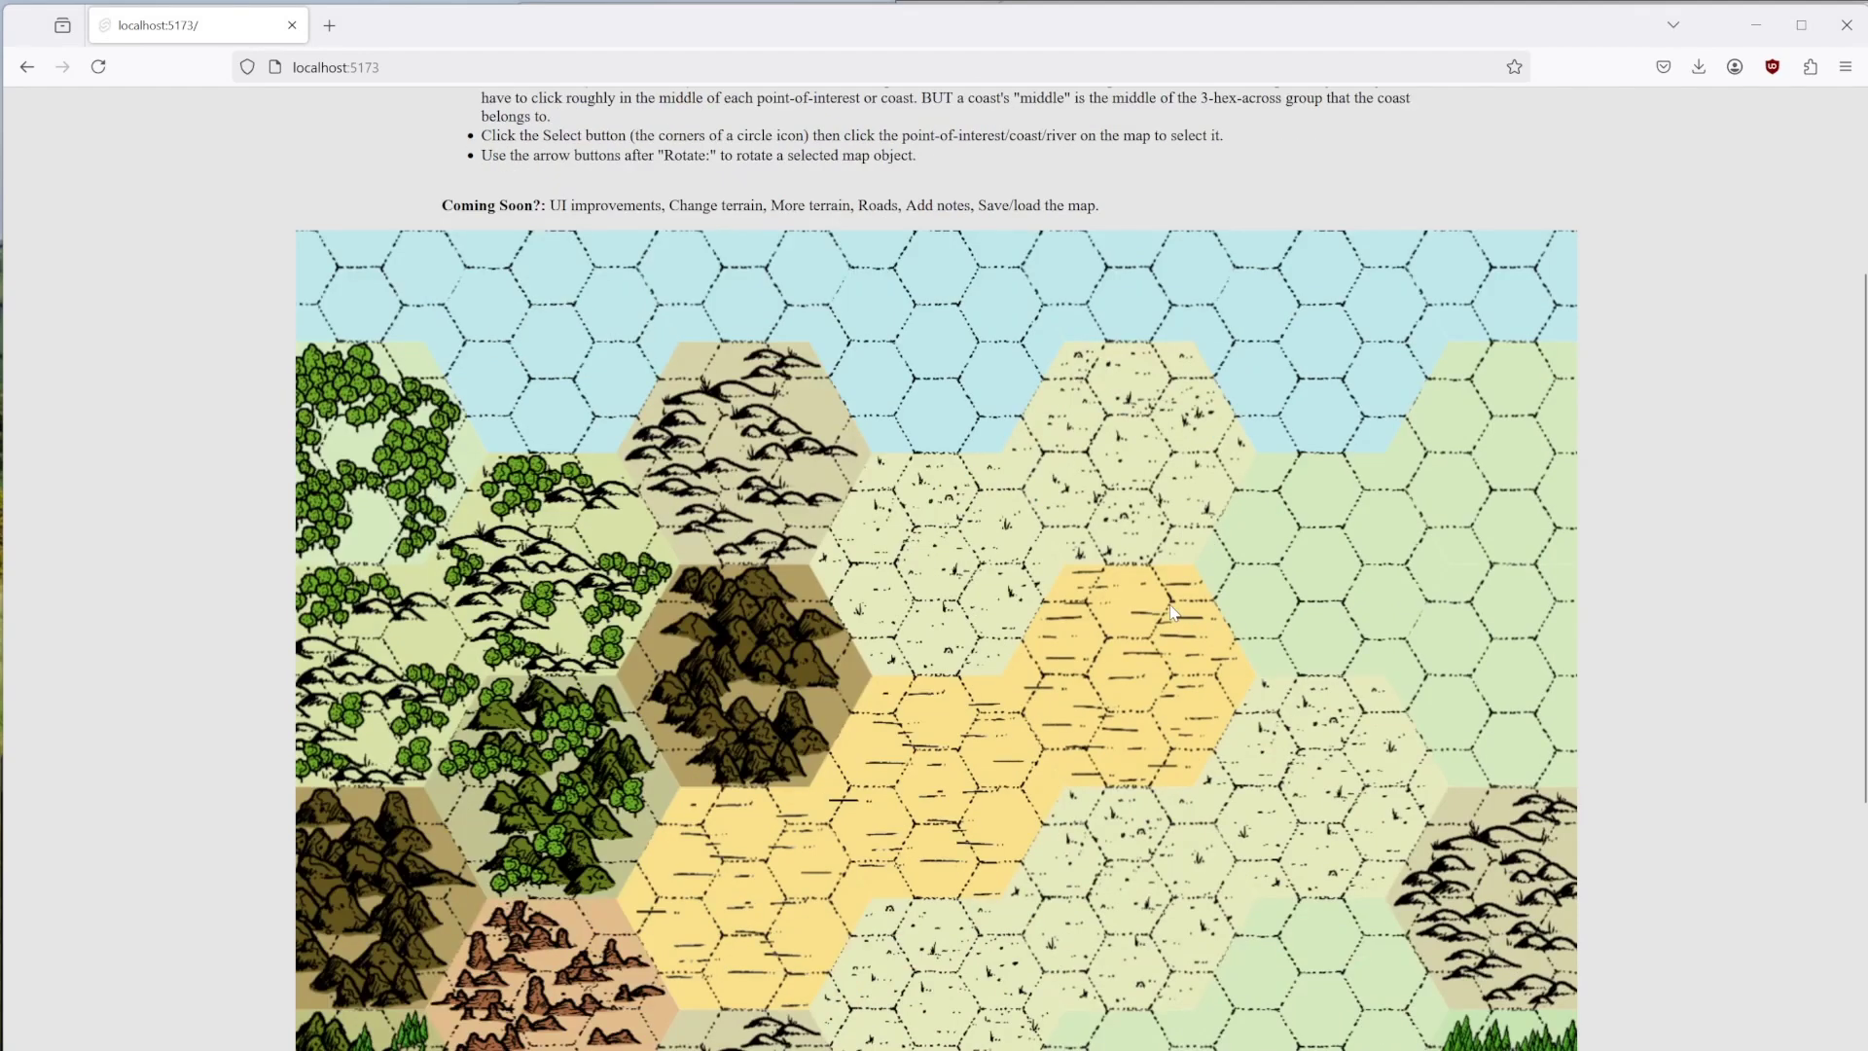
pyautogui.scroll(3, 1163, 611)
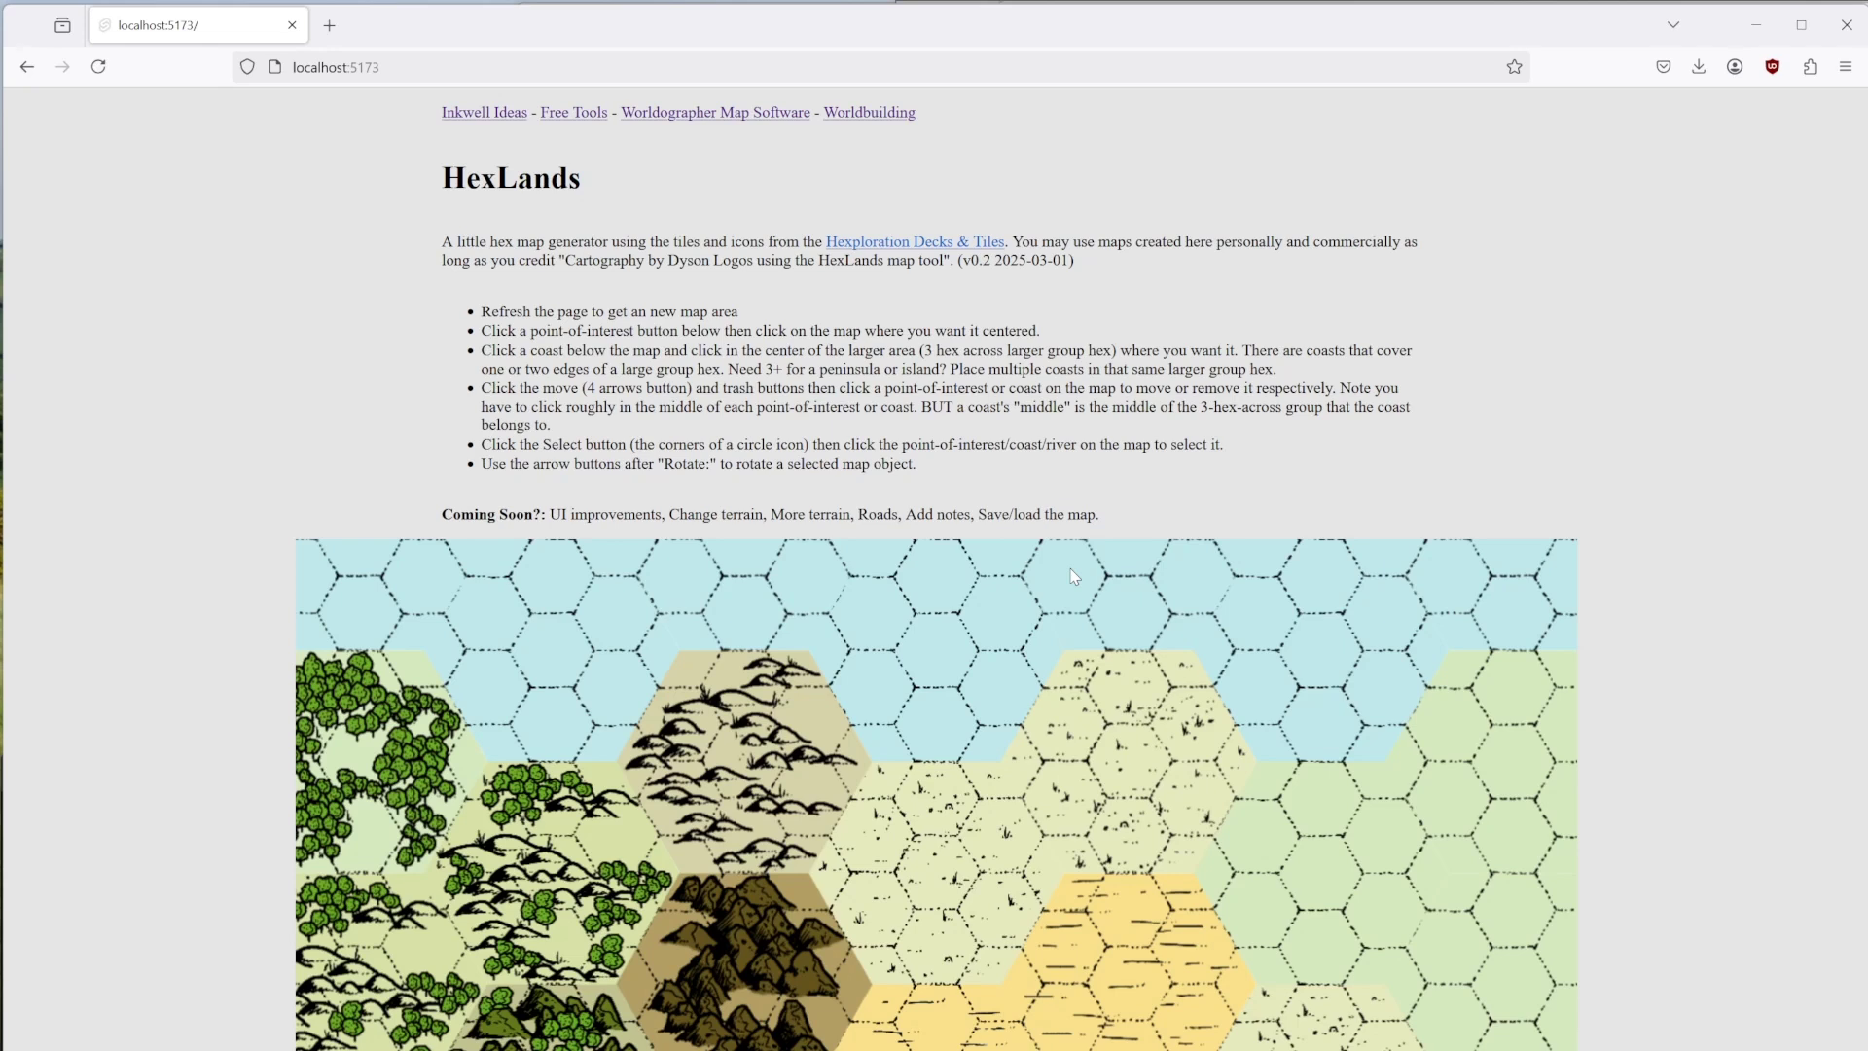
pyautogui.scroll(-3, 1473, 609)
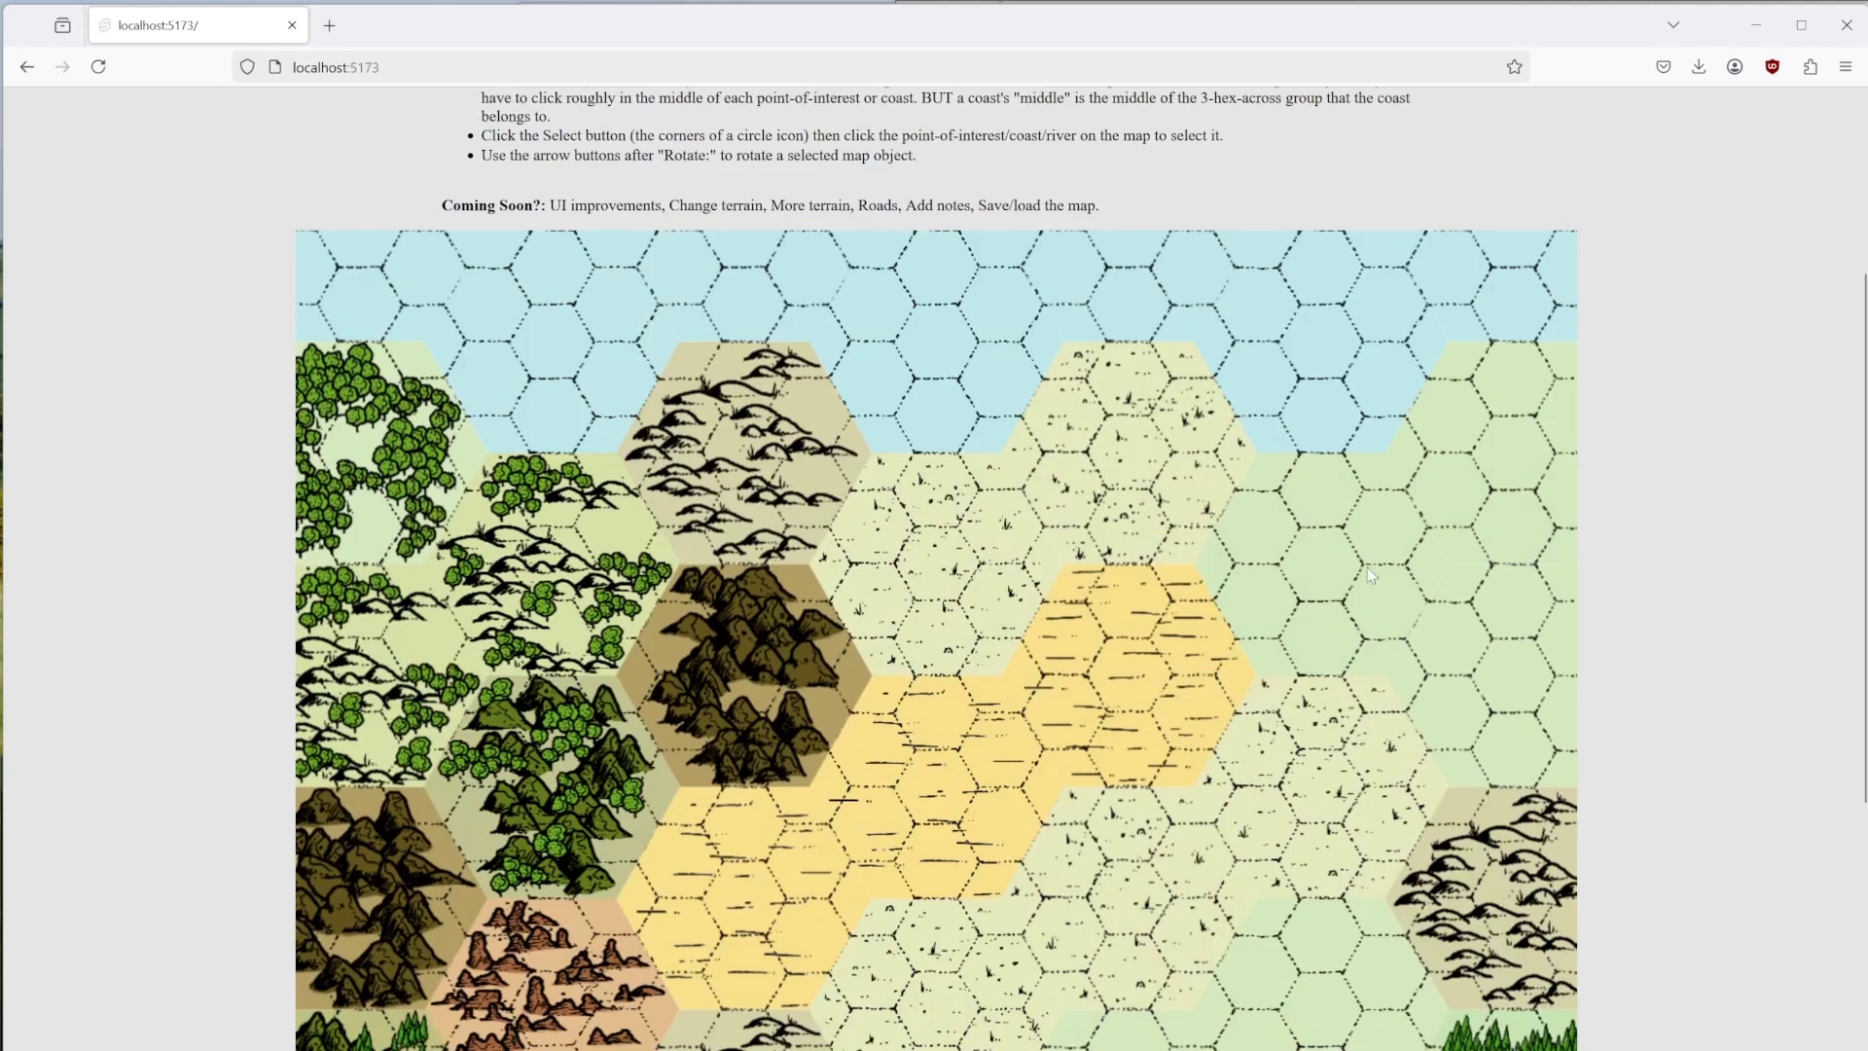
pyautogui.scroll(-3, 1180, 596)
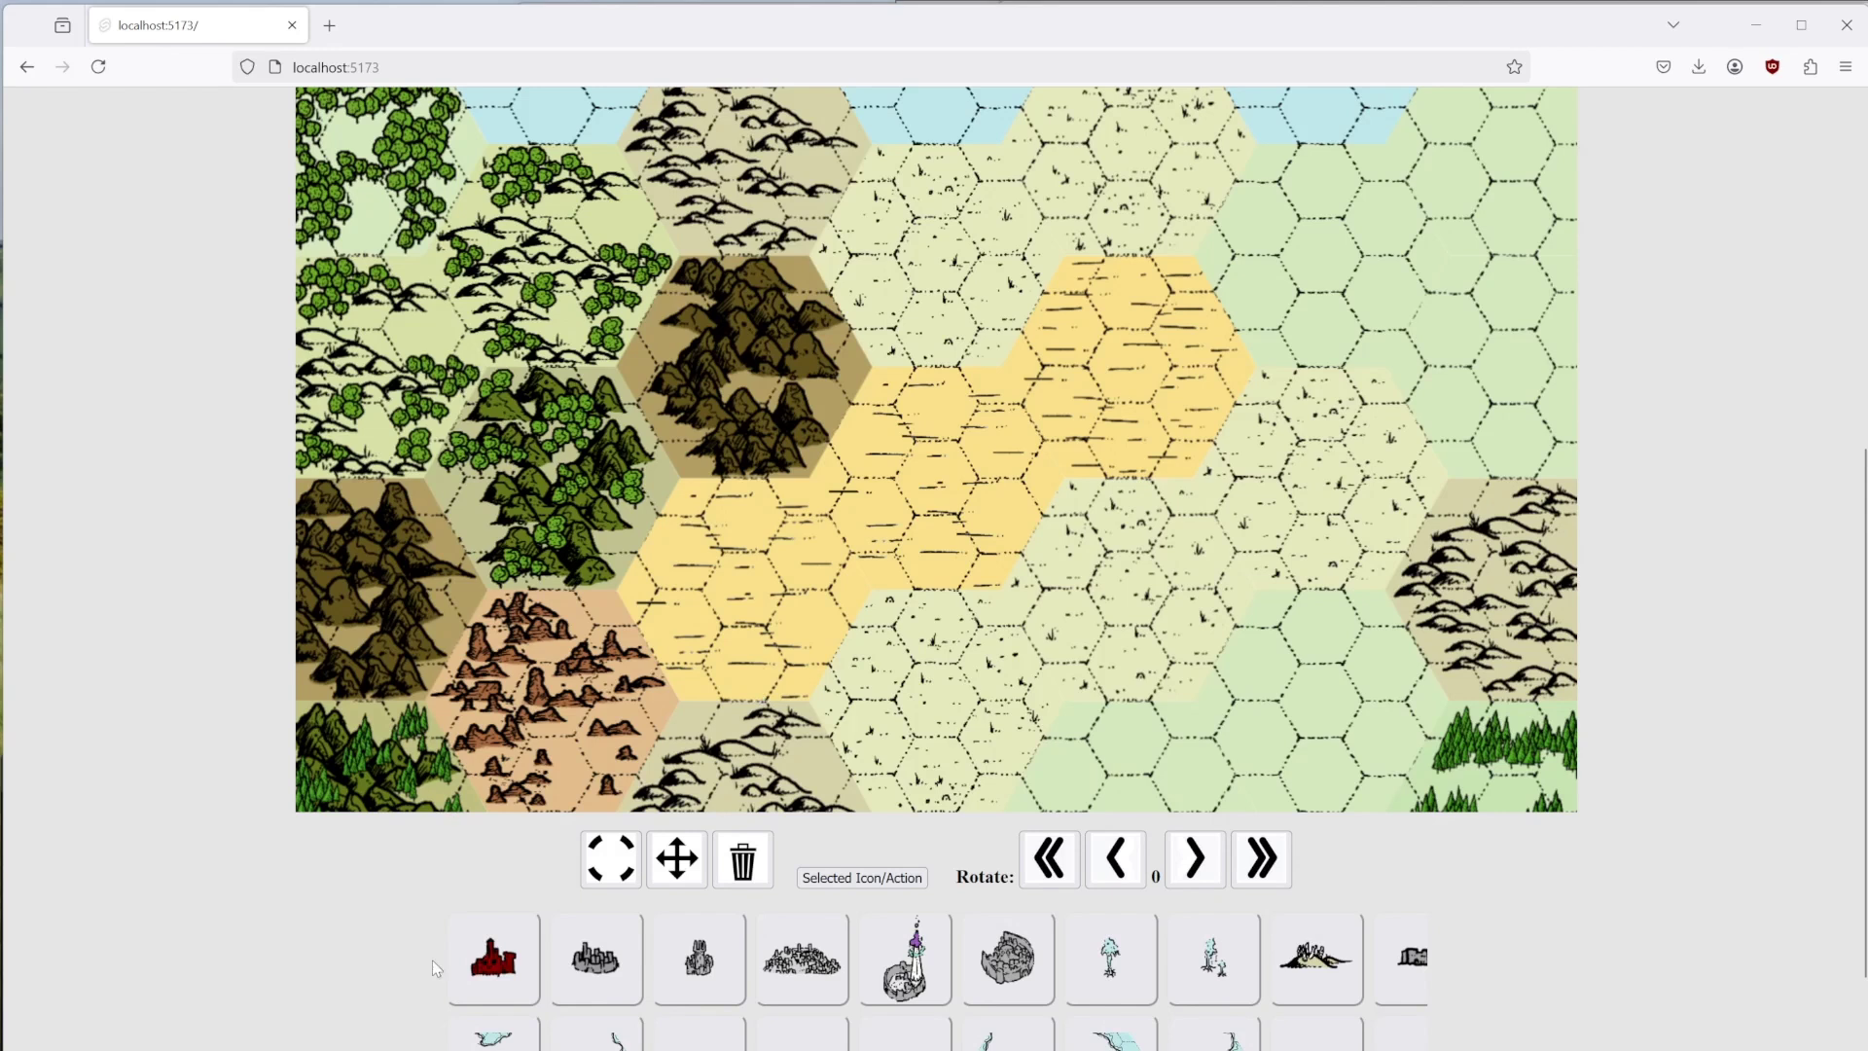
pyautogui.scroll(-3, 459, 886)
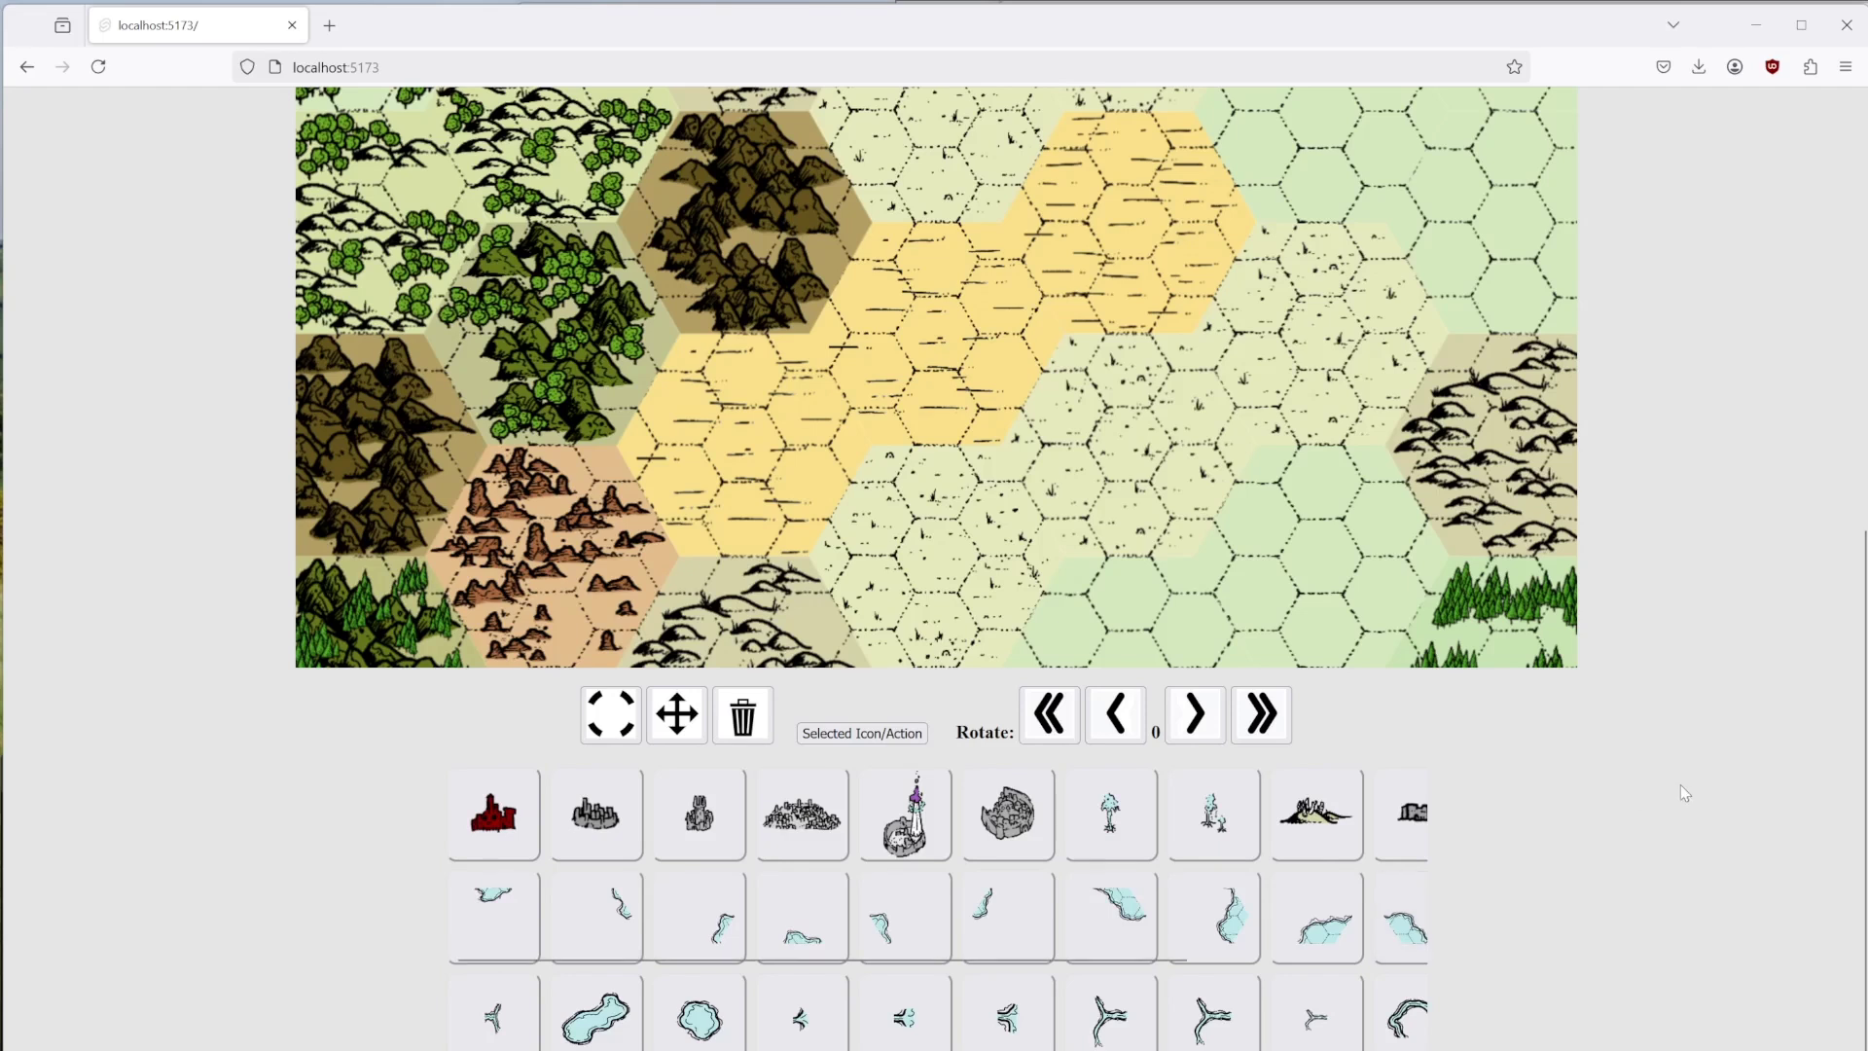
pyautogui.scroll(6, 1684, 796)
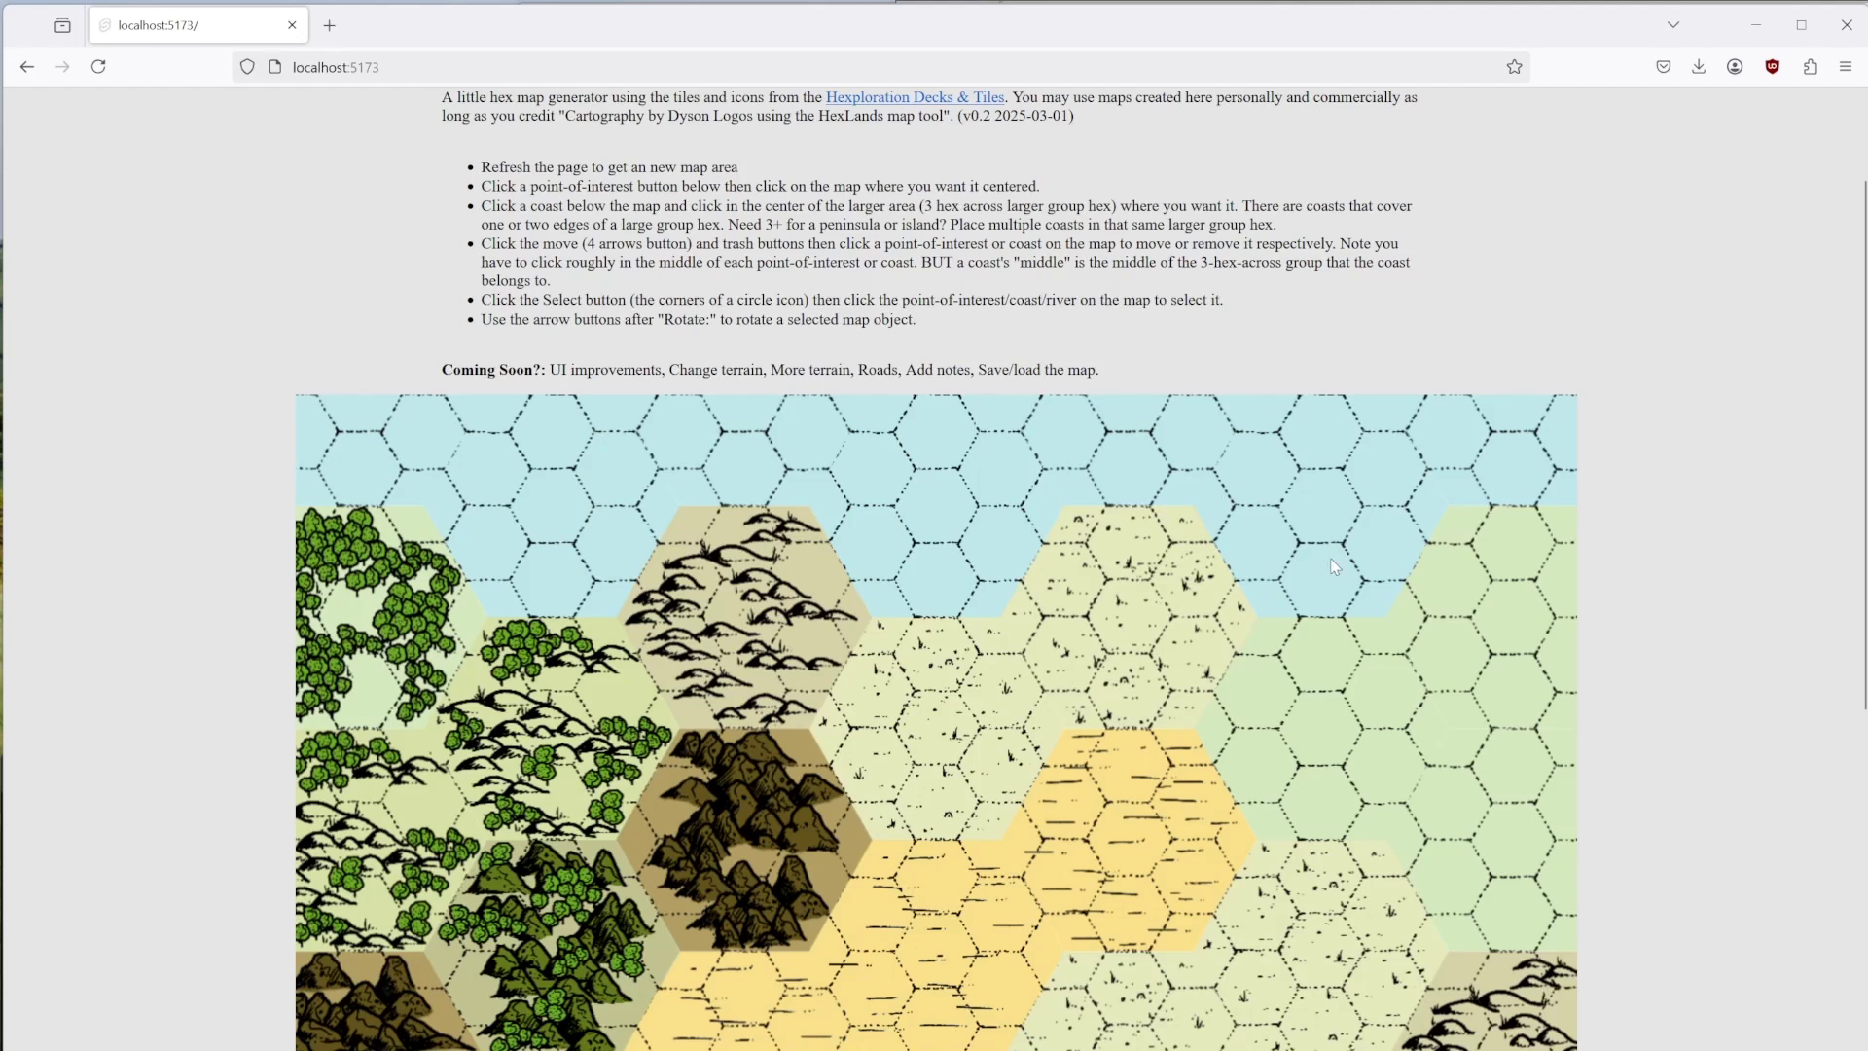
pyautogui.scroll(3, 1386, 557)
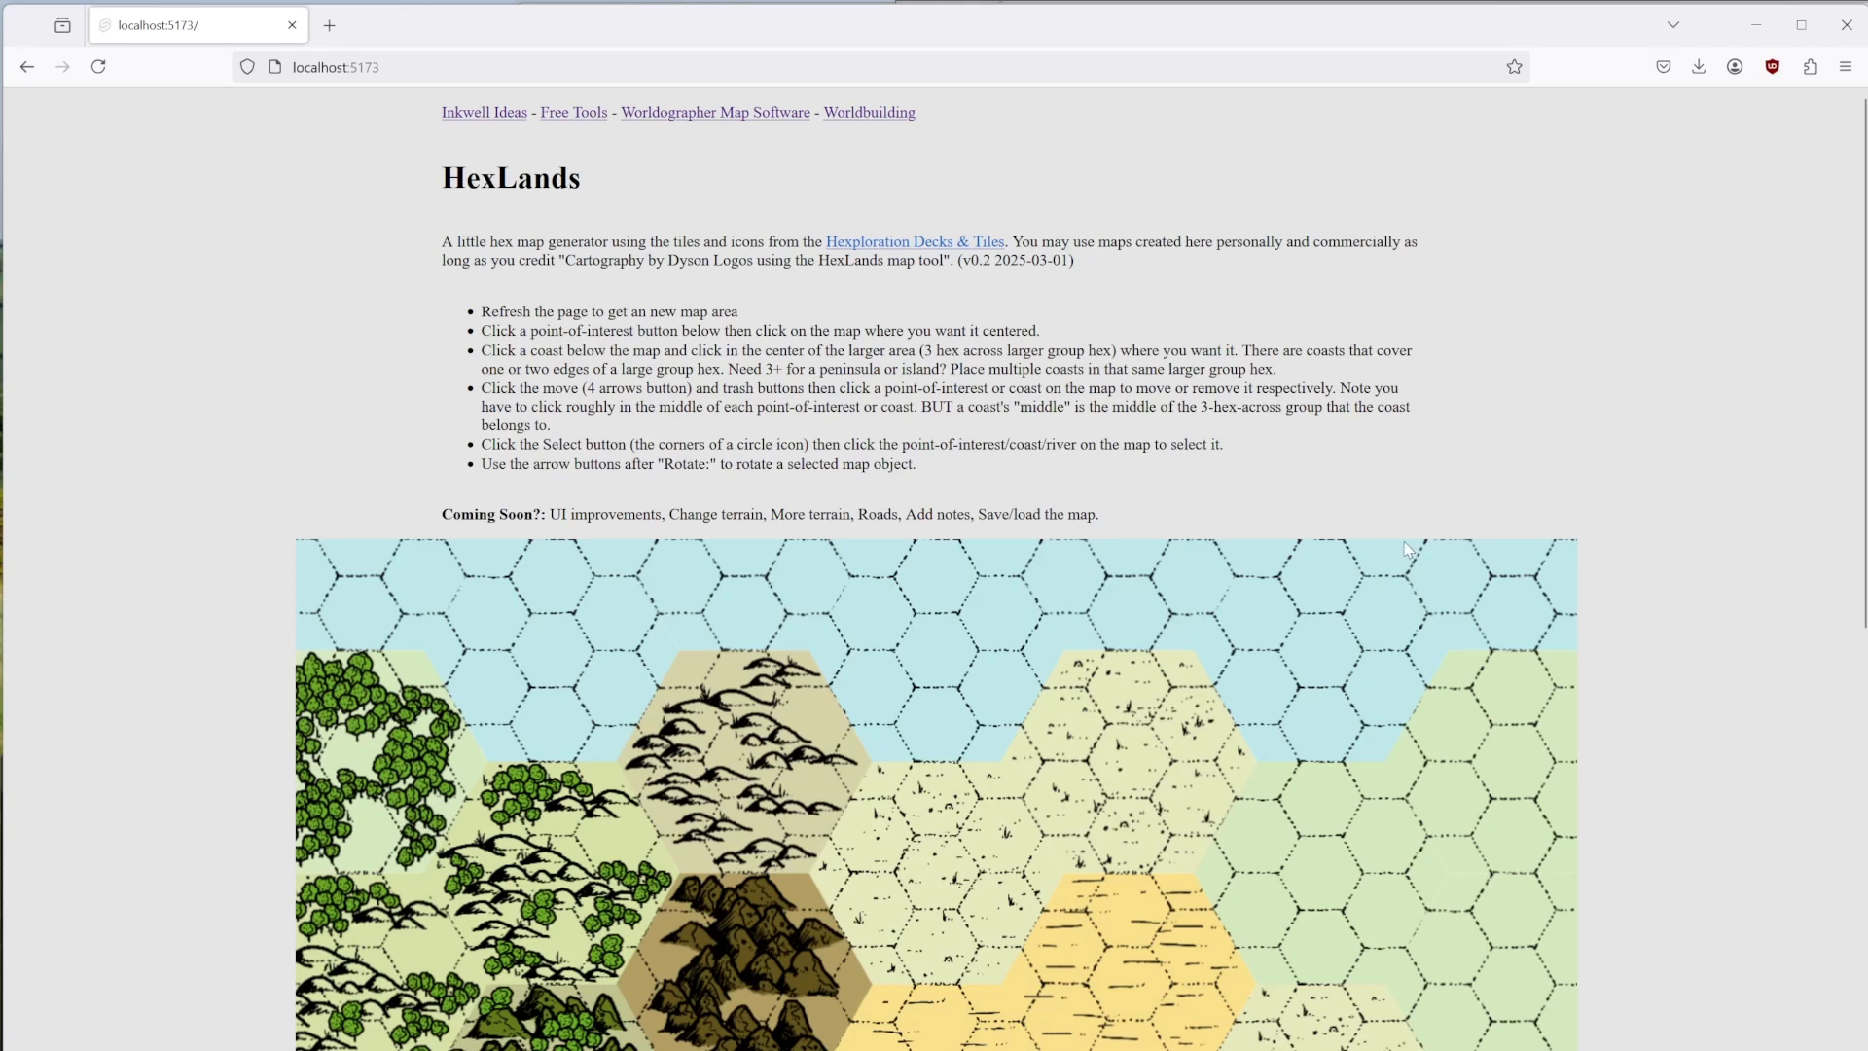
# Place the red castle on the light green grassland in the eastern part of the map.
pyautogui.scroll(-4, 1664, 703)
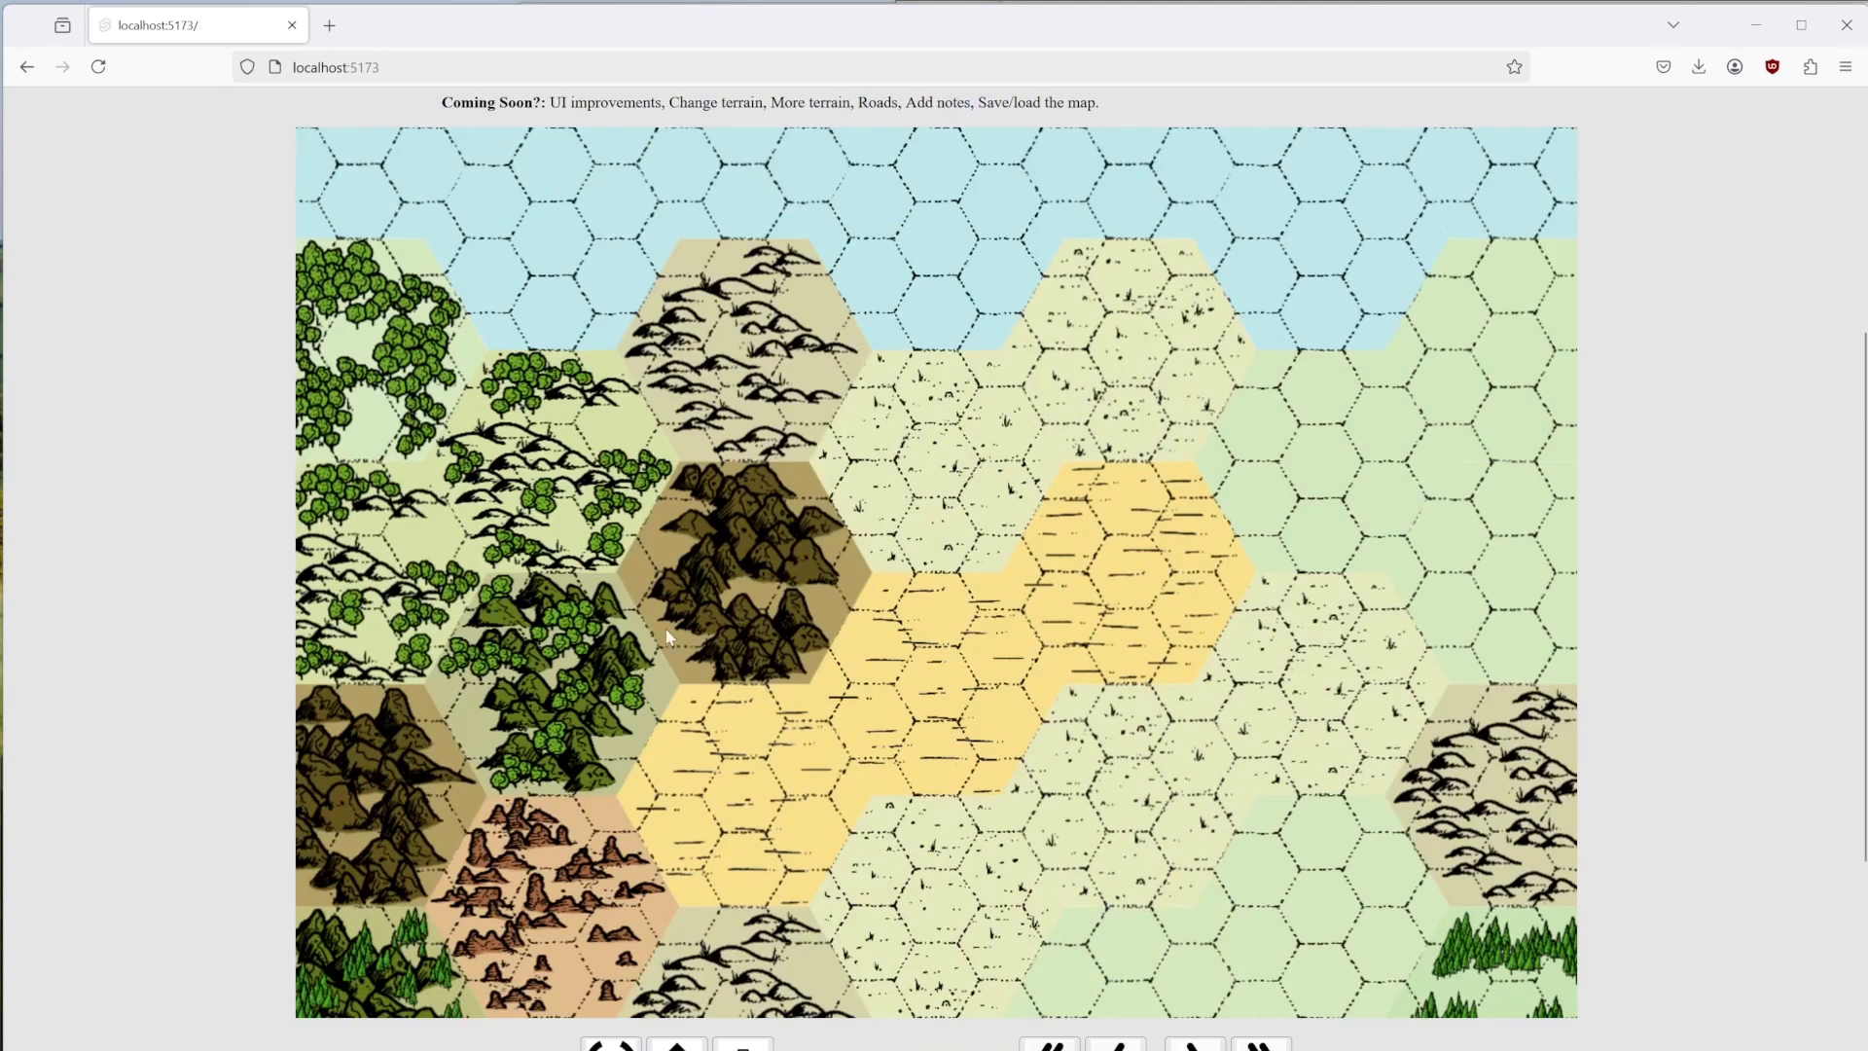
pyautogui.scroll(-3, 632, 642)
pyautogui.click(494, 854)
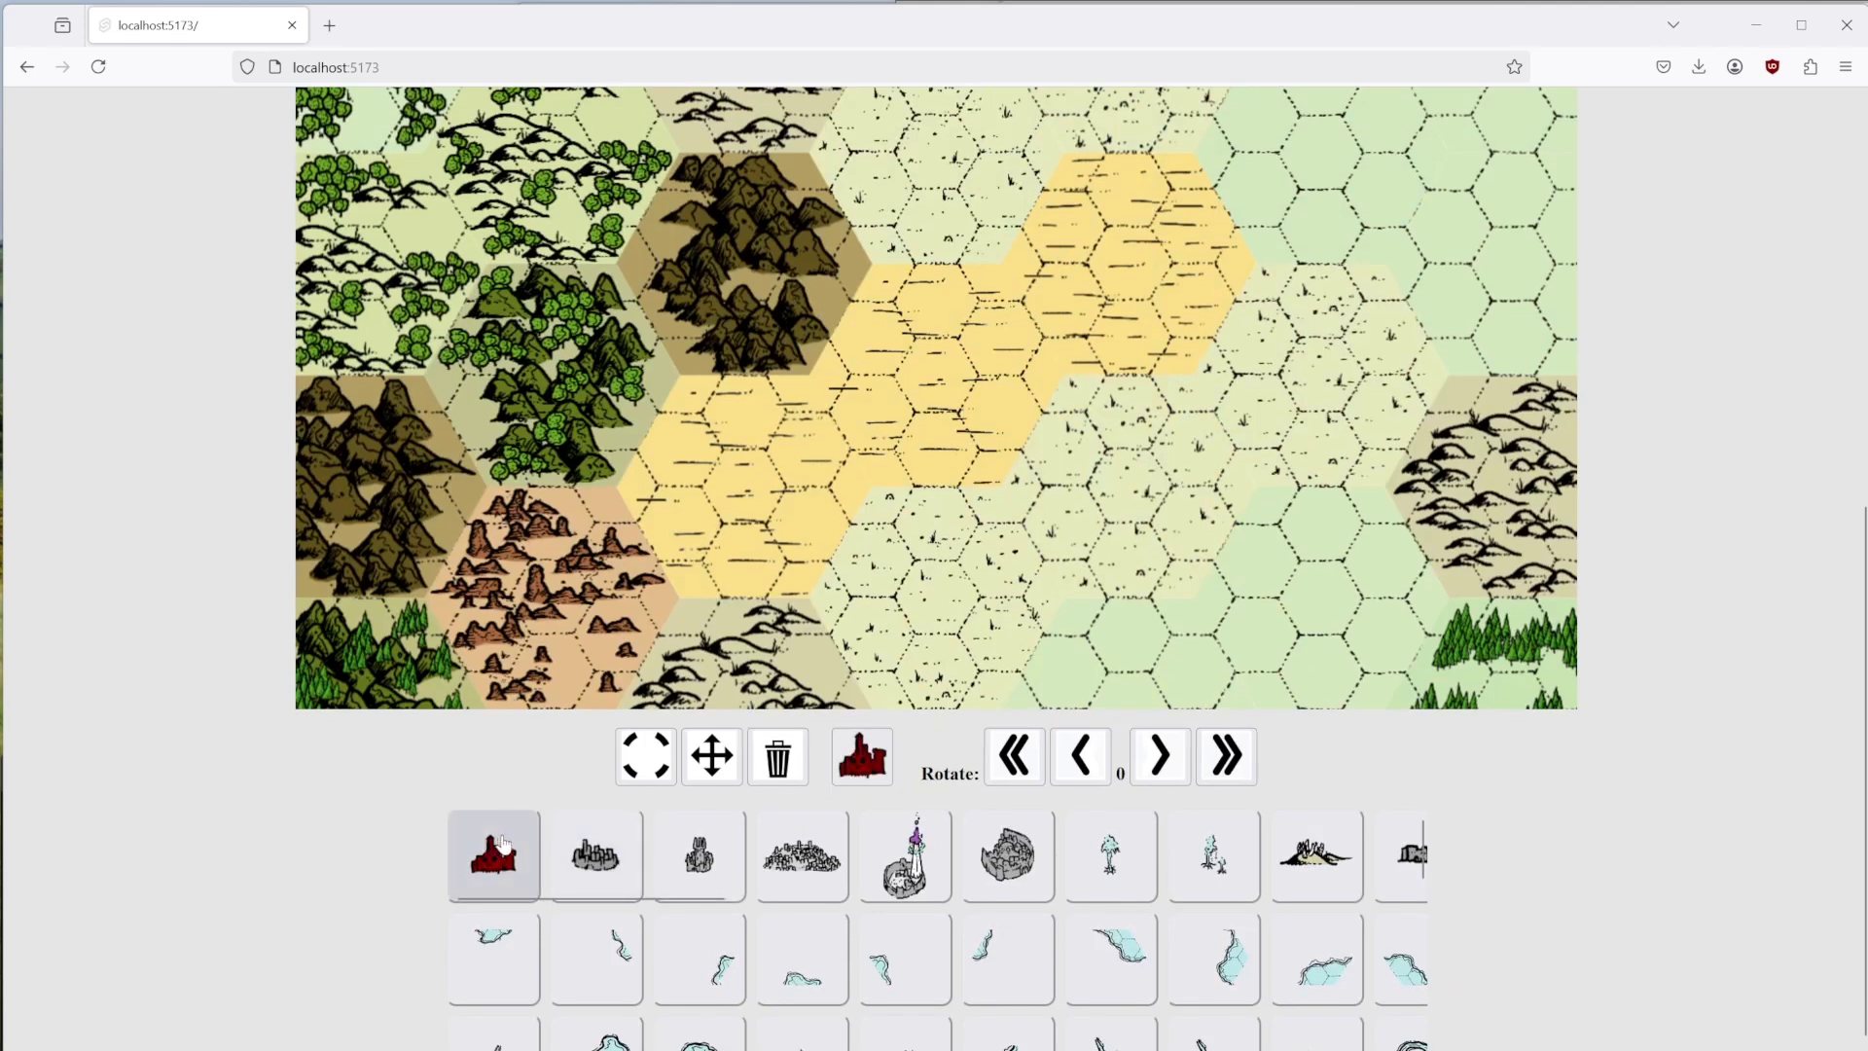
pyautogui.click(1354, 240)
# Place the purple-topped tower on the southeastern green area and the grey castle at the eastern edge of the dark brown mountains.
pyautogui.click(905, 857)
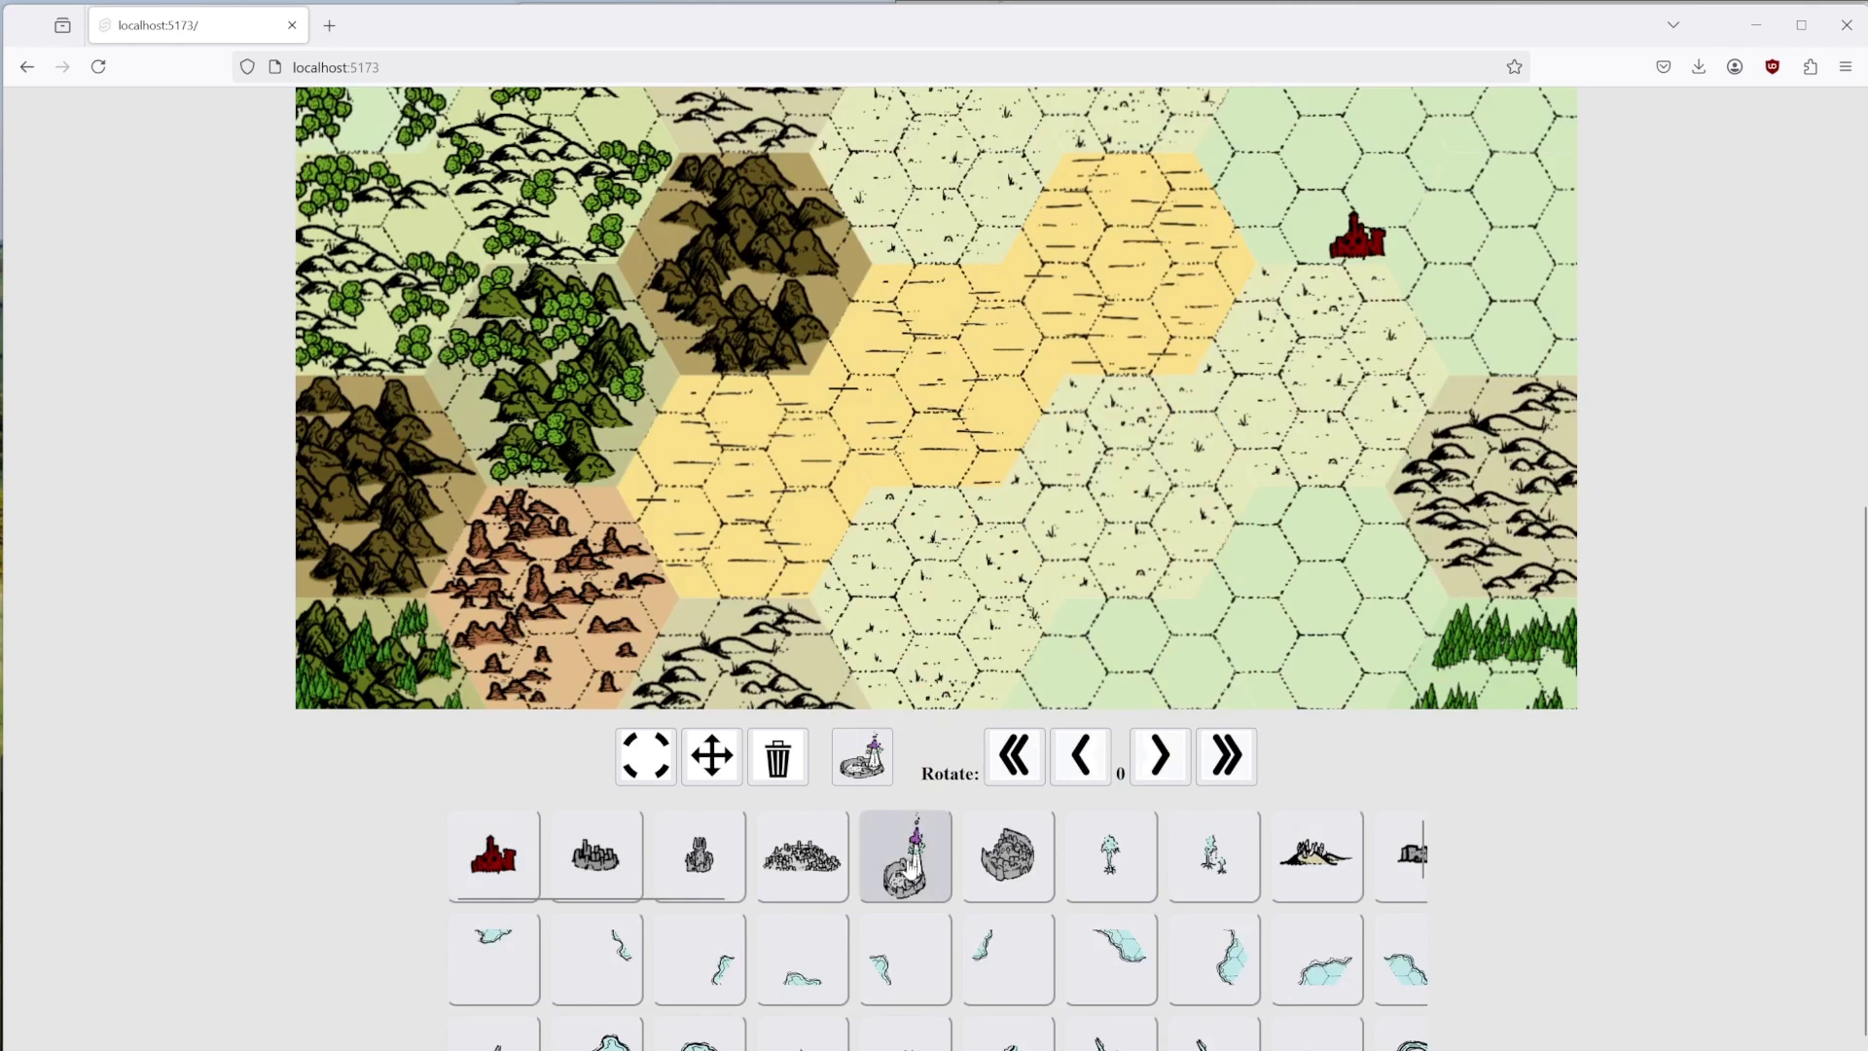
pyautogui.click(1342, 538)
pyautogui.click(699, 856)
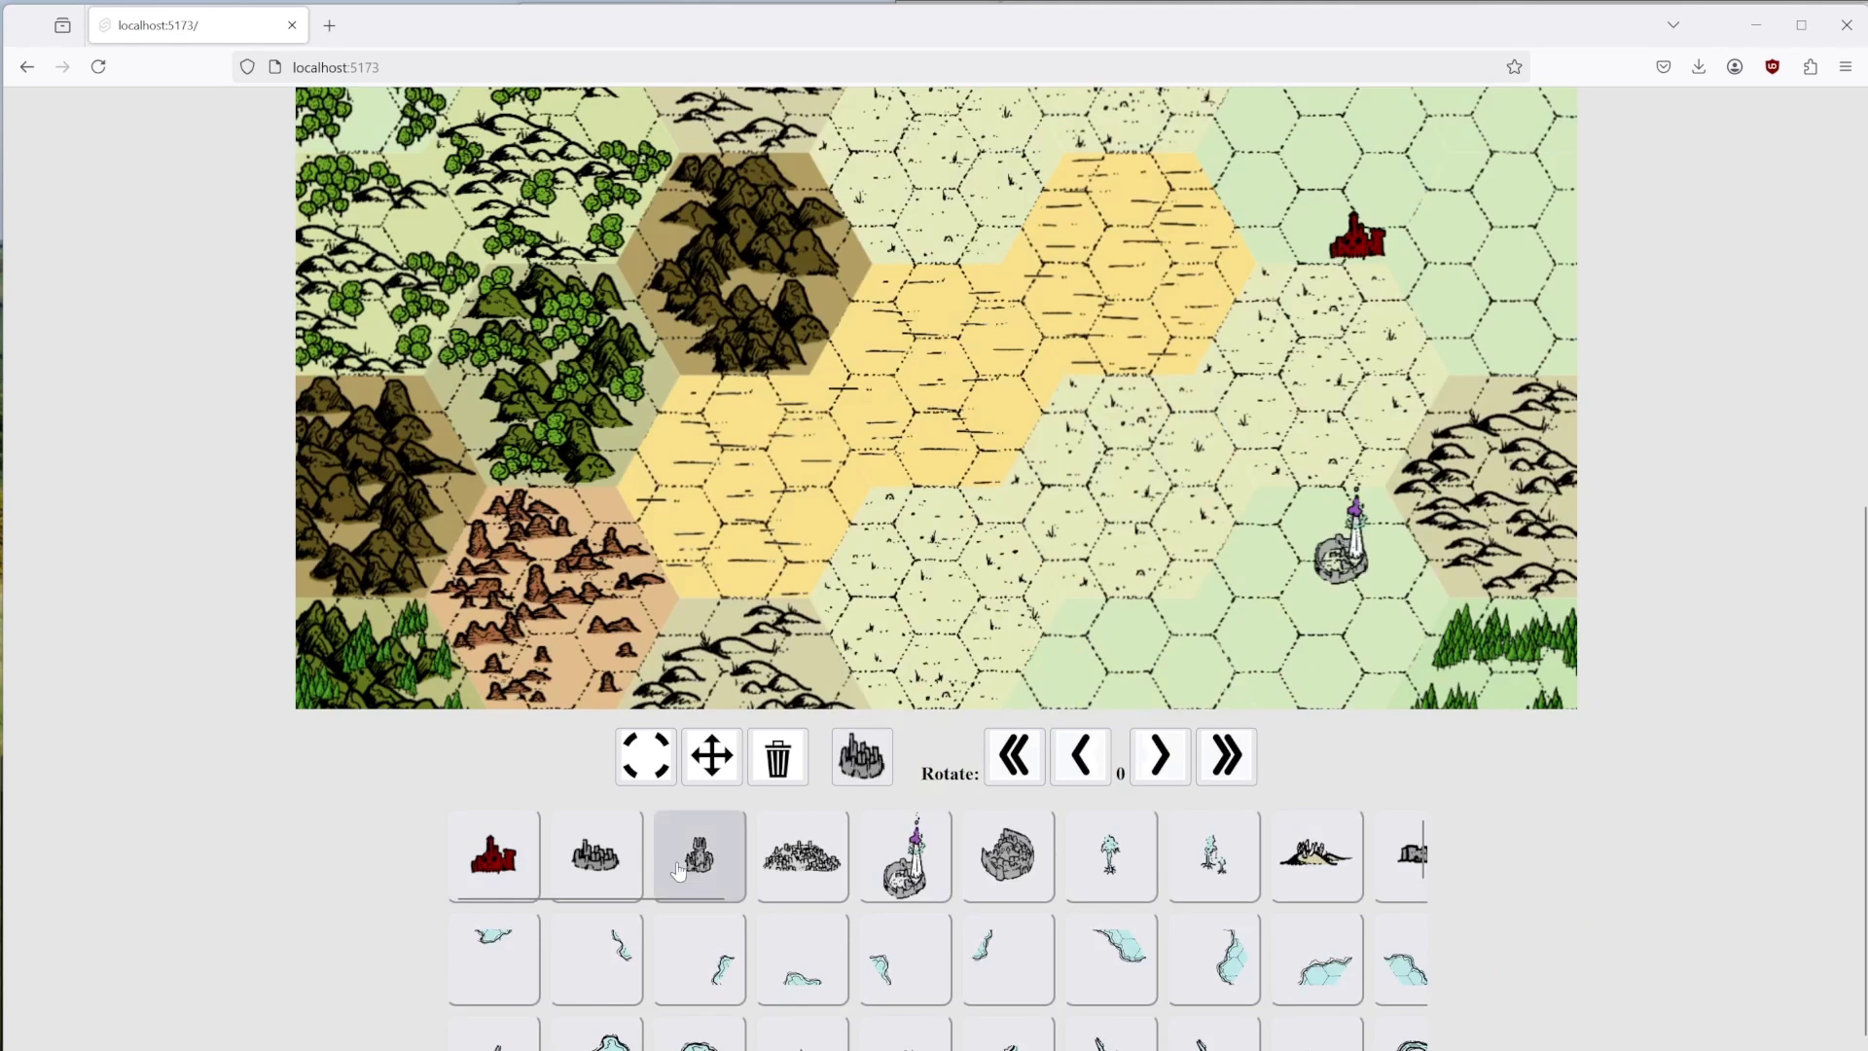
pyautogui.click(868, 250)
# Place the golden obelisk just southeast of the yellow desert and the white tower on the southern pale grassland.
pyautogui.moveTo(685, 895); pyautogui.dragTo(932, 890)
pyautogui.click(858, 855)
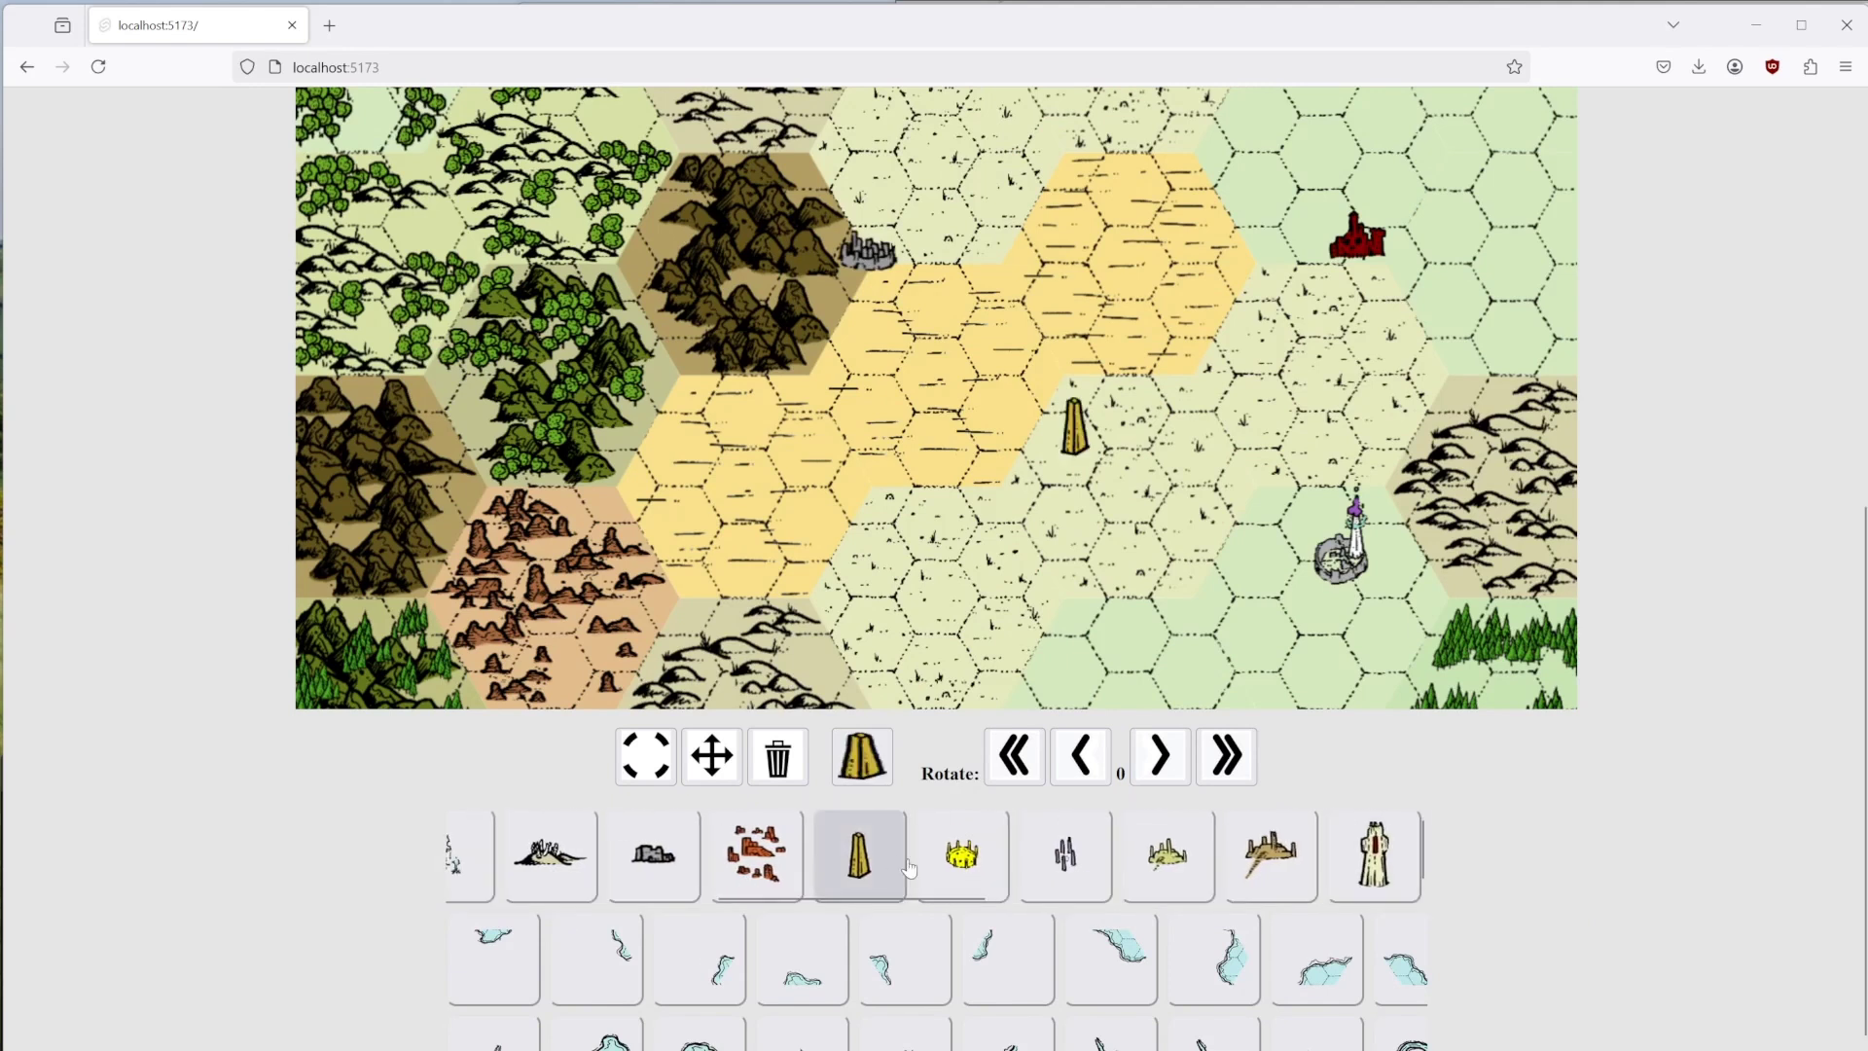
pyautogui.click(1375, 854)
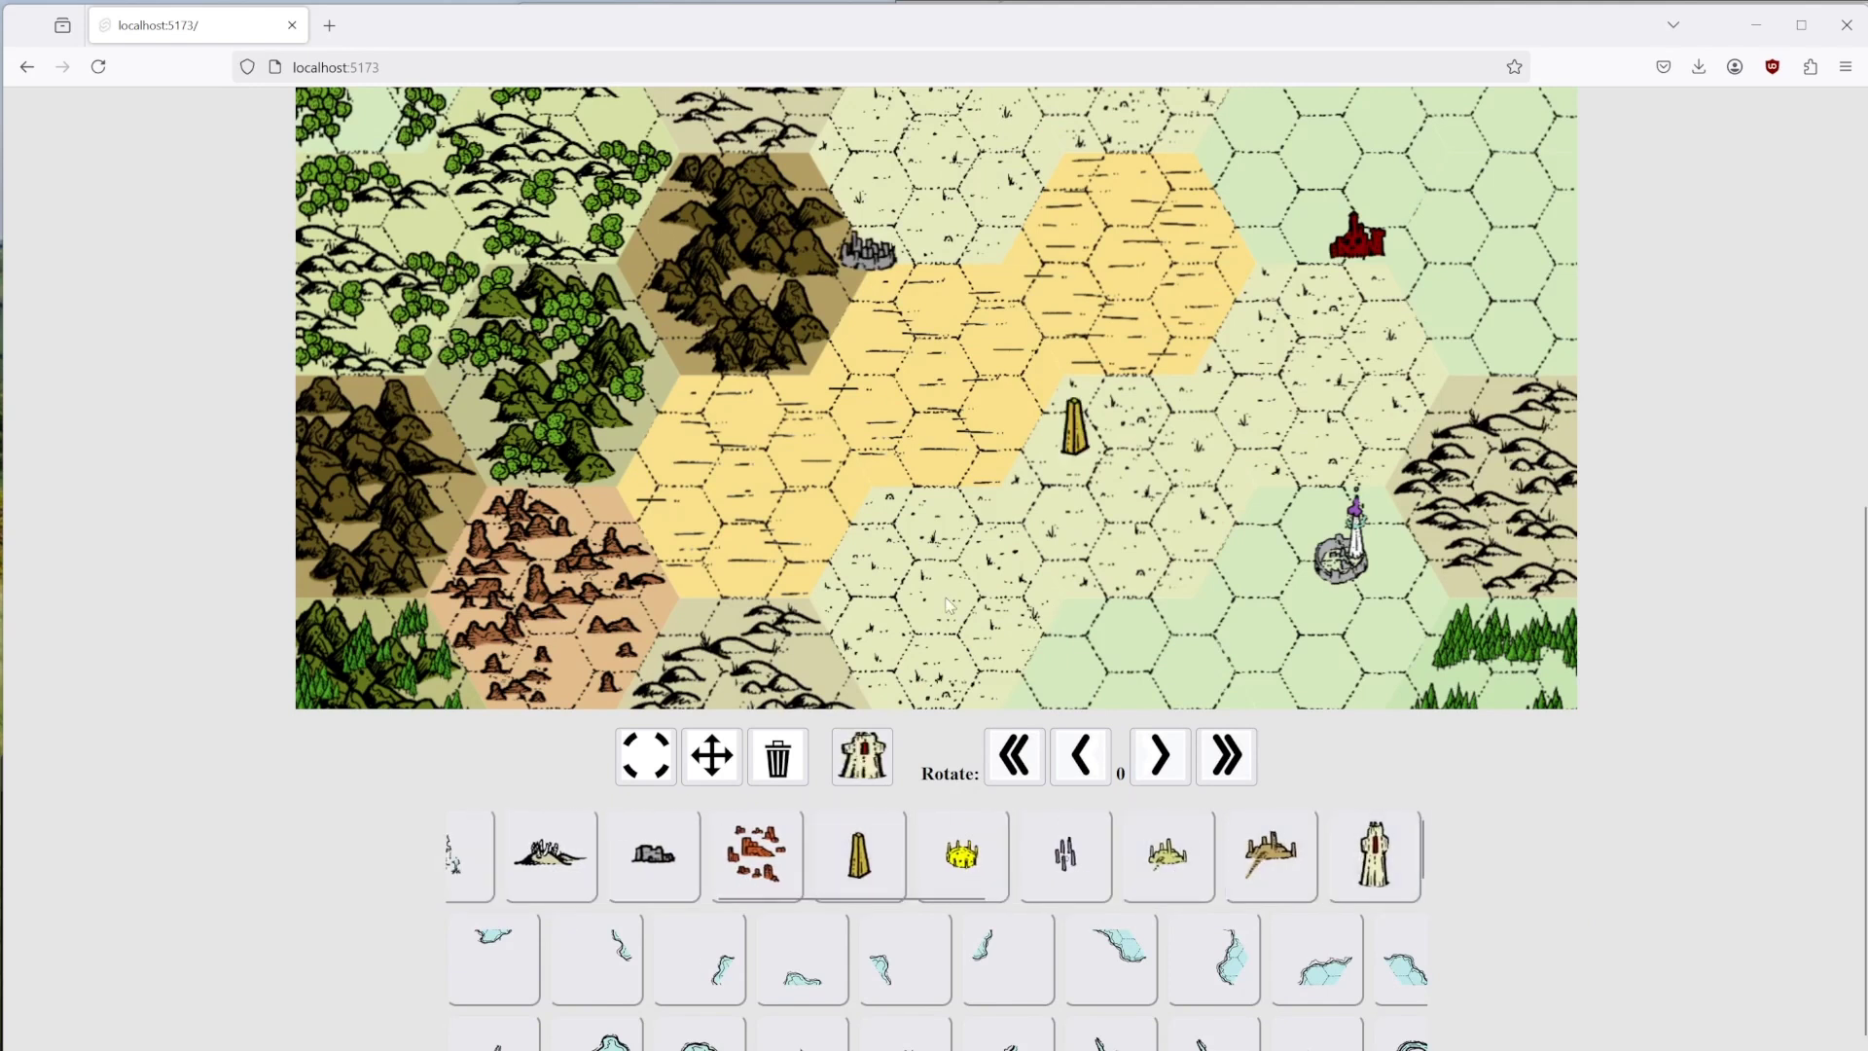
pyautogui.click(946, 598)
pyautogui.scroll(3, 1160, 506)
pyautogui.scroll(1, 1160, 506)
pyautogui.scroll(-5, 1143, 521)
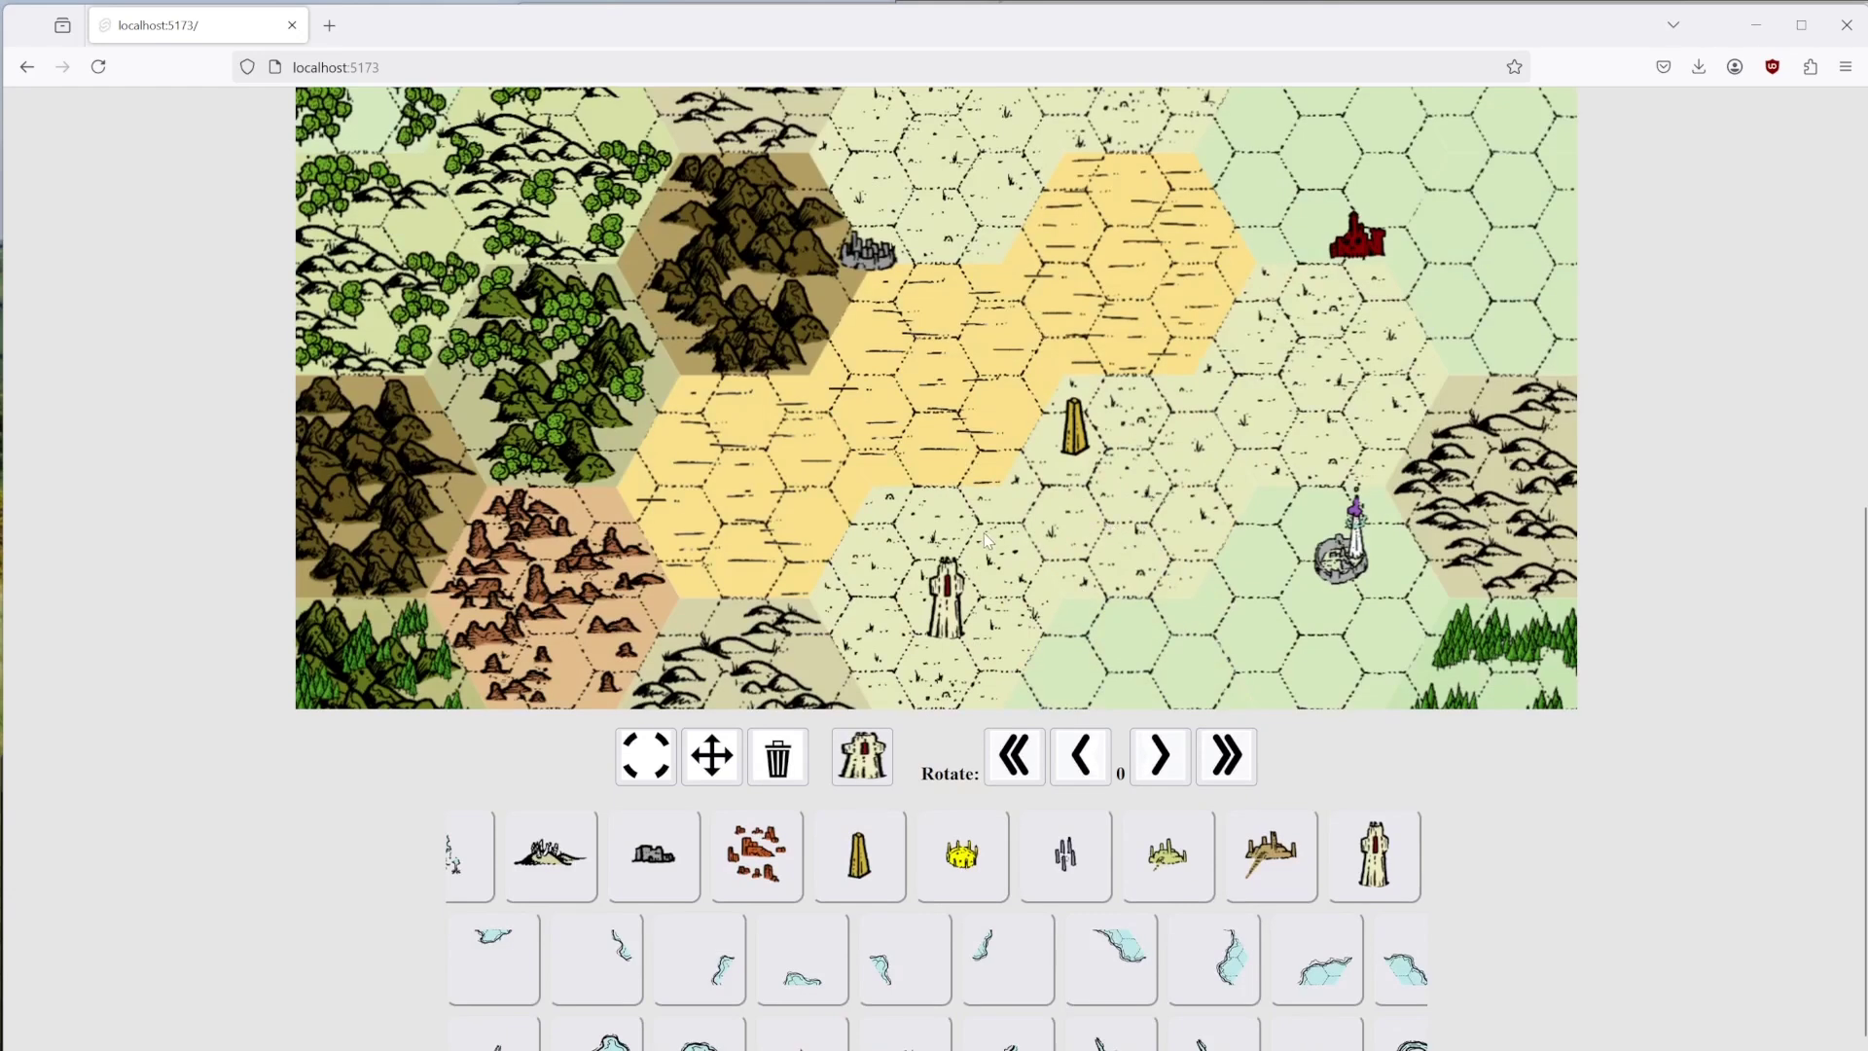
# Move the white tower eastward to the green border, and delete the golden obelisk after shifting it northeast to the desert's edge.
pyautogui.click(726, 757)
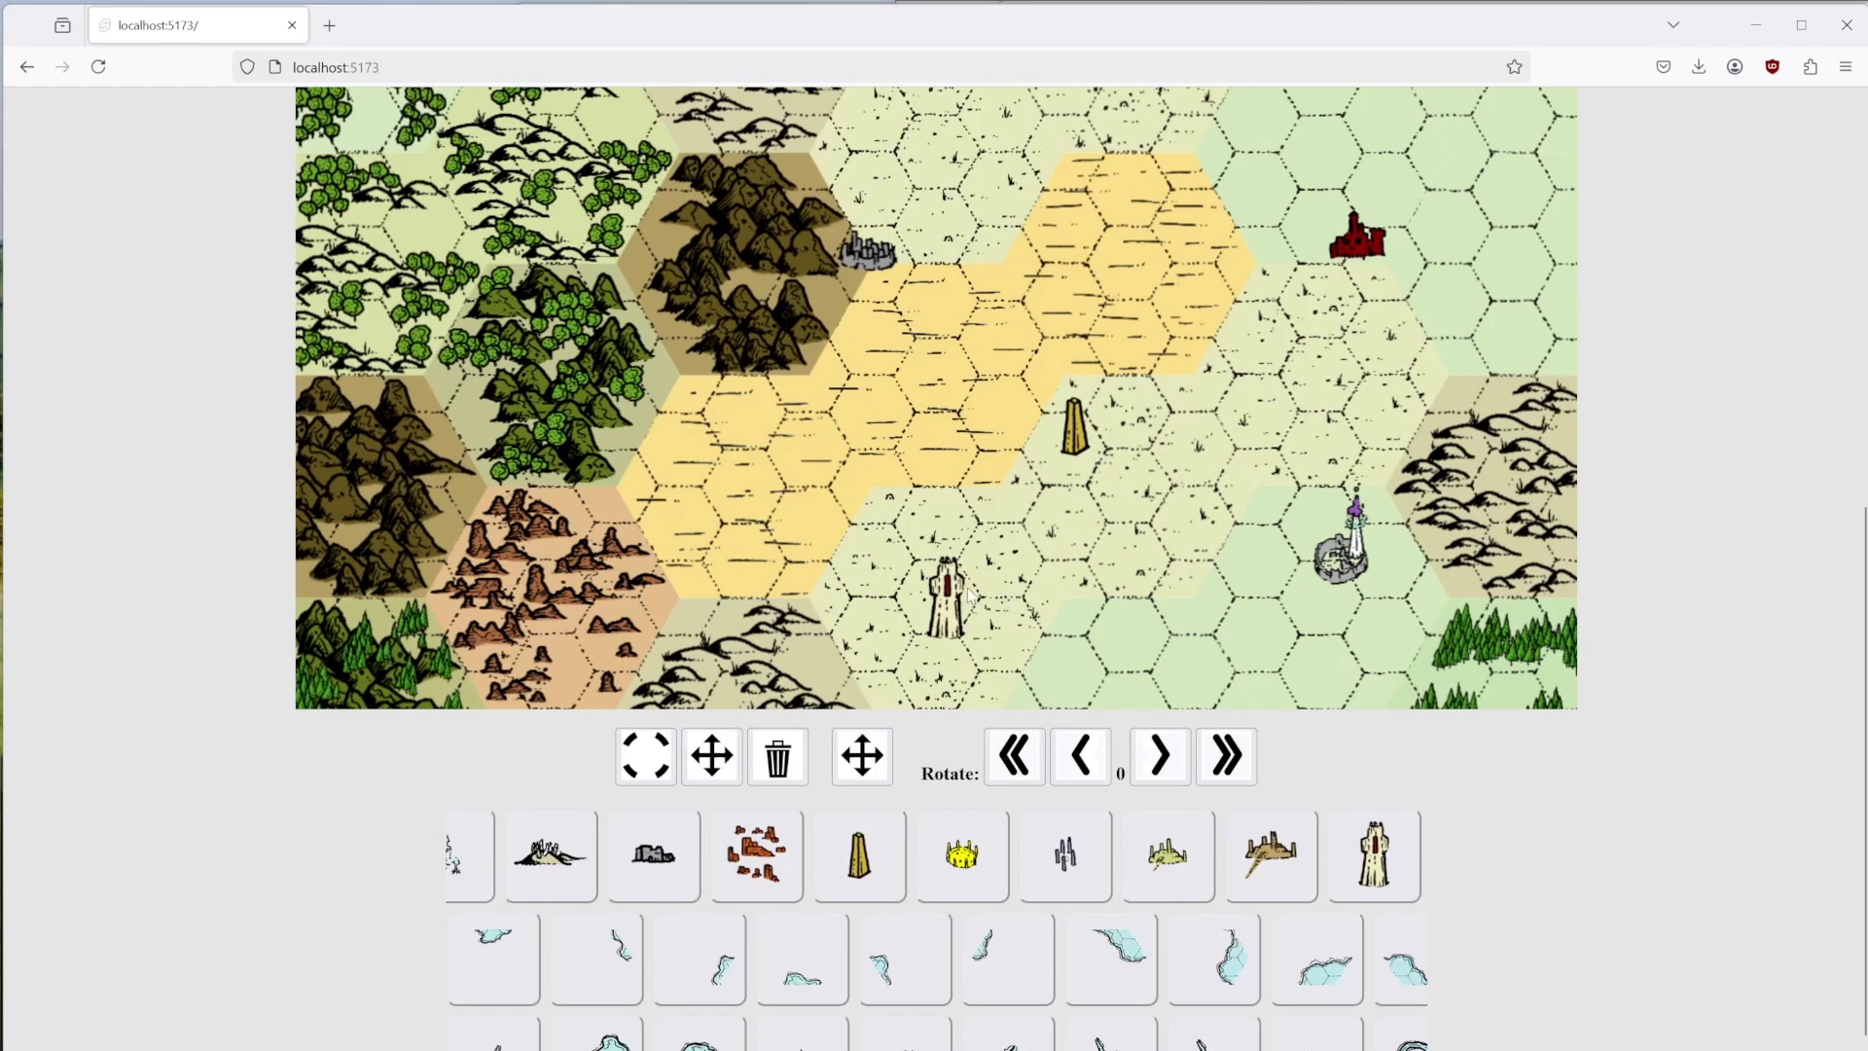
pyautogui.moveTo(963, 598); pyautogui.dragTo(1156, 604)
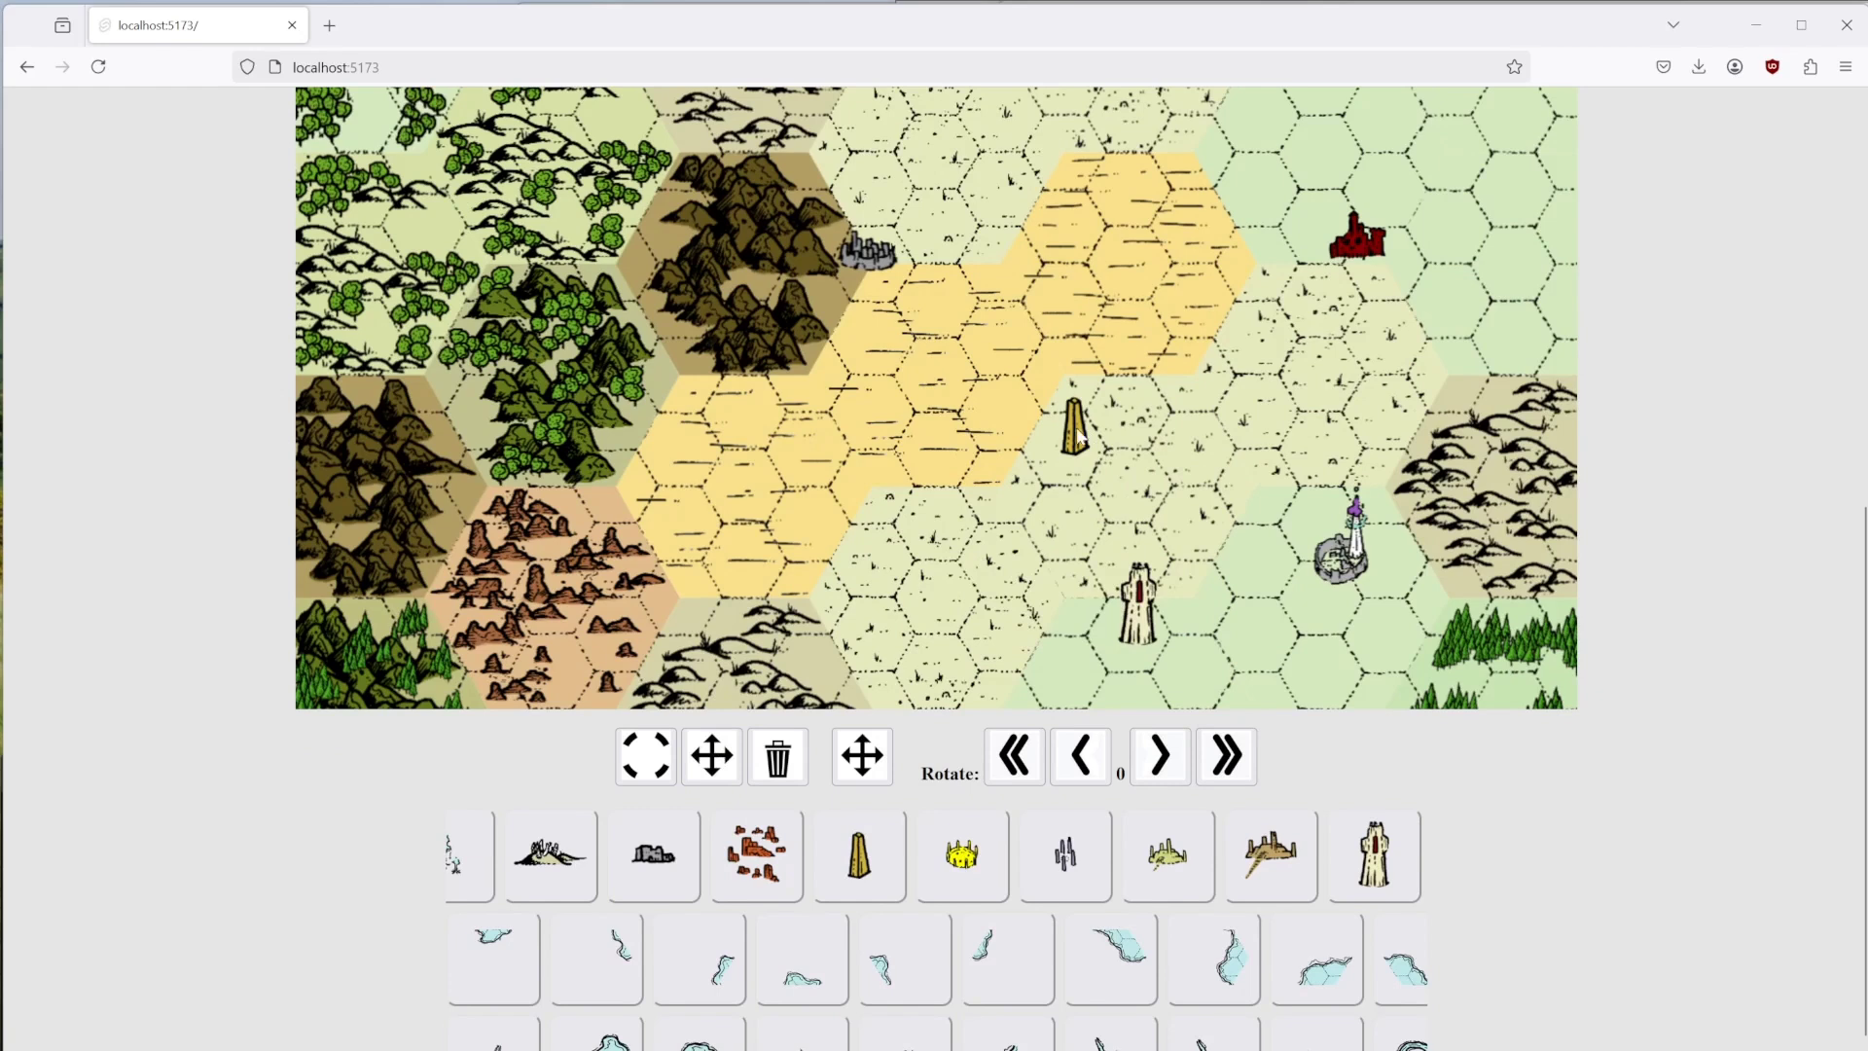
pyautogui.moveTo(1082, 428); pyautogui.dragTo(1133, 362)
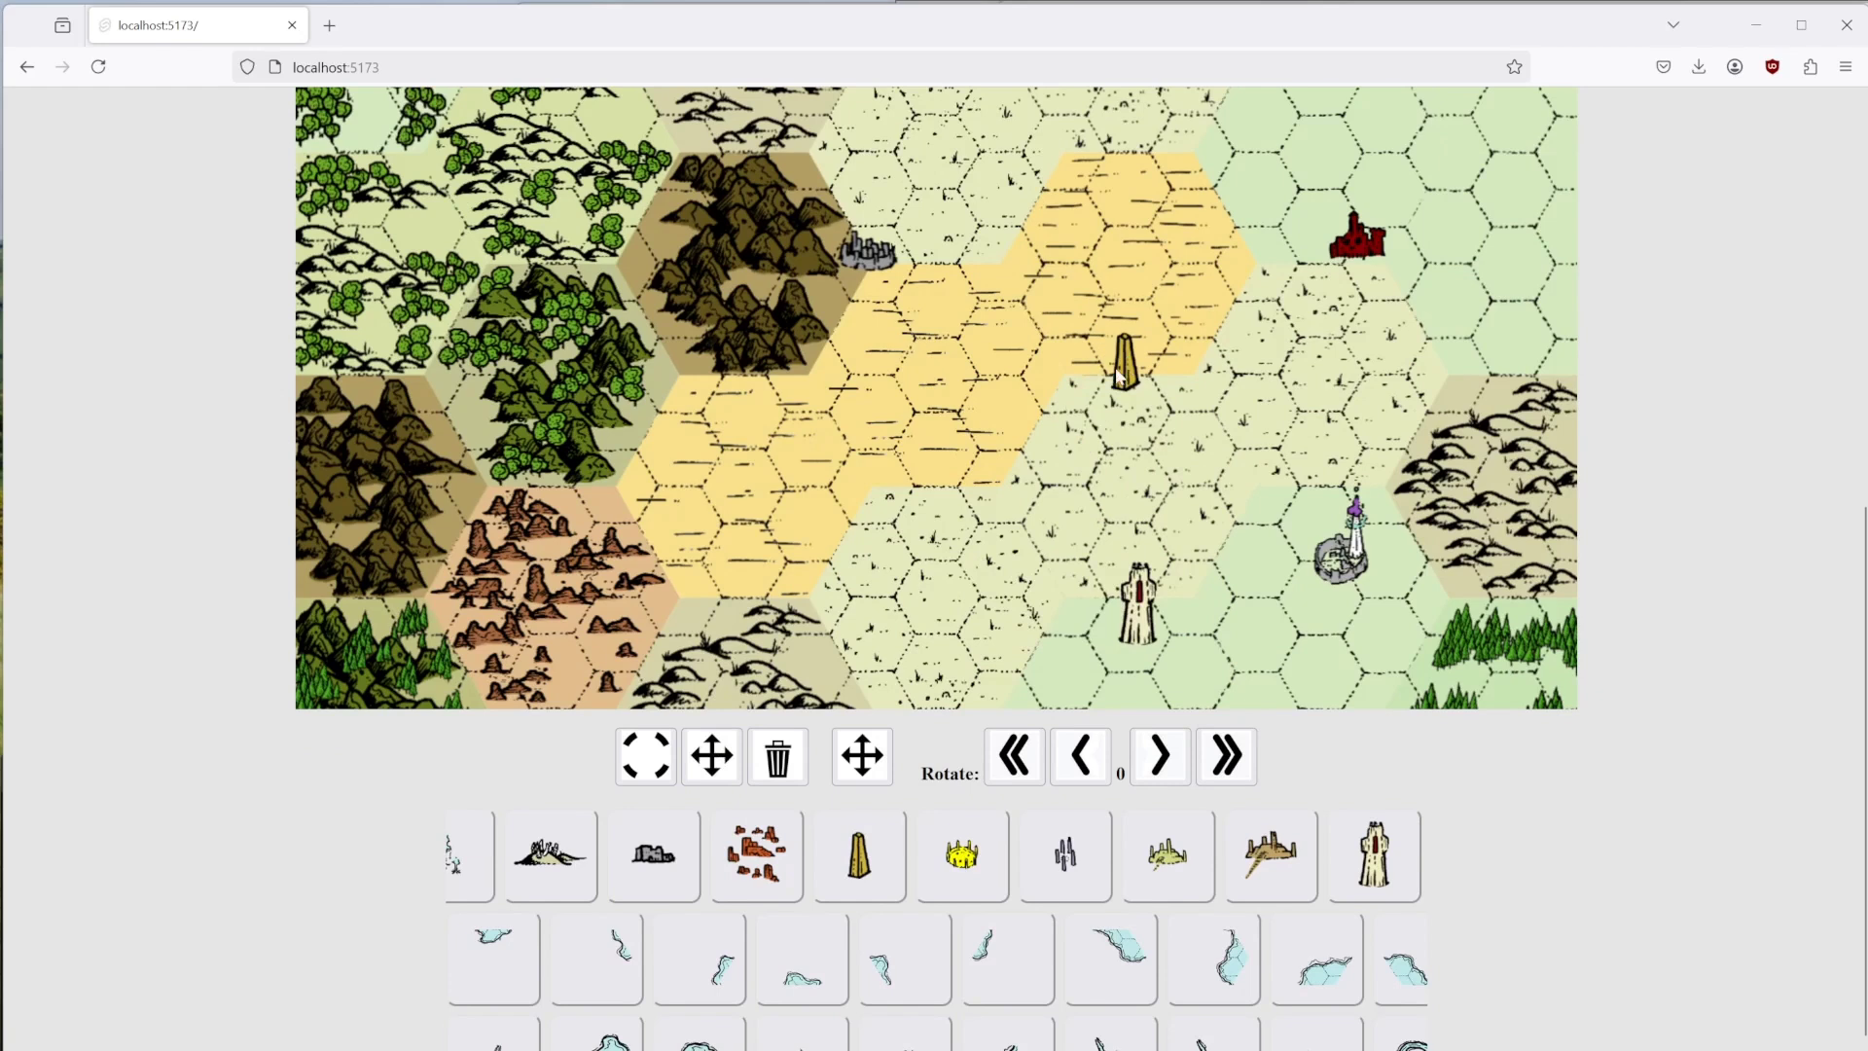
pyautogui.click(790, 768)
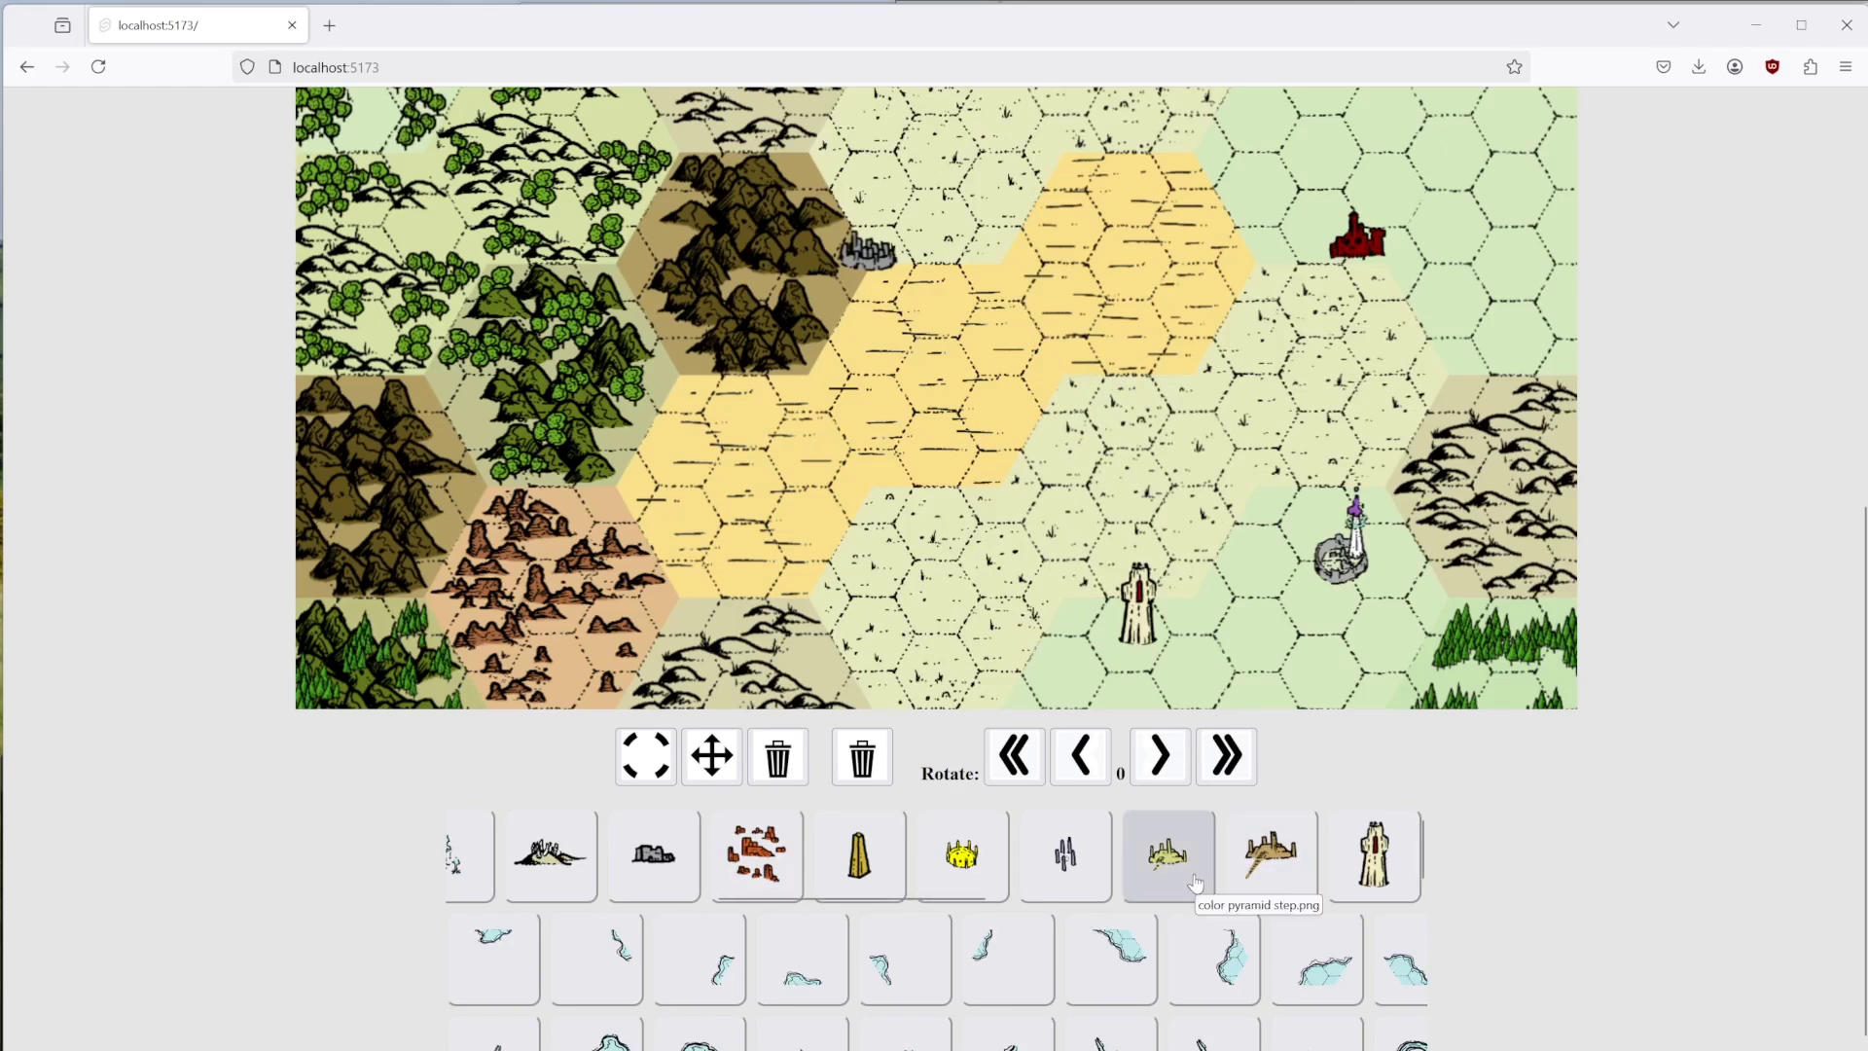
# Place the single-edge top coast on the pale grassland hex group just east of the northern hills.
pyautogui.click(523, 963)
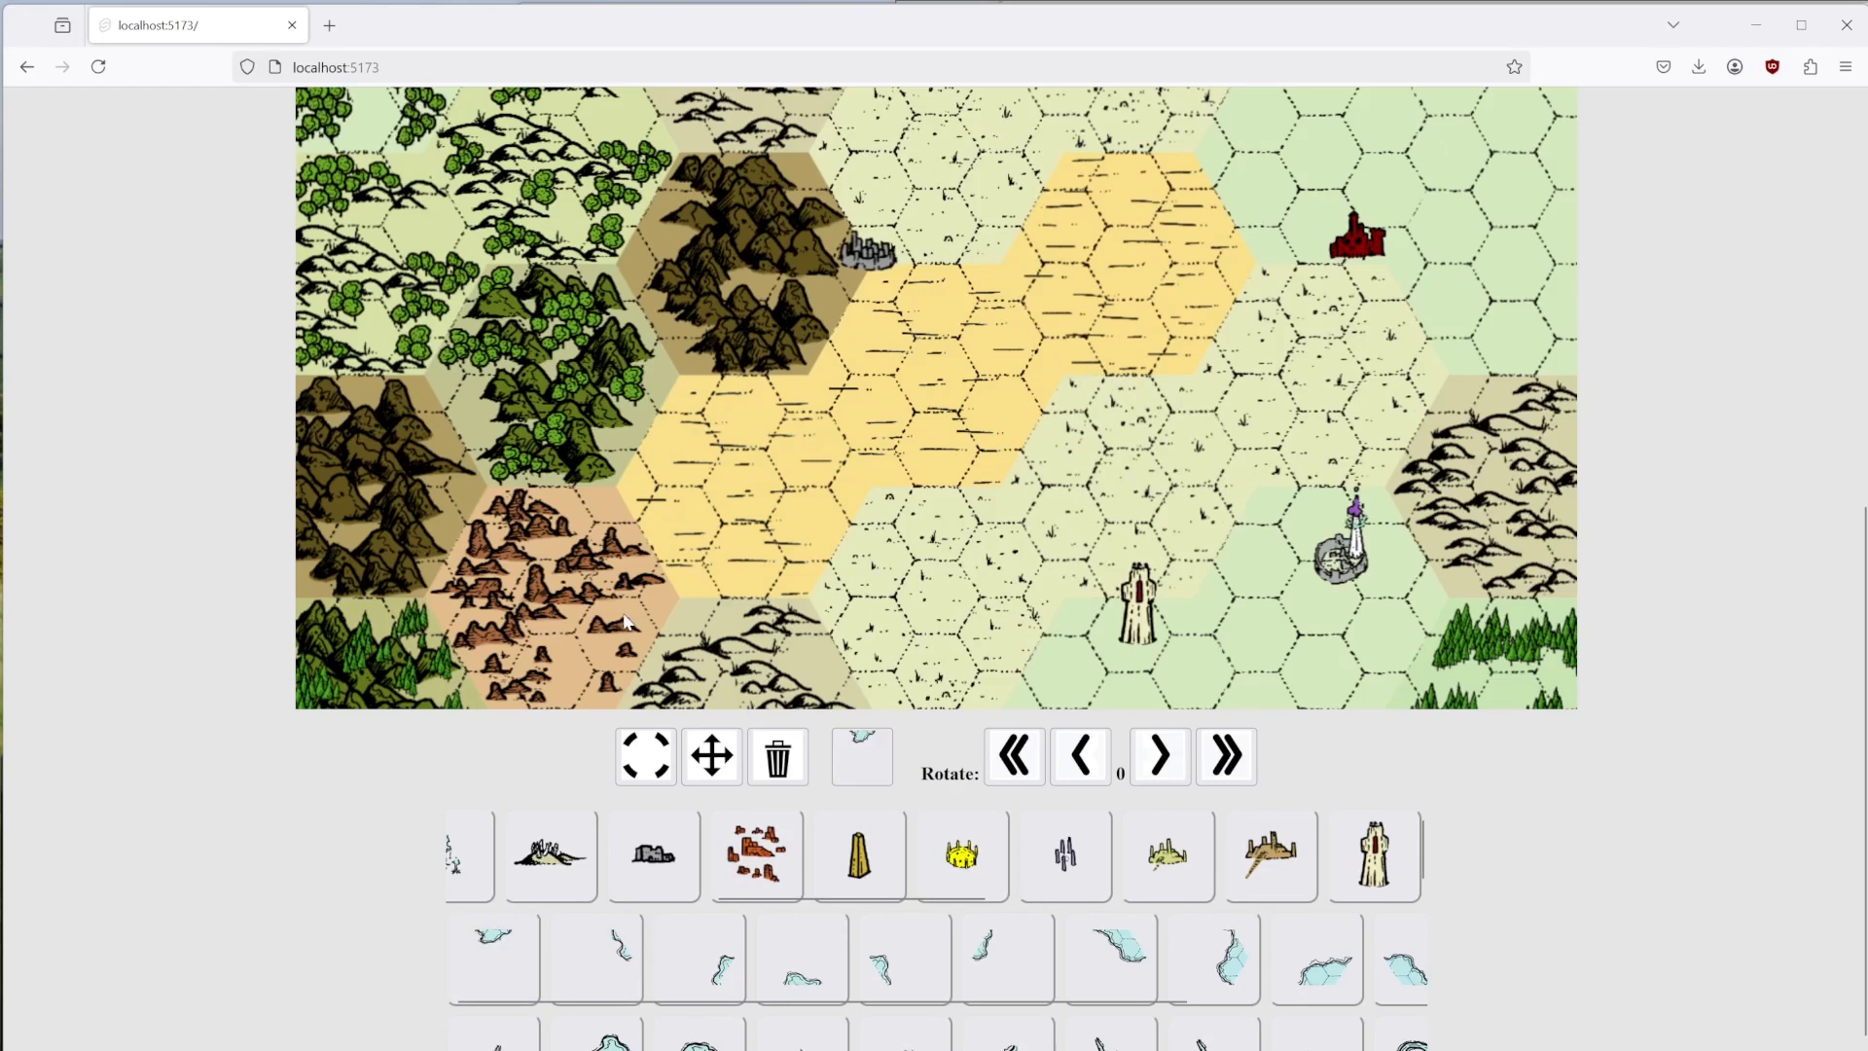
pyautogui.scroll(4, 619, 645)
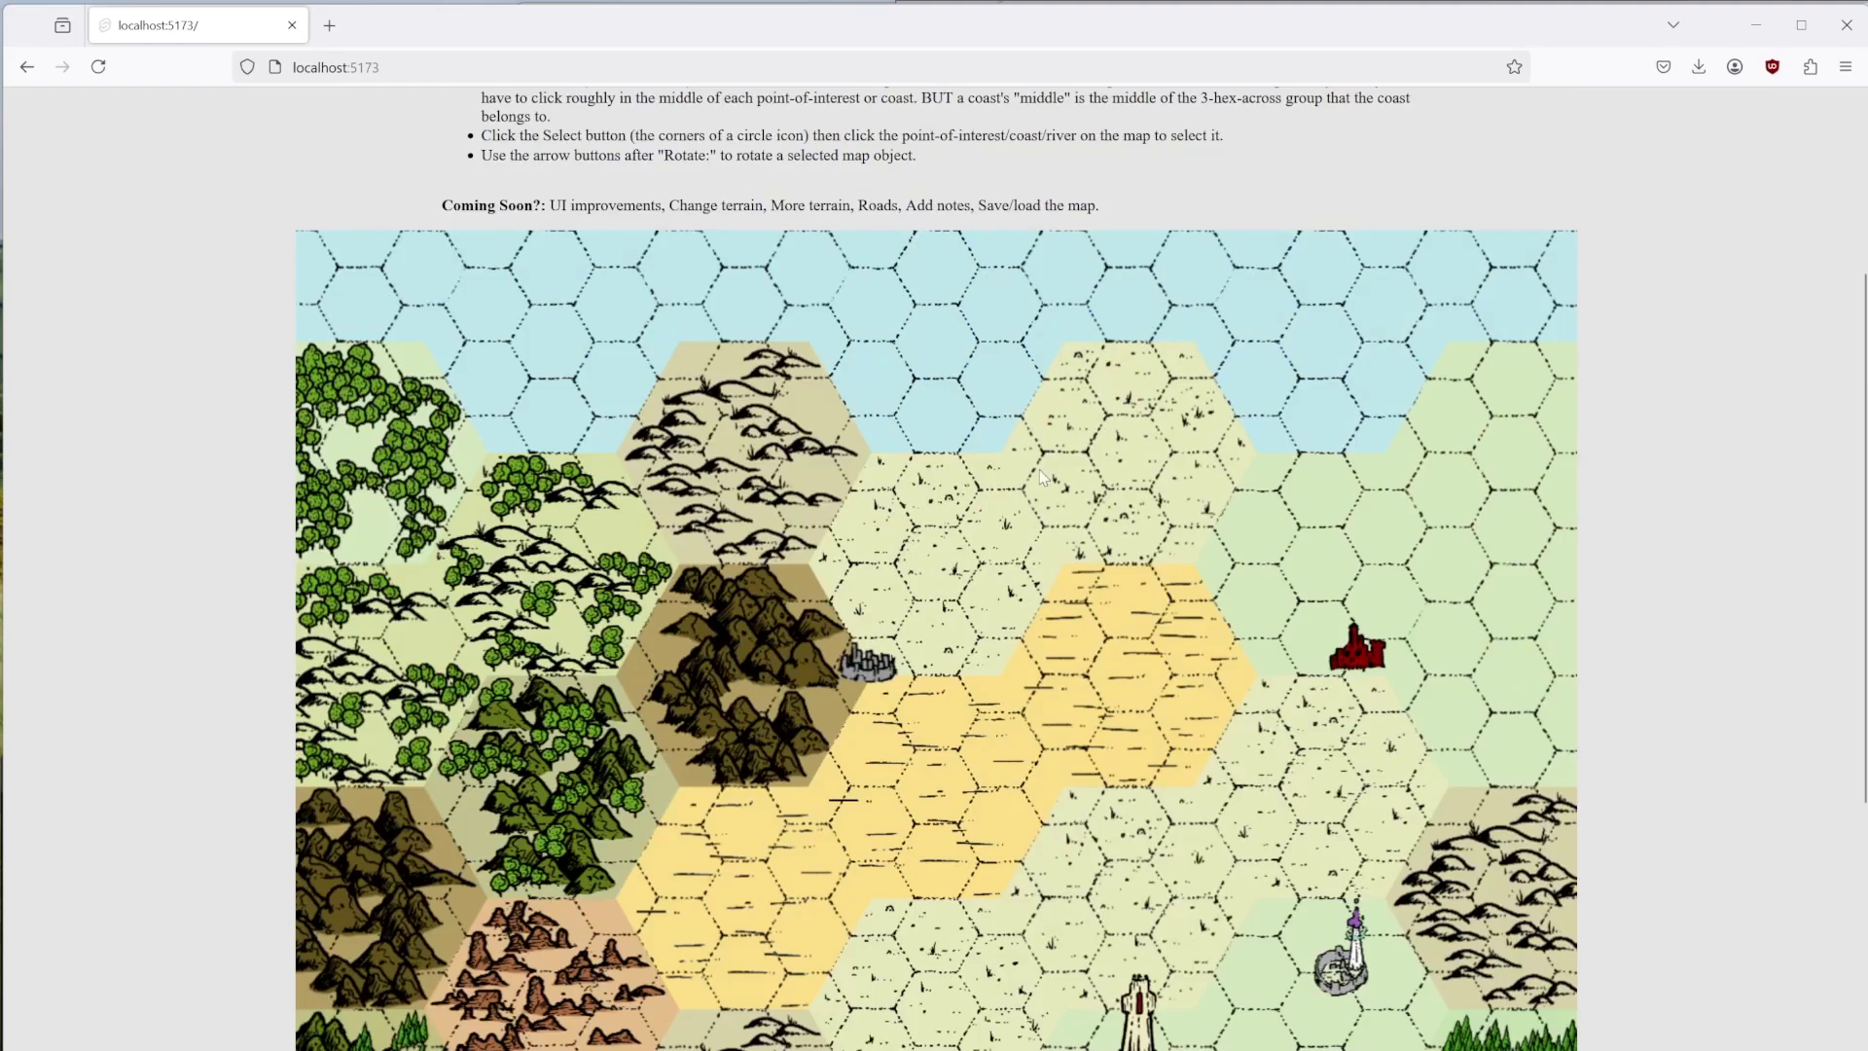
pyautogui.click(915, 504)
# Add the two-edge coast for the top and upper-right sides and the single-edge upper-left coast to the northern hills hex group.
pyautogui.scroll(-5, 914, 504)
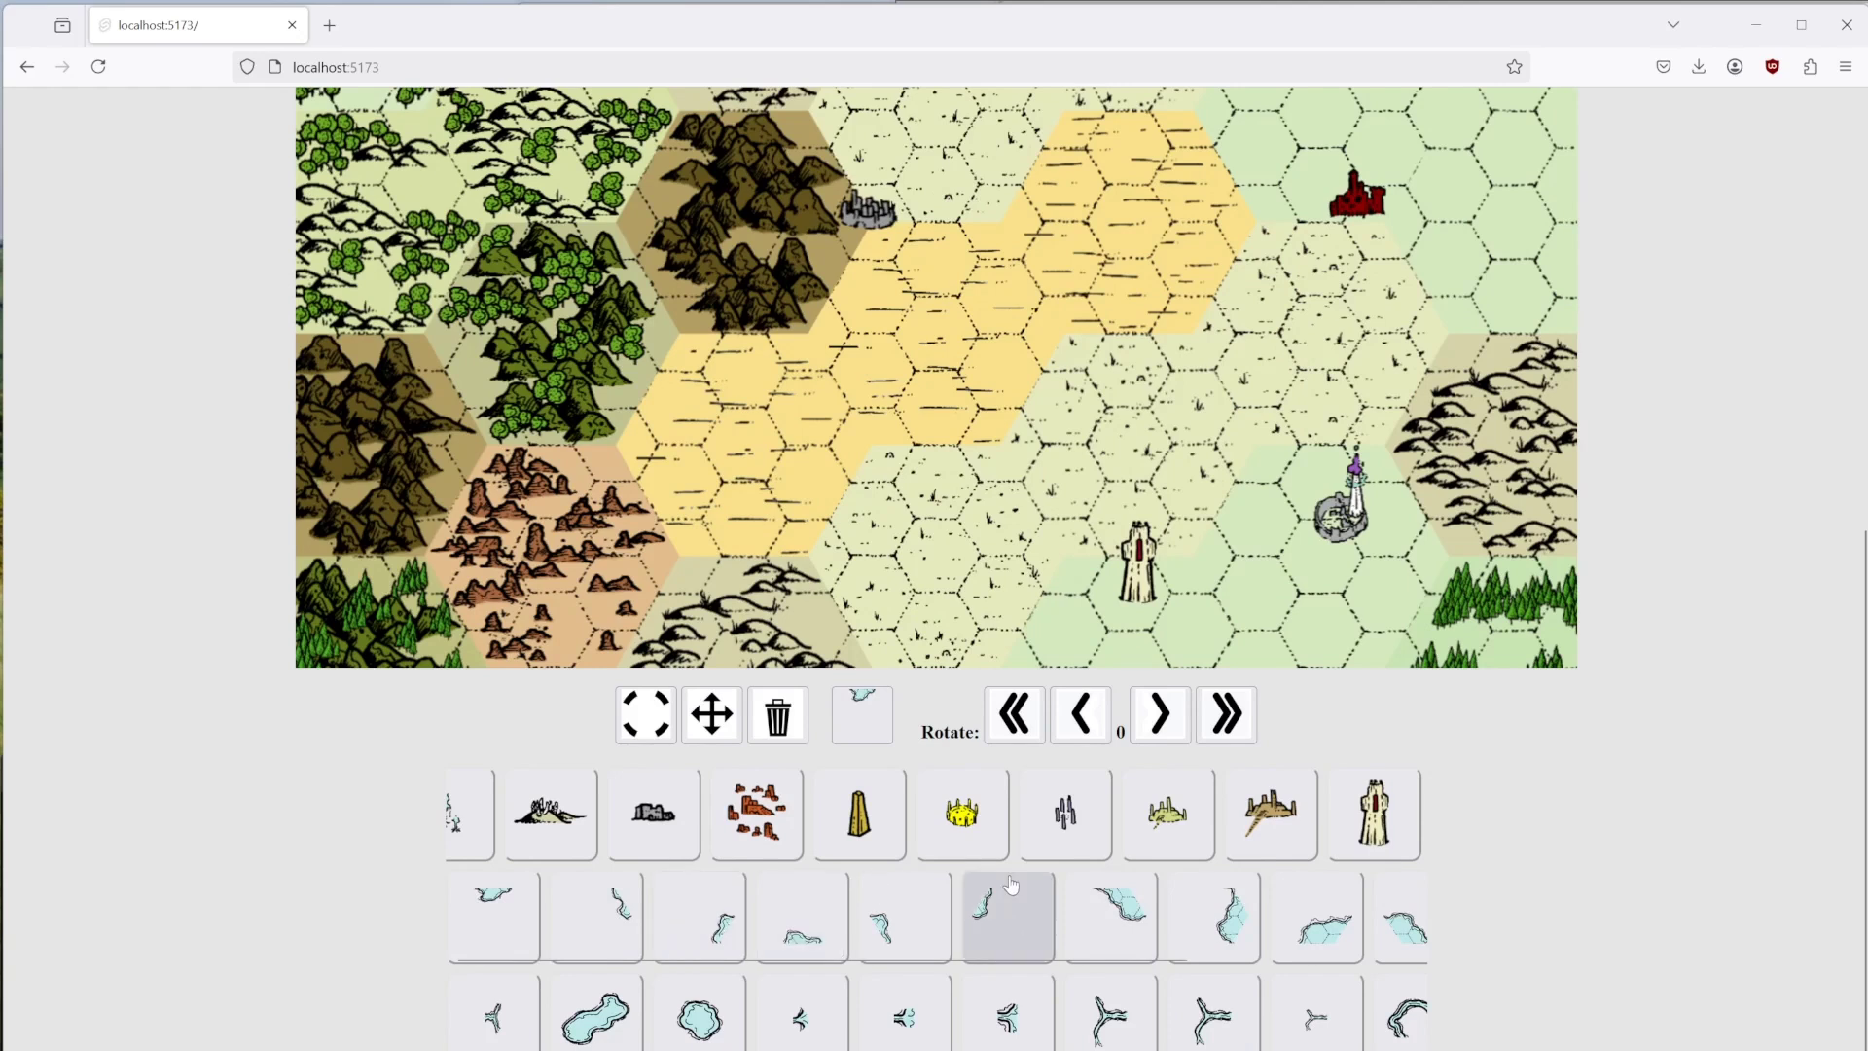
pyautogui.click(1111, 909)
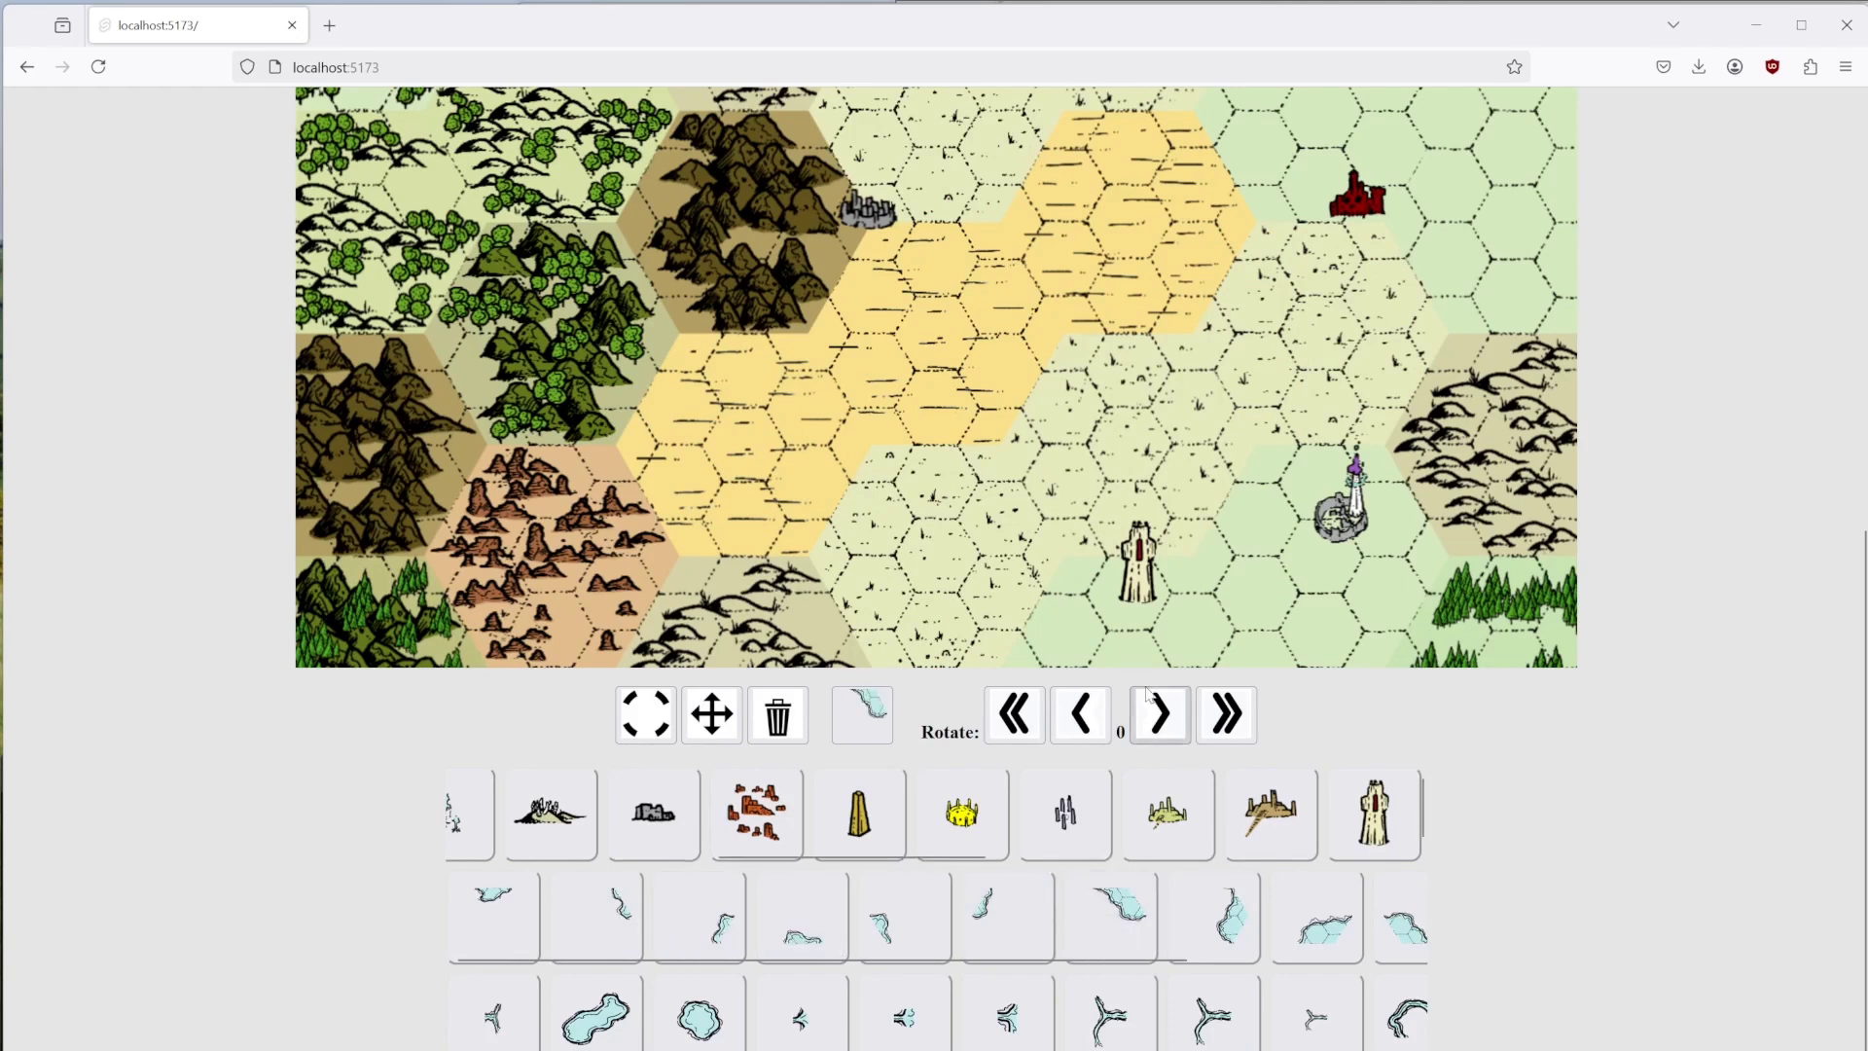
pyautogui.scroll(5, 1129, 662)
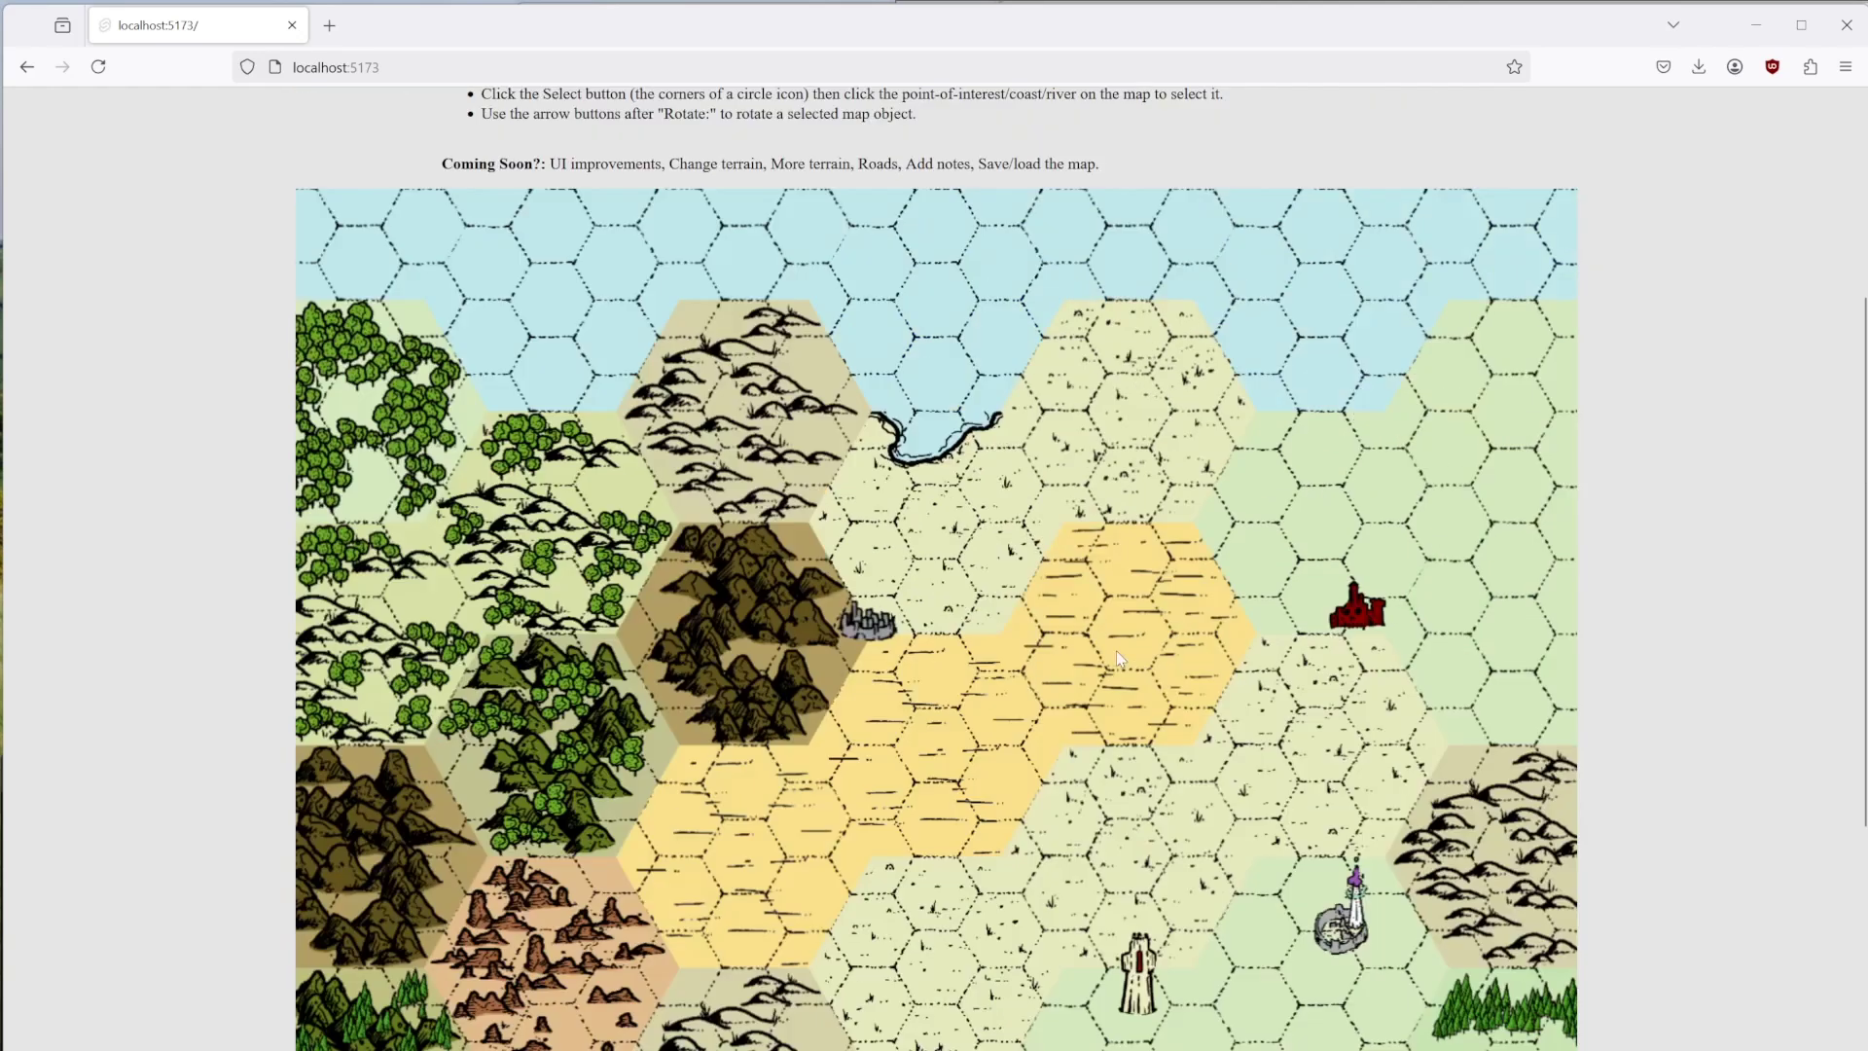
pyautogui.click(770, 395)
pyautogui.scroll(-5, 906, 740)
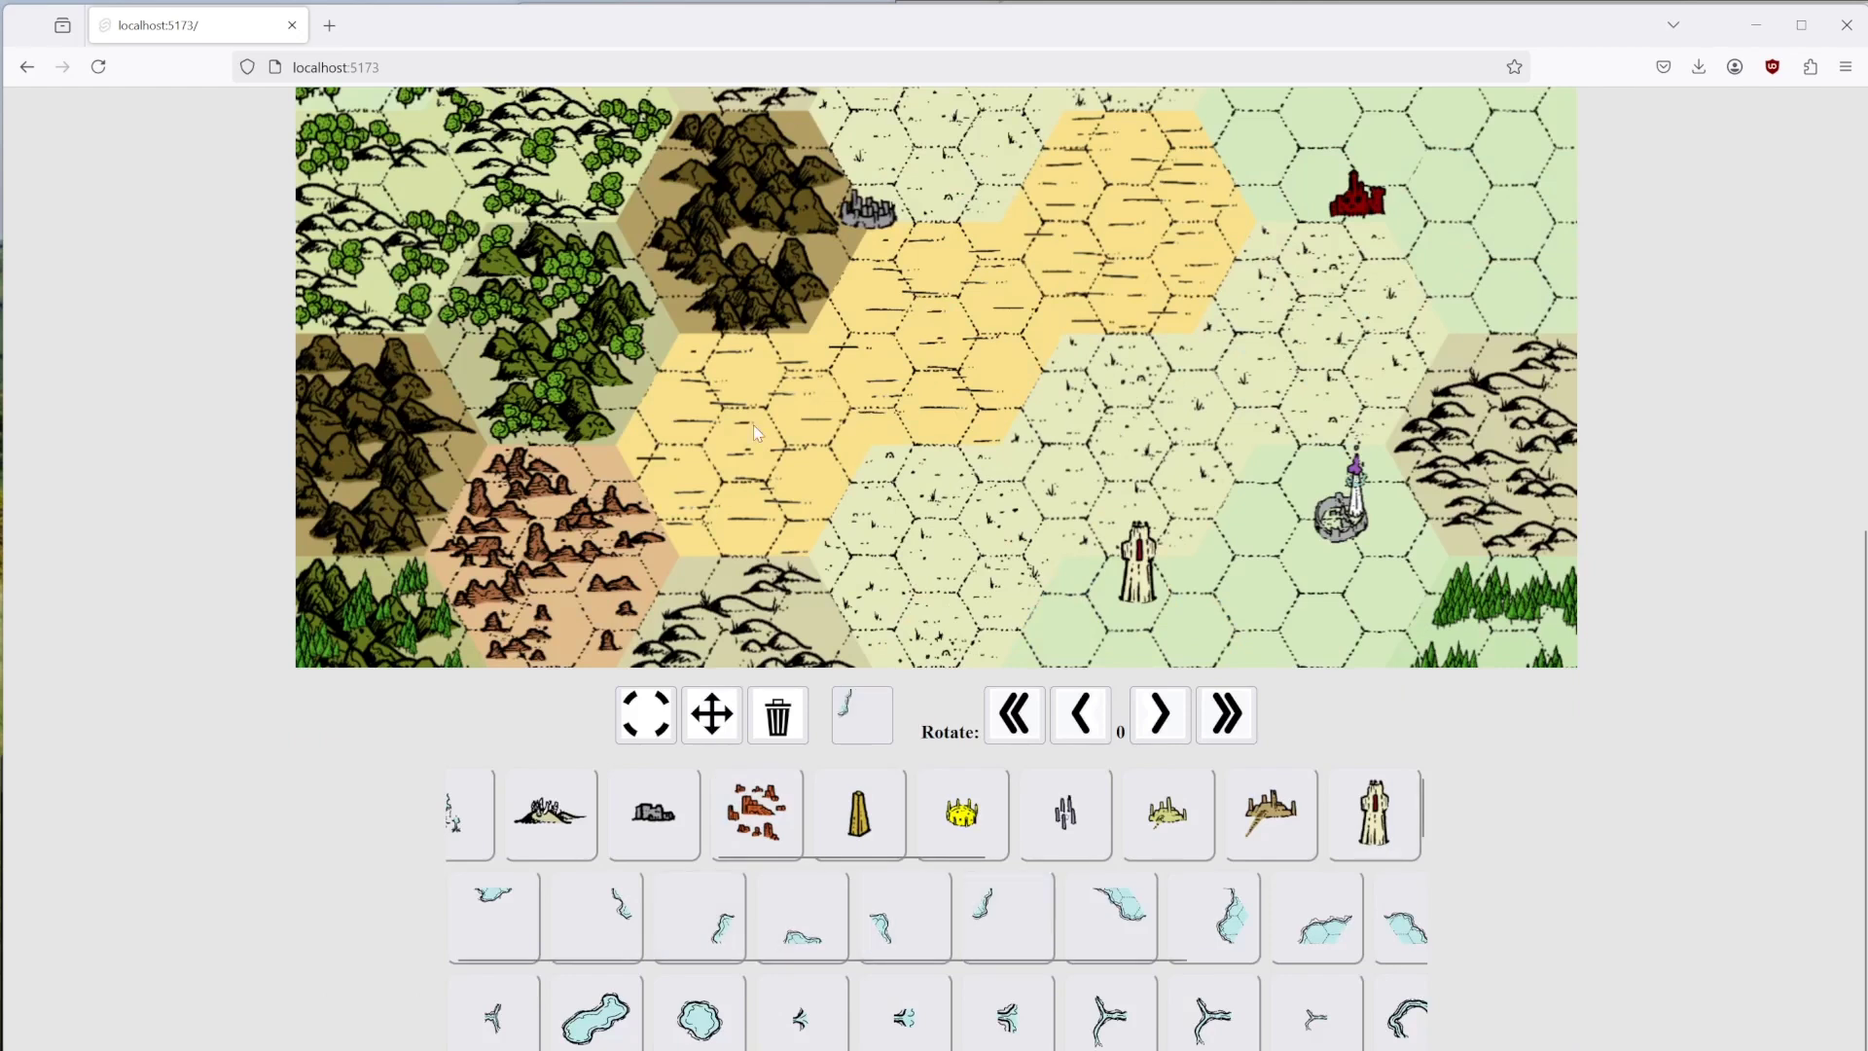
pyautogui.scroll(5, 682, 408)
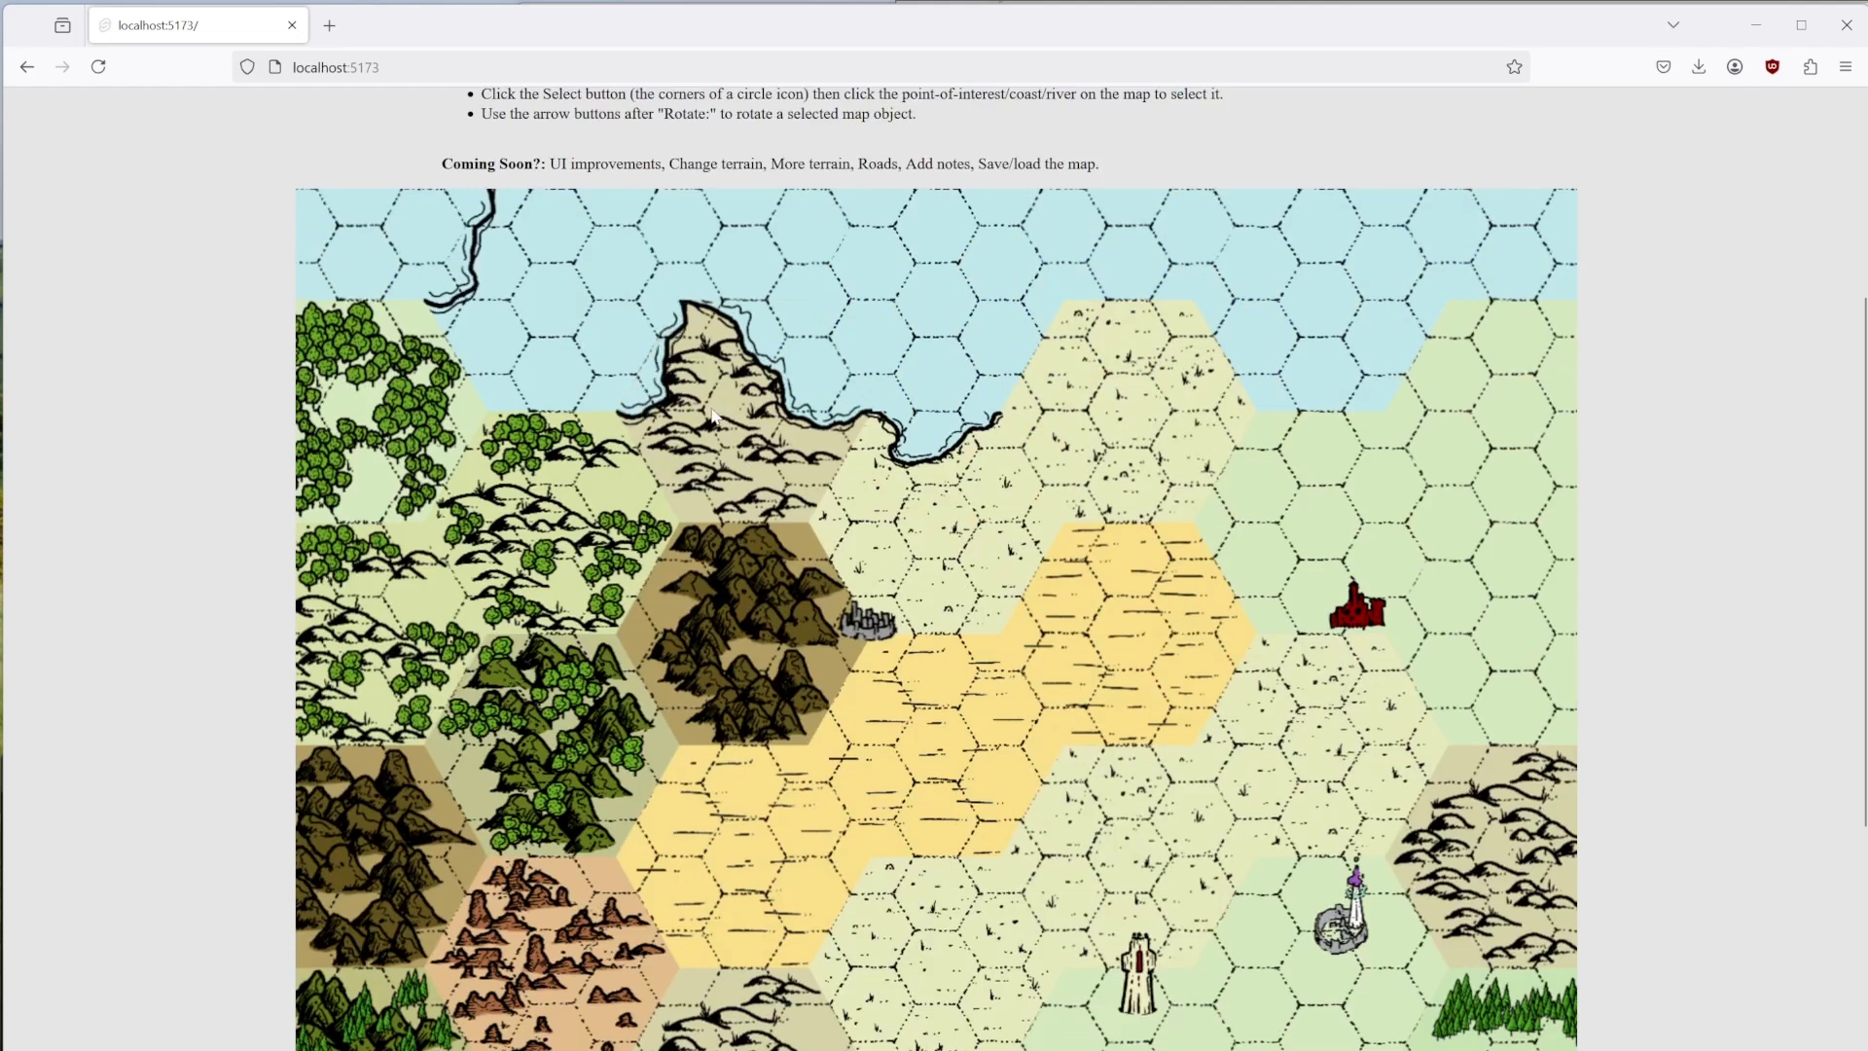
# Delete the stray coast piece from the sea in the map's northwest.
pyautogui.scroll(-5, 720, 492)
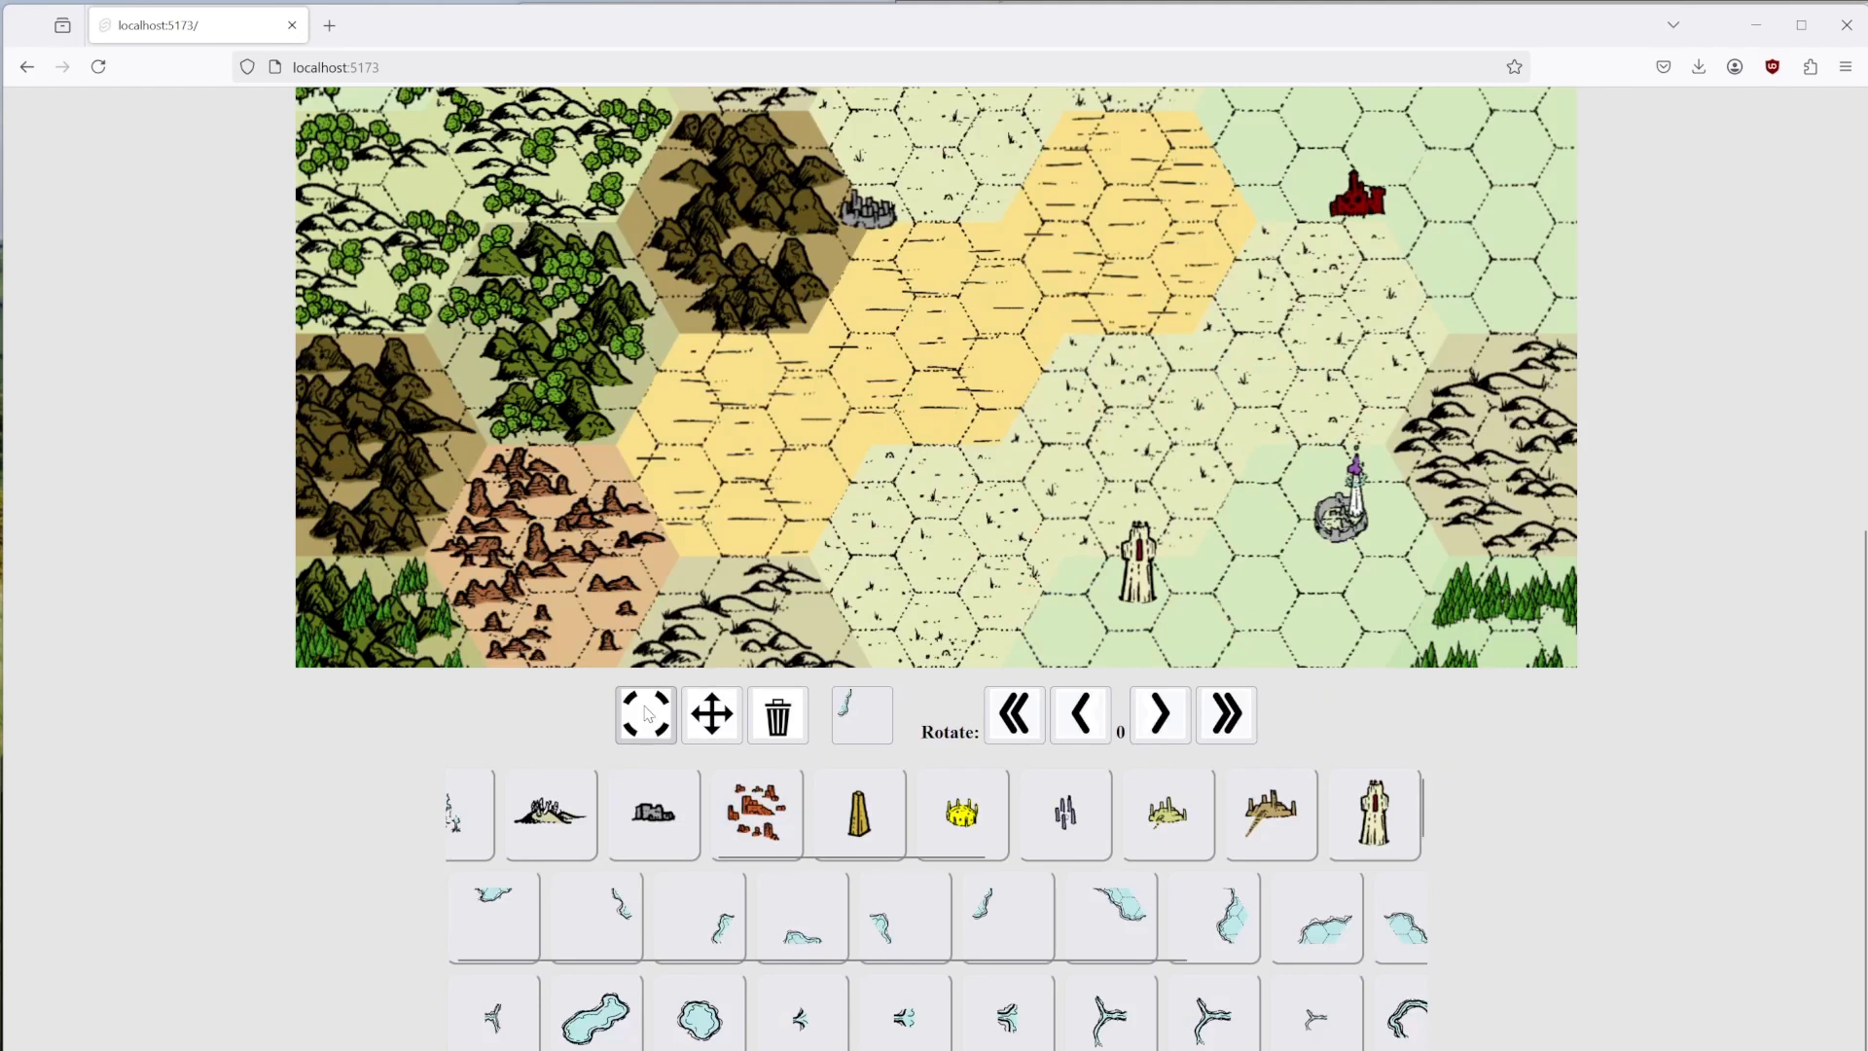
pyautogui.click(779, 734)
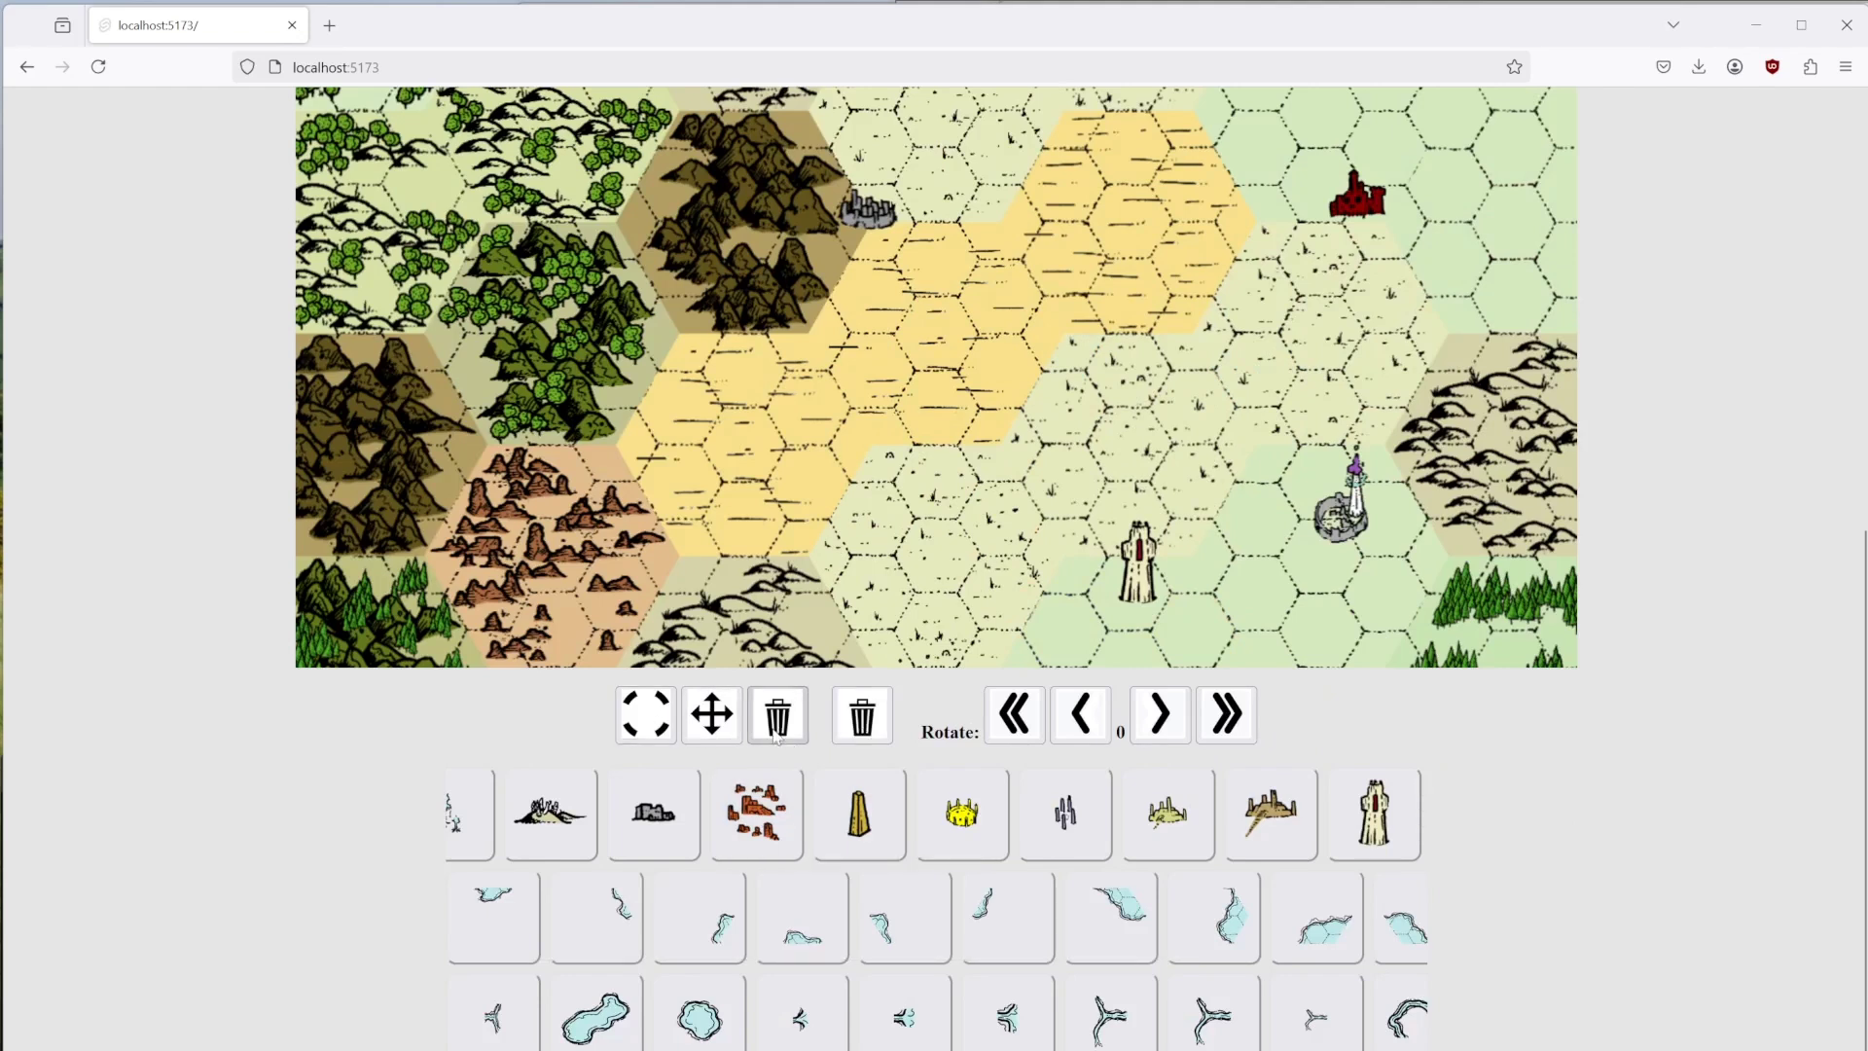
pyautogui.scroll(5, 860, 757)
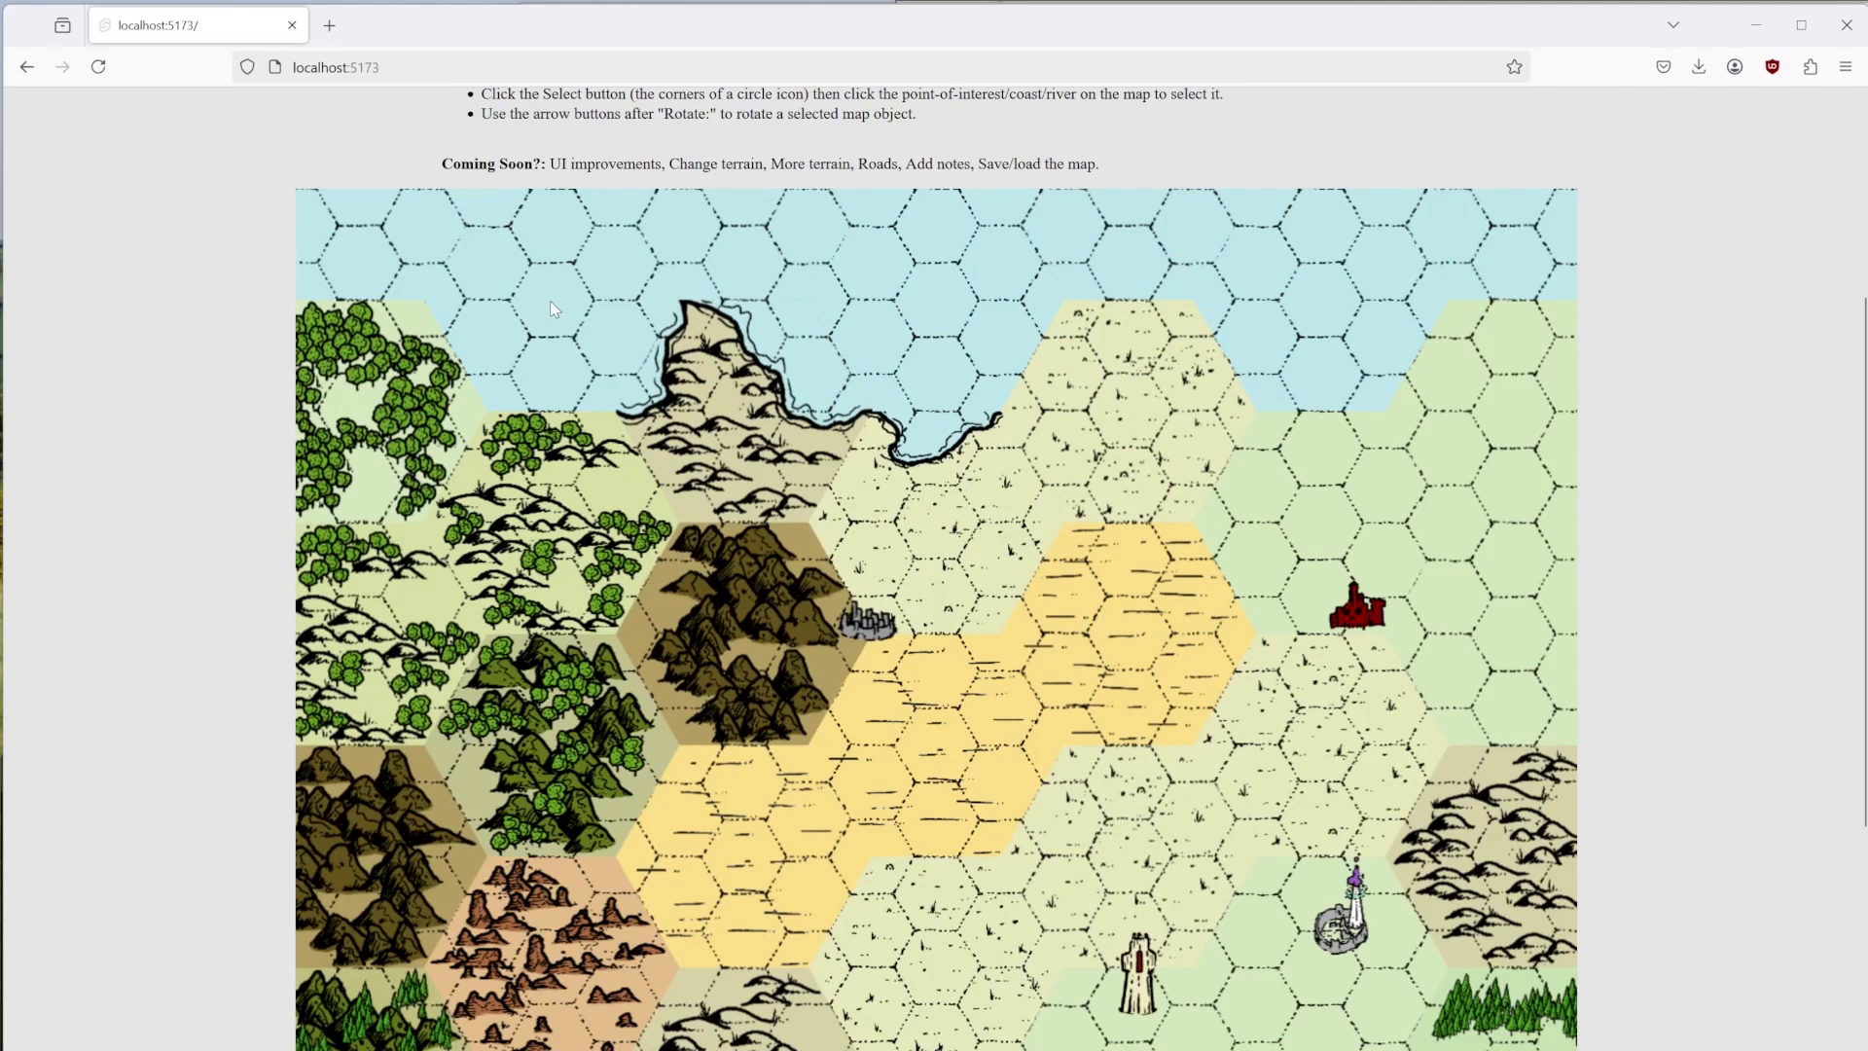
# Place the single-edge bottom coast on the wooded hills hex group just north of the forested mountains.
pyautogui.scroll(-3, 1026, 574)
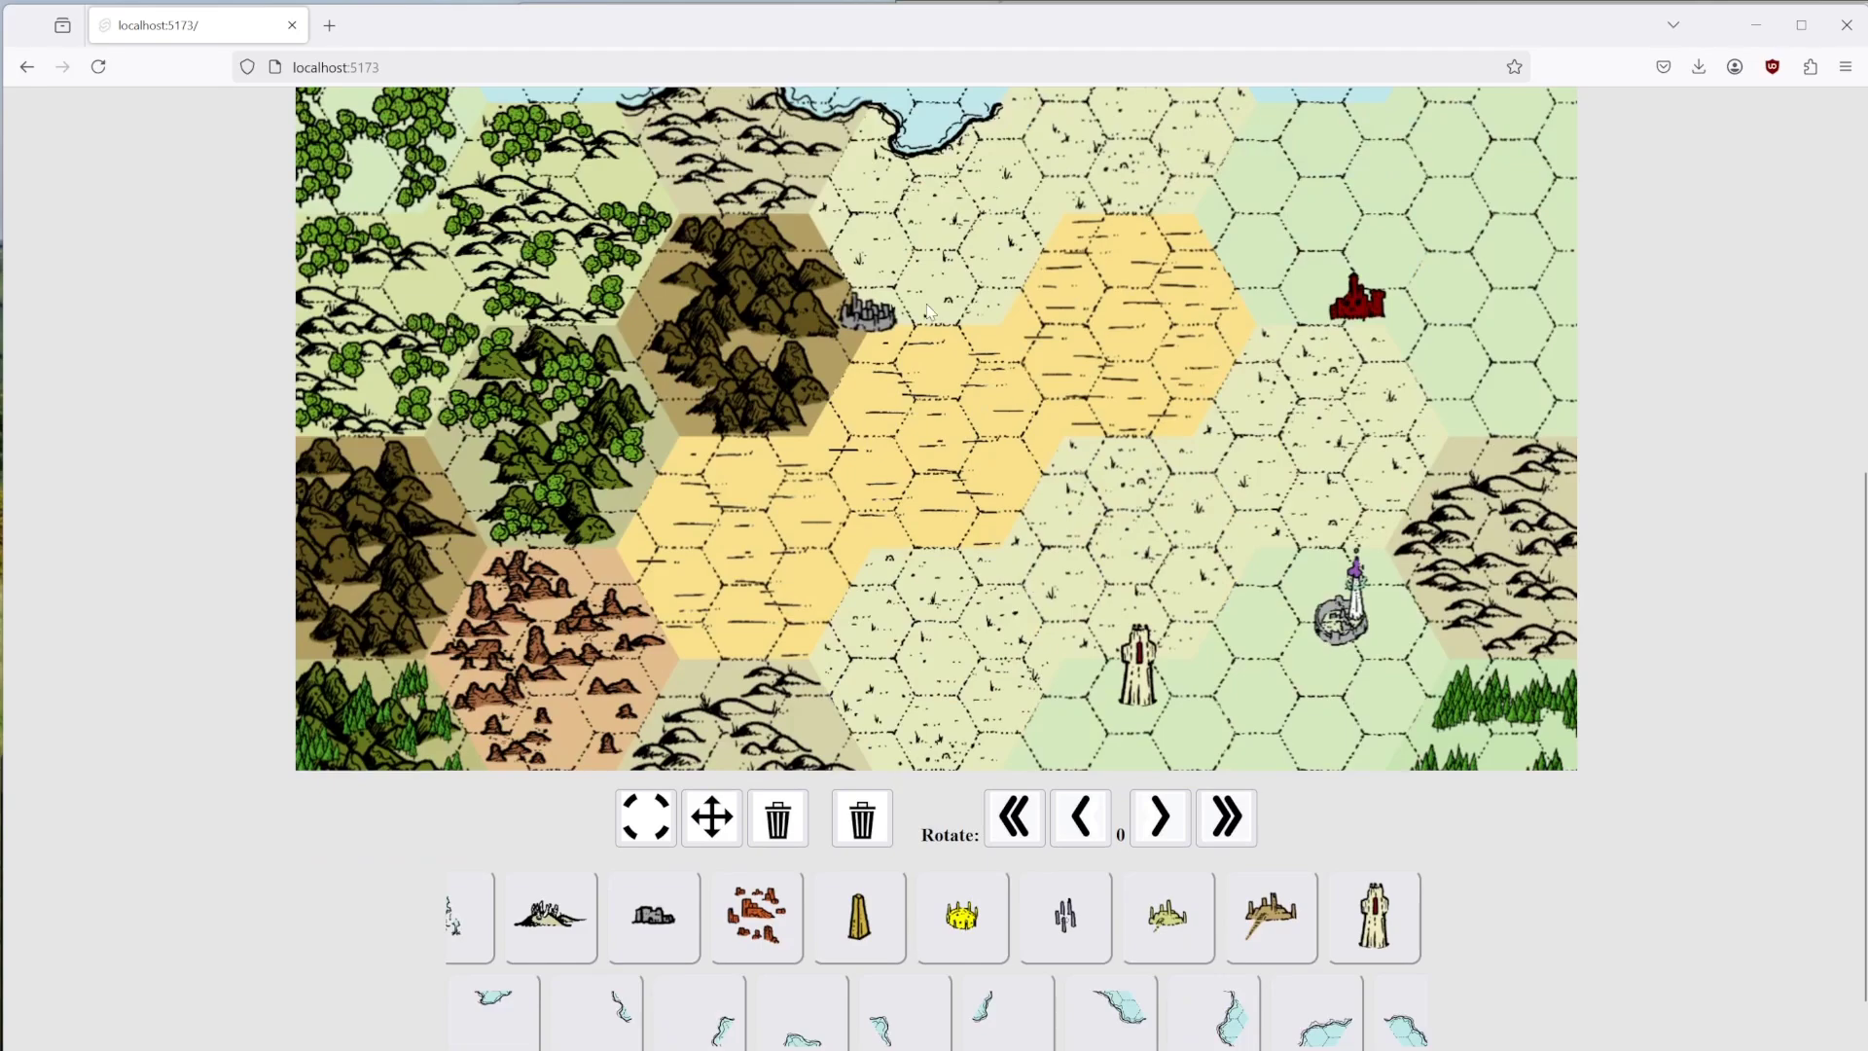
pyautogui.scroll(4, 545, 312)
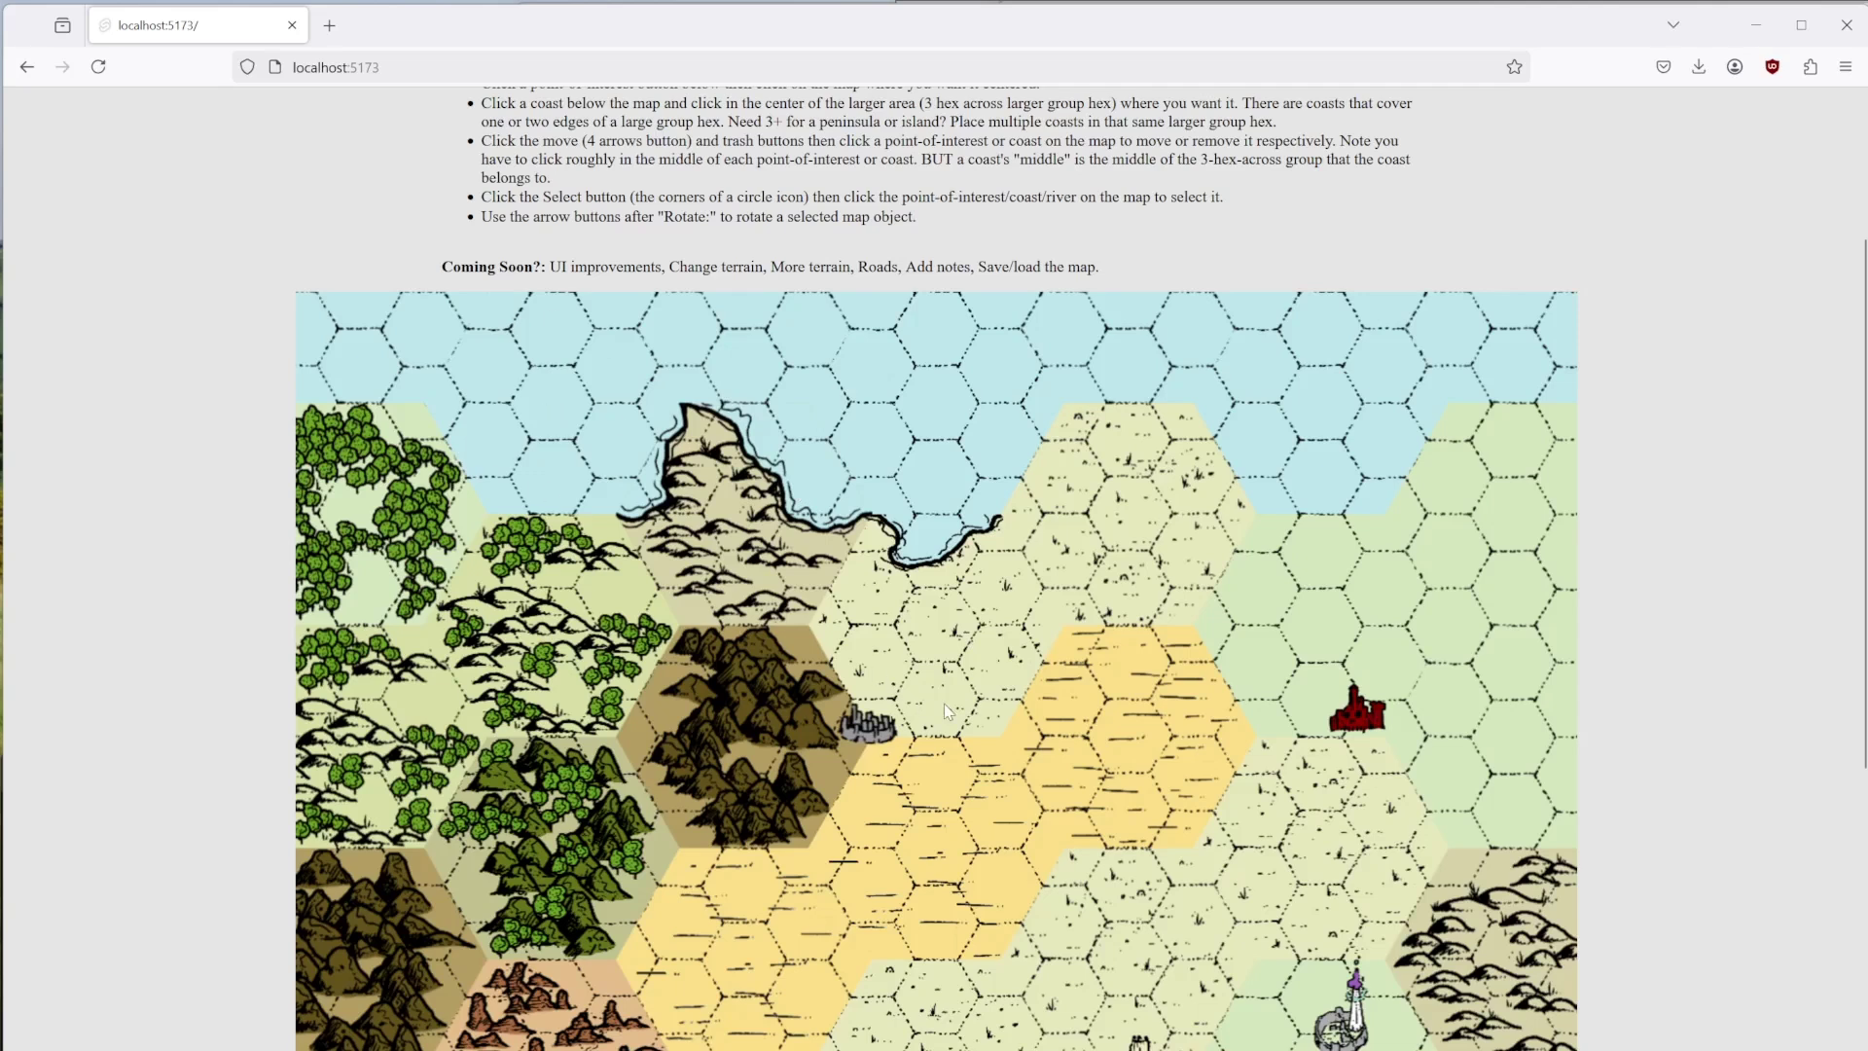
pyautogui.scroll(-5, 964, 709)
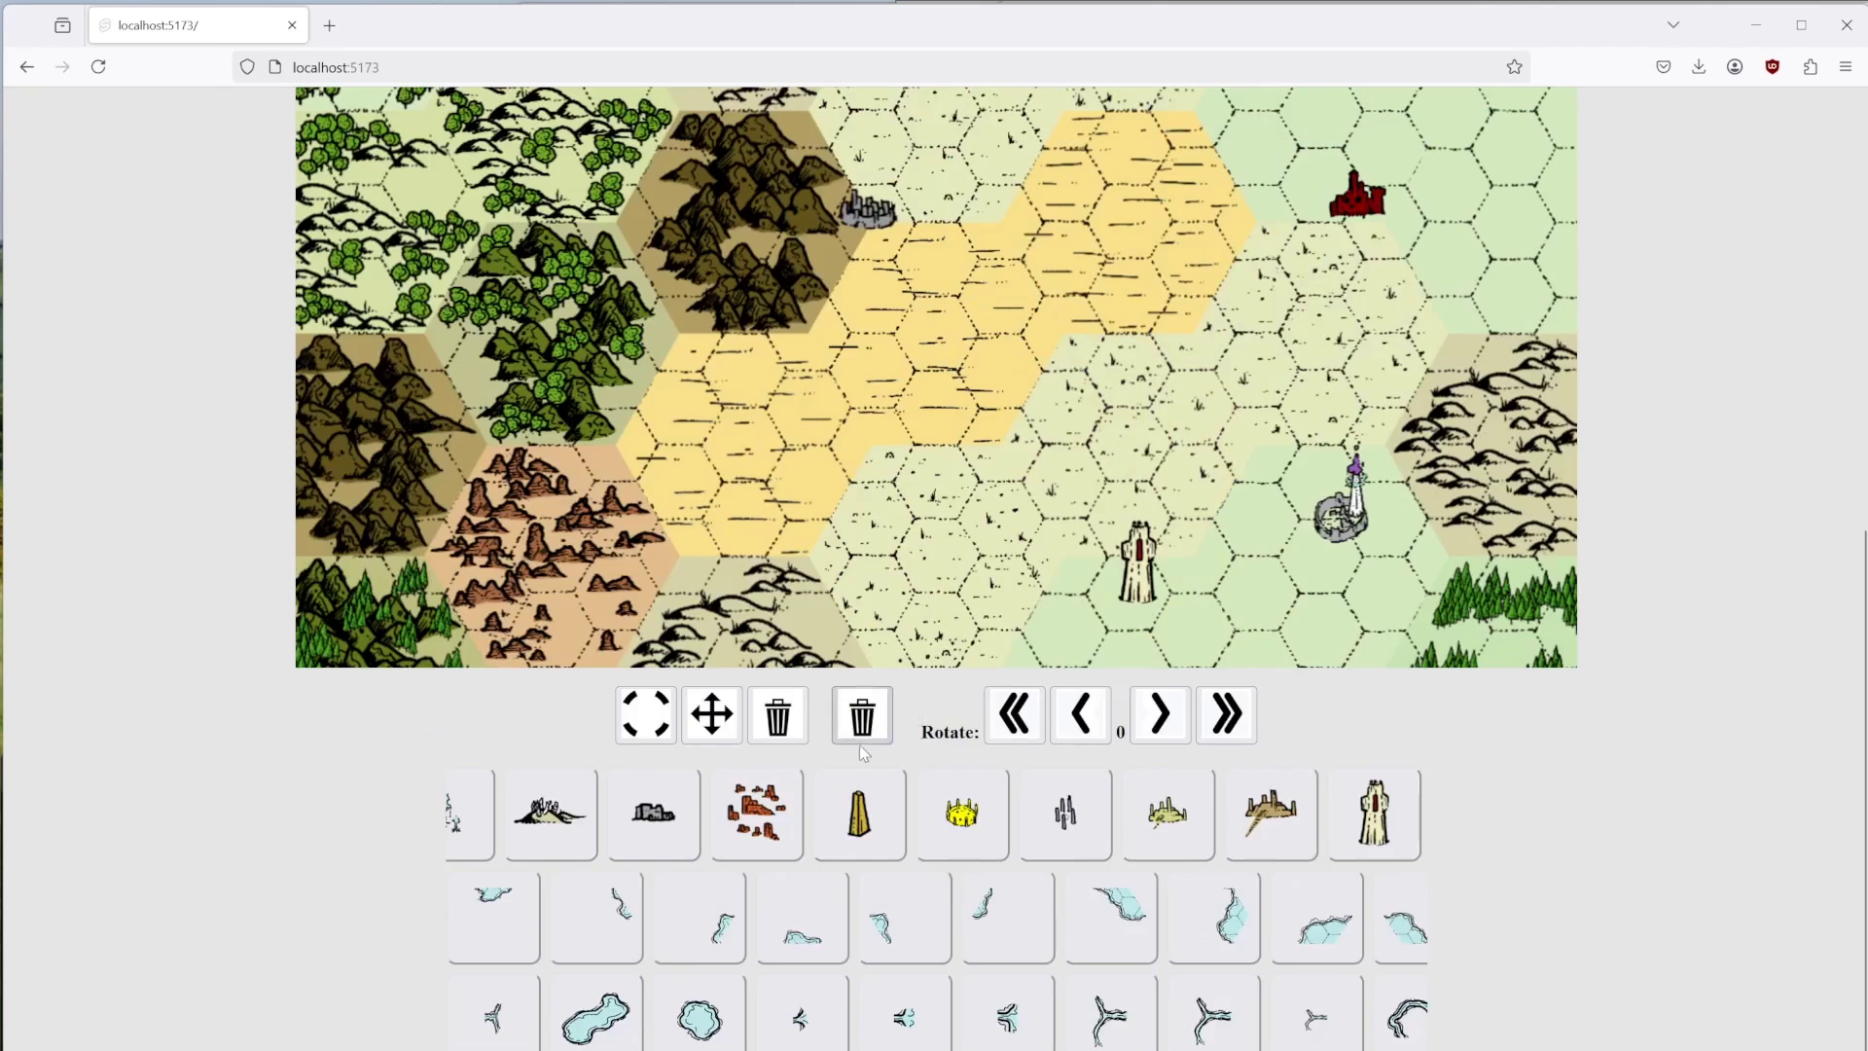
pyautogui.click(807, 919)
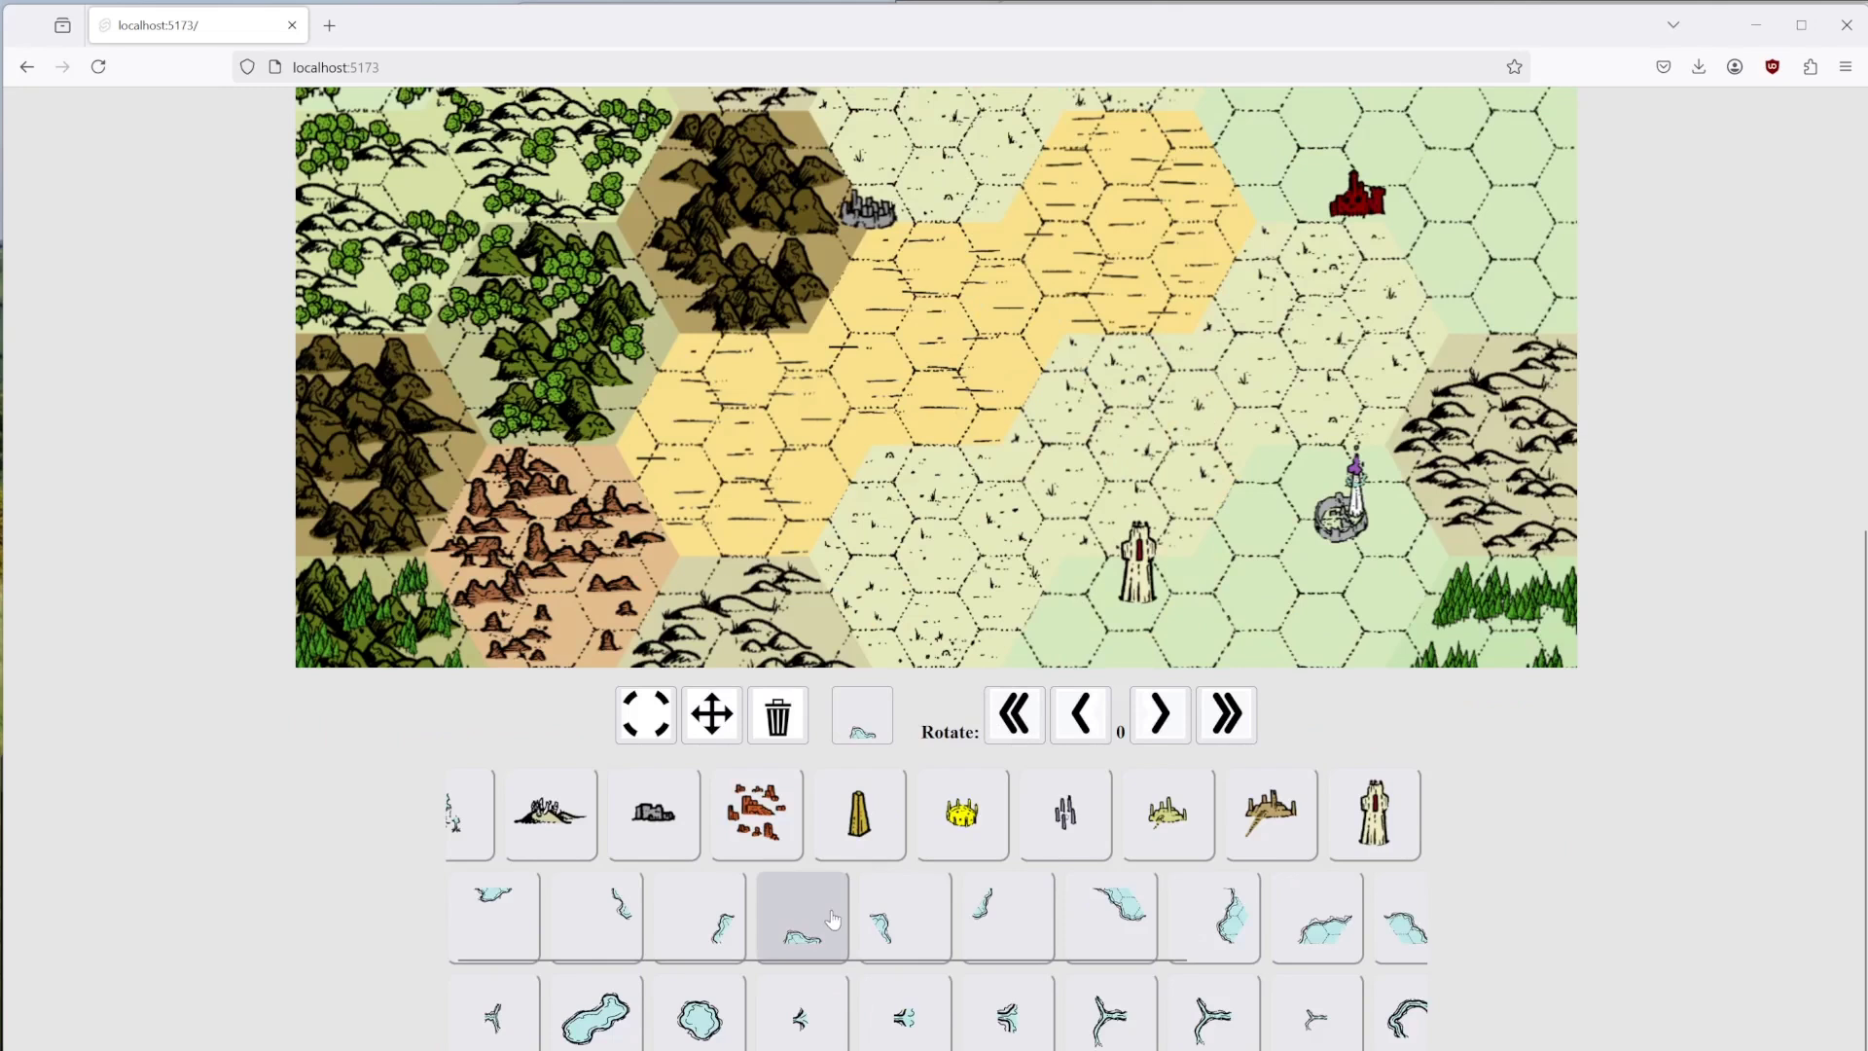
pyautogui.moveTo(874, 962)
pyautogui.scroll(4, 771, 575)
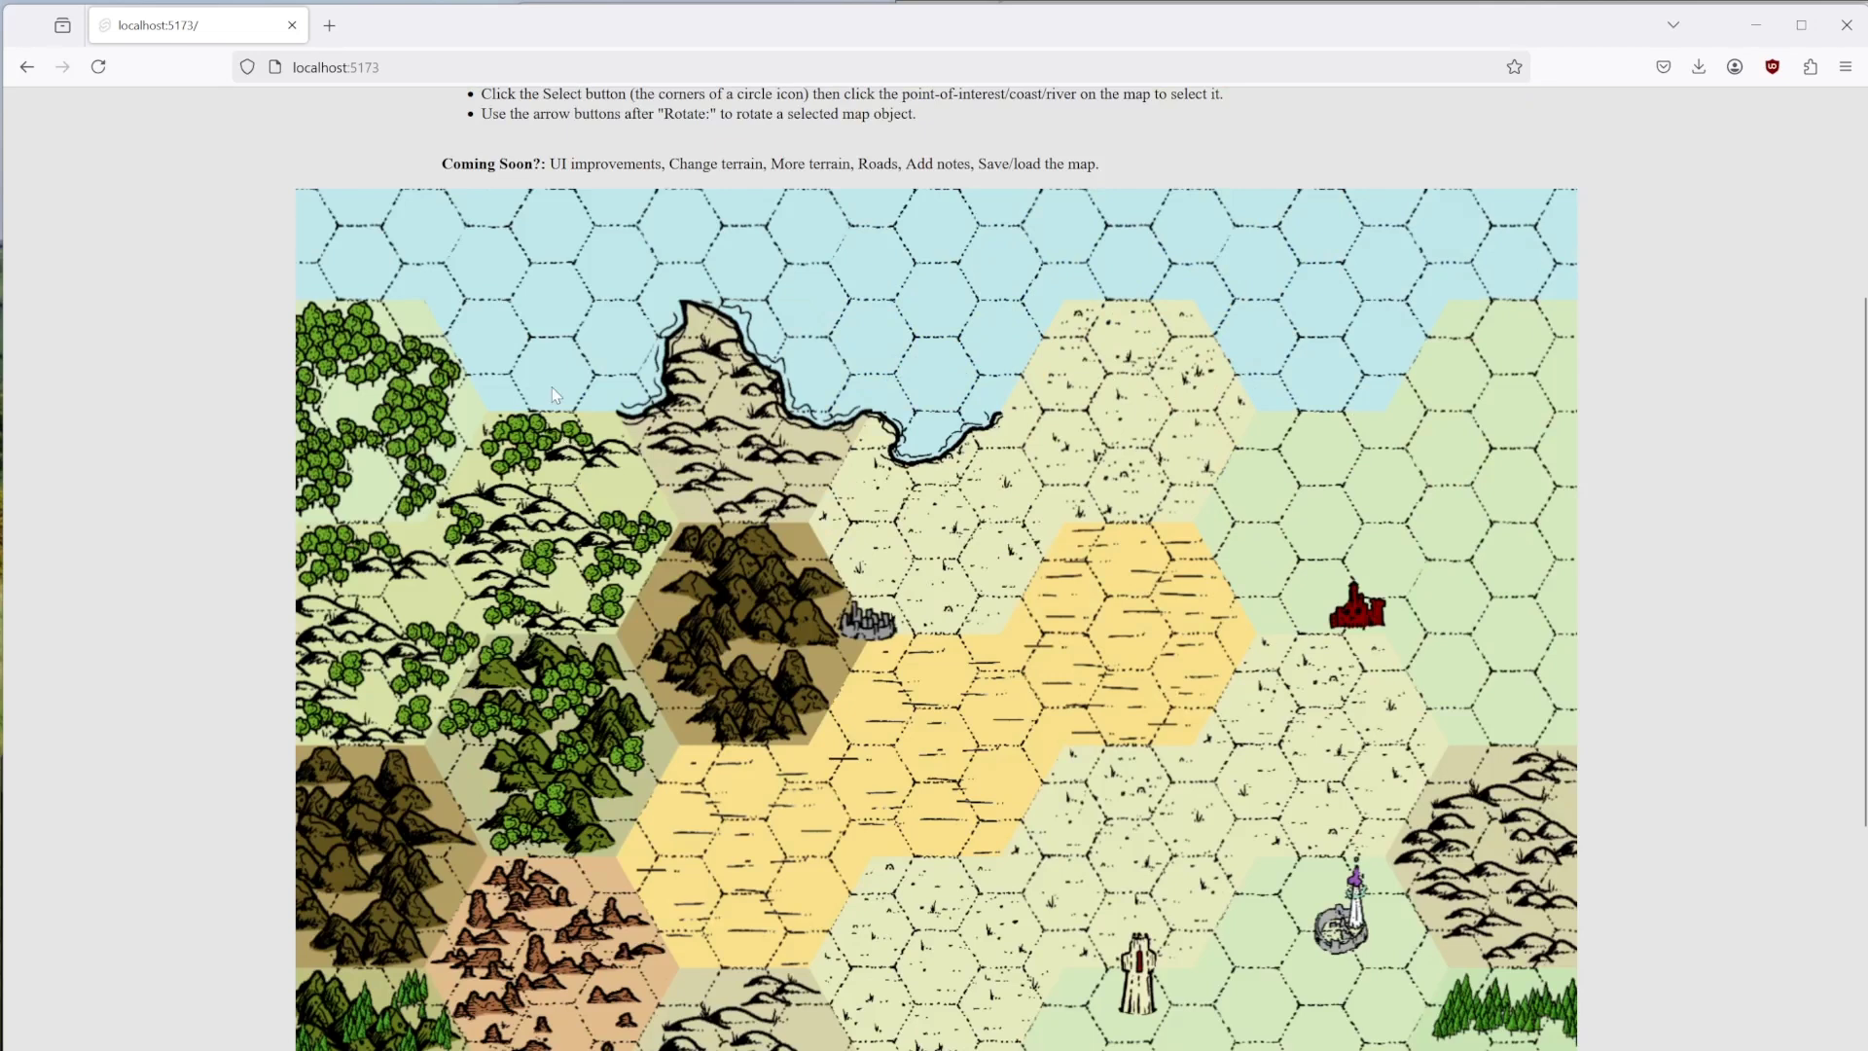
pyautogui.click(553, 543)
pyautogui.scroll(-4, 581, 584)
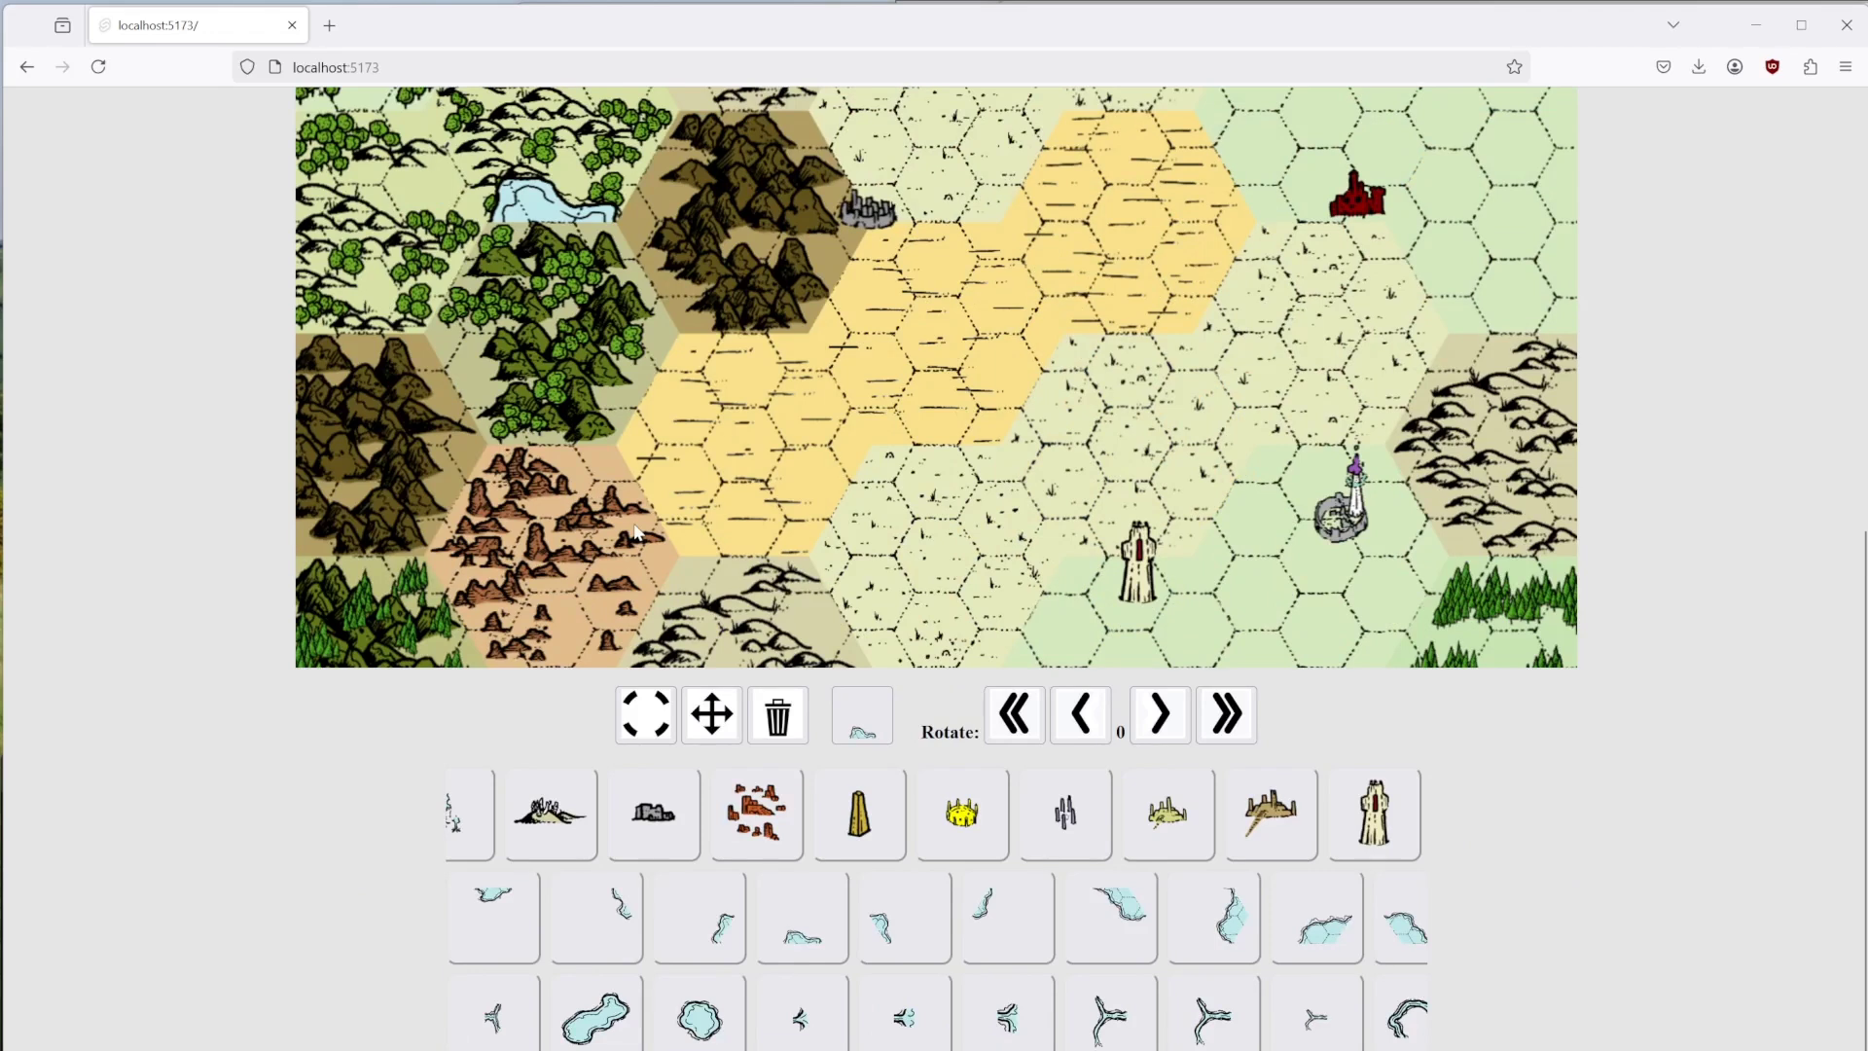
# Select the coast piece on the wooded hills hex group, rotate it to 180 degrees onto the group's top edge, and deselect it.
pyautogui.click(648, 724)
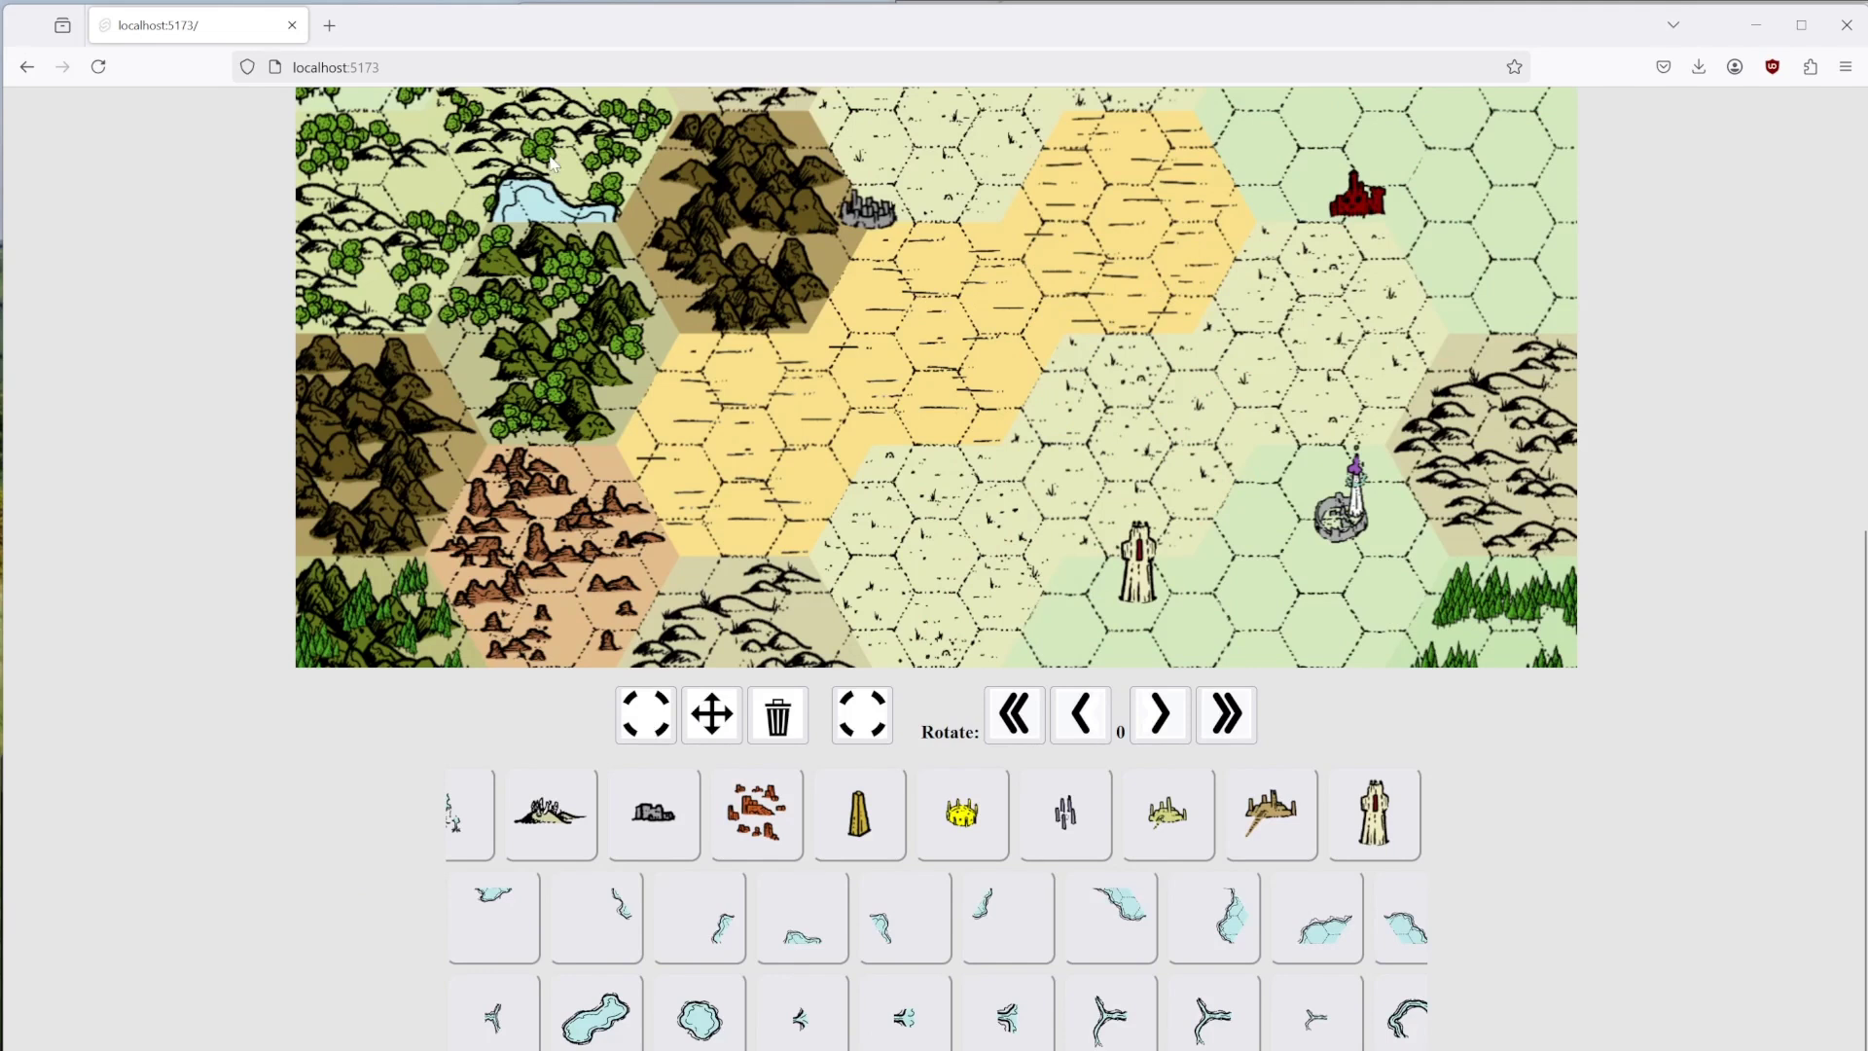
pyautogui.scroll(2, 554, 131)
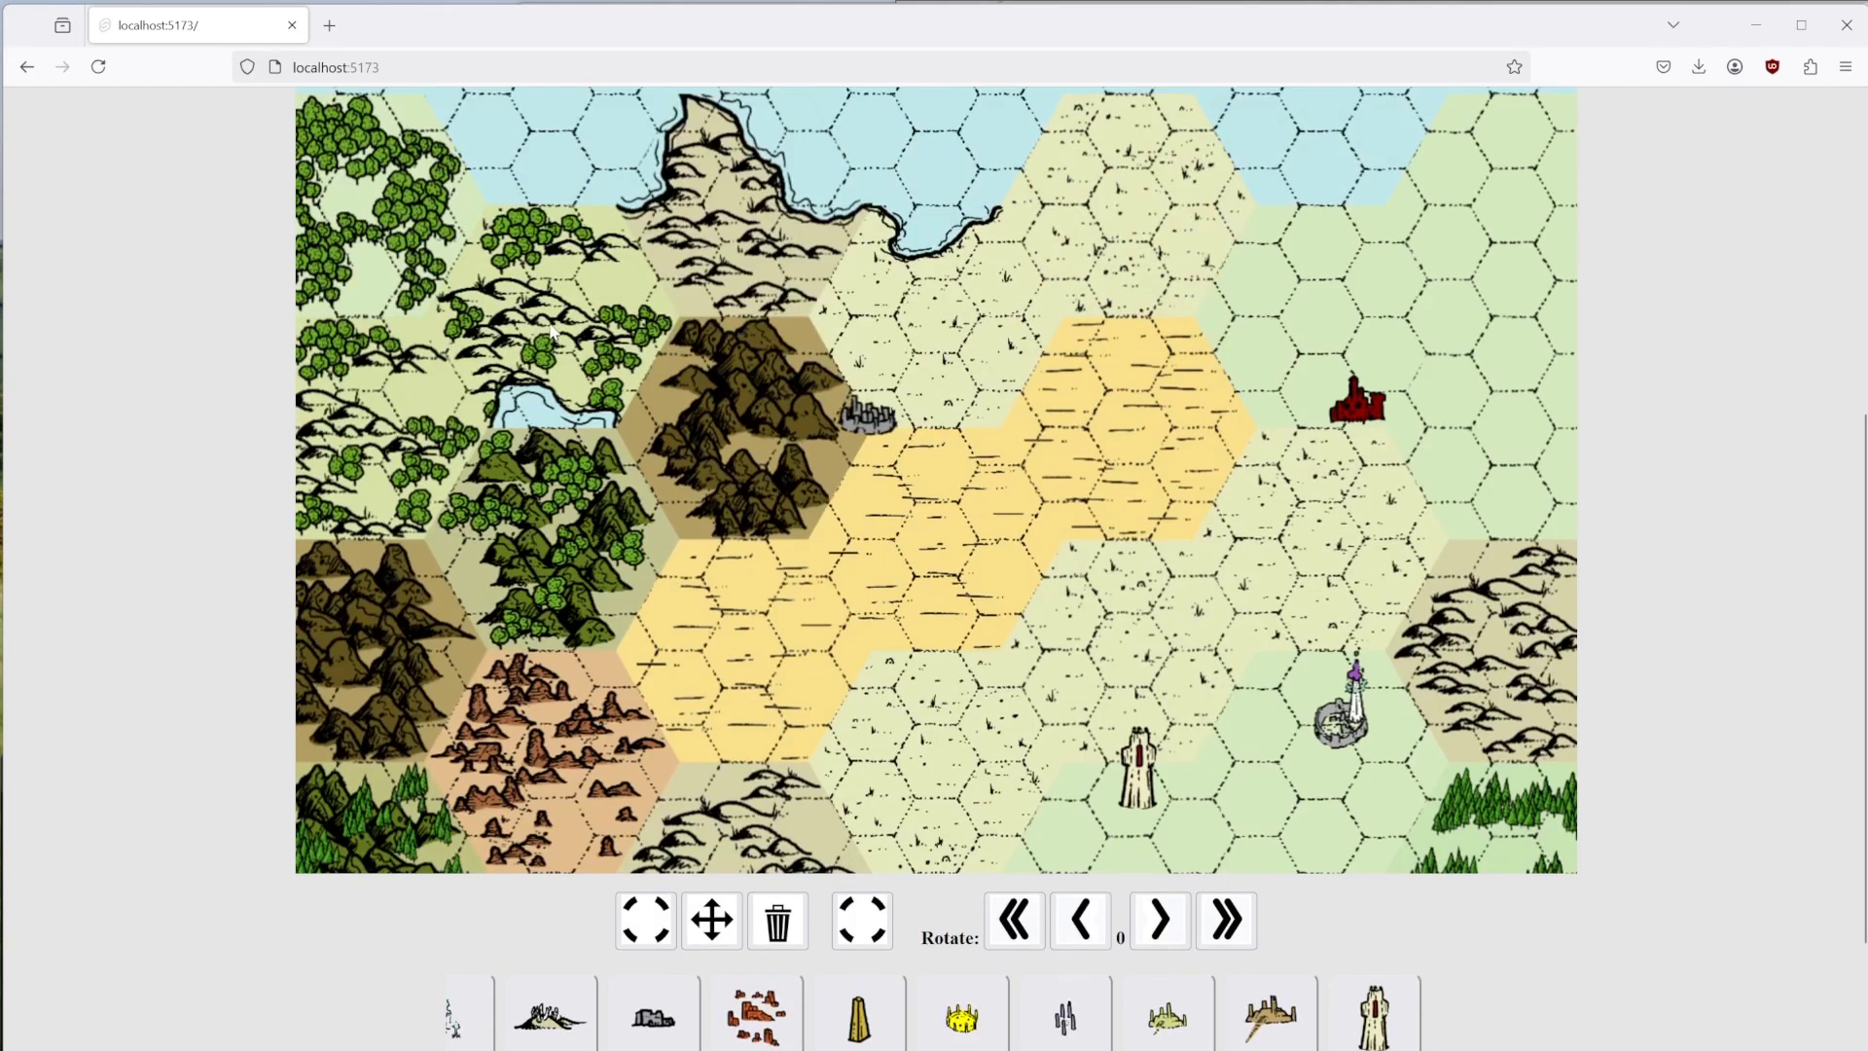
pyautogui.click(557, 321)
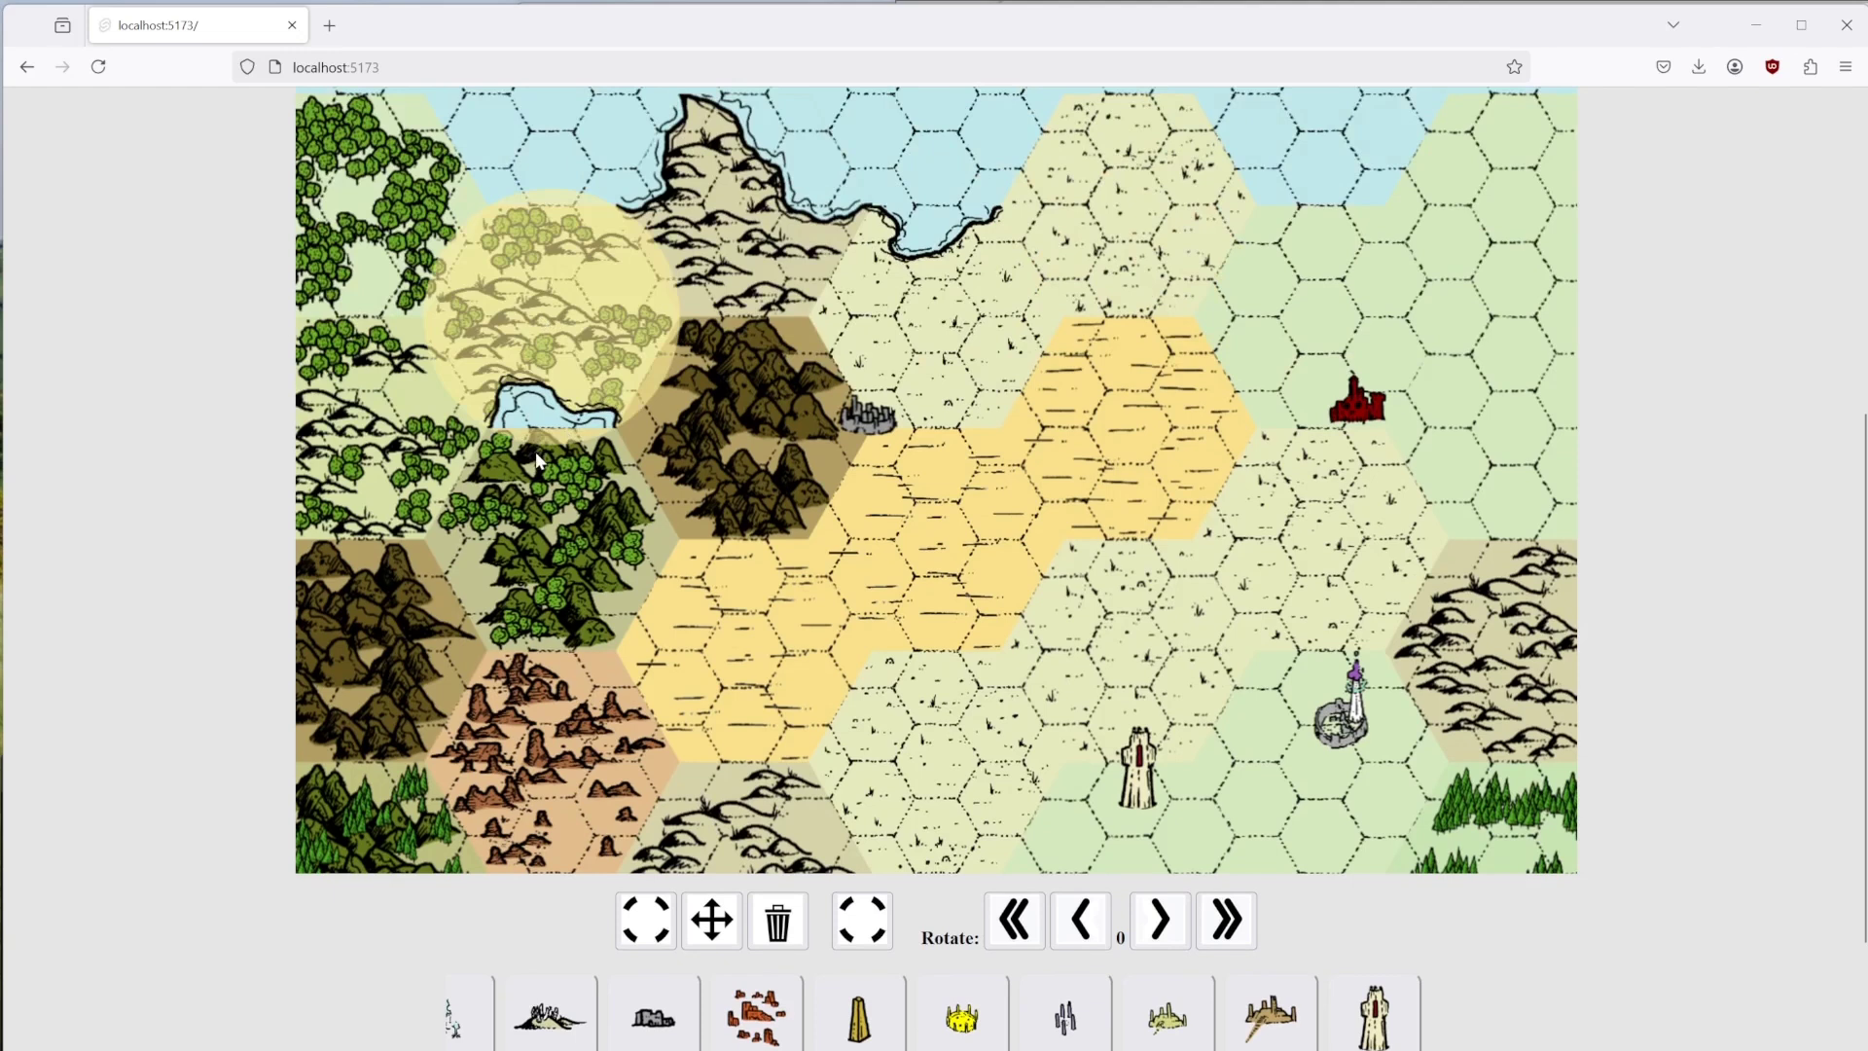
pyautogui.click(1231, 925)
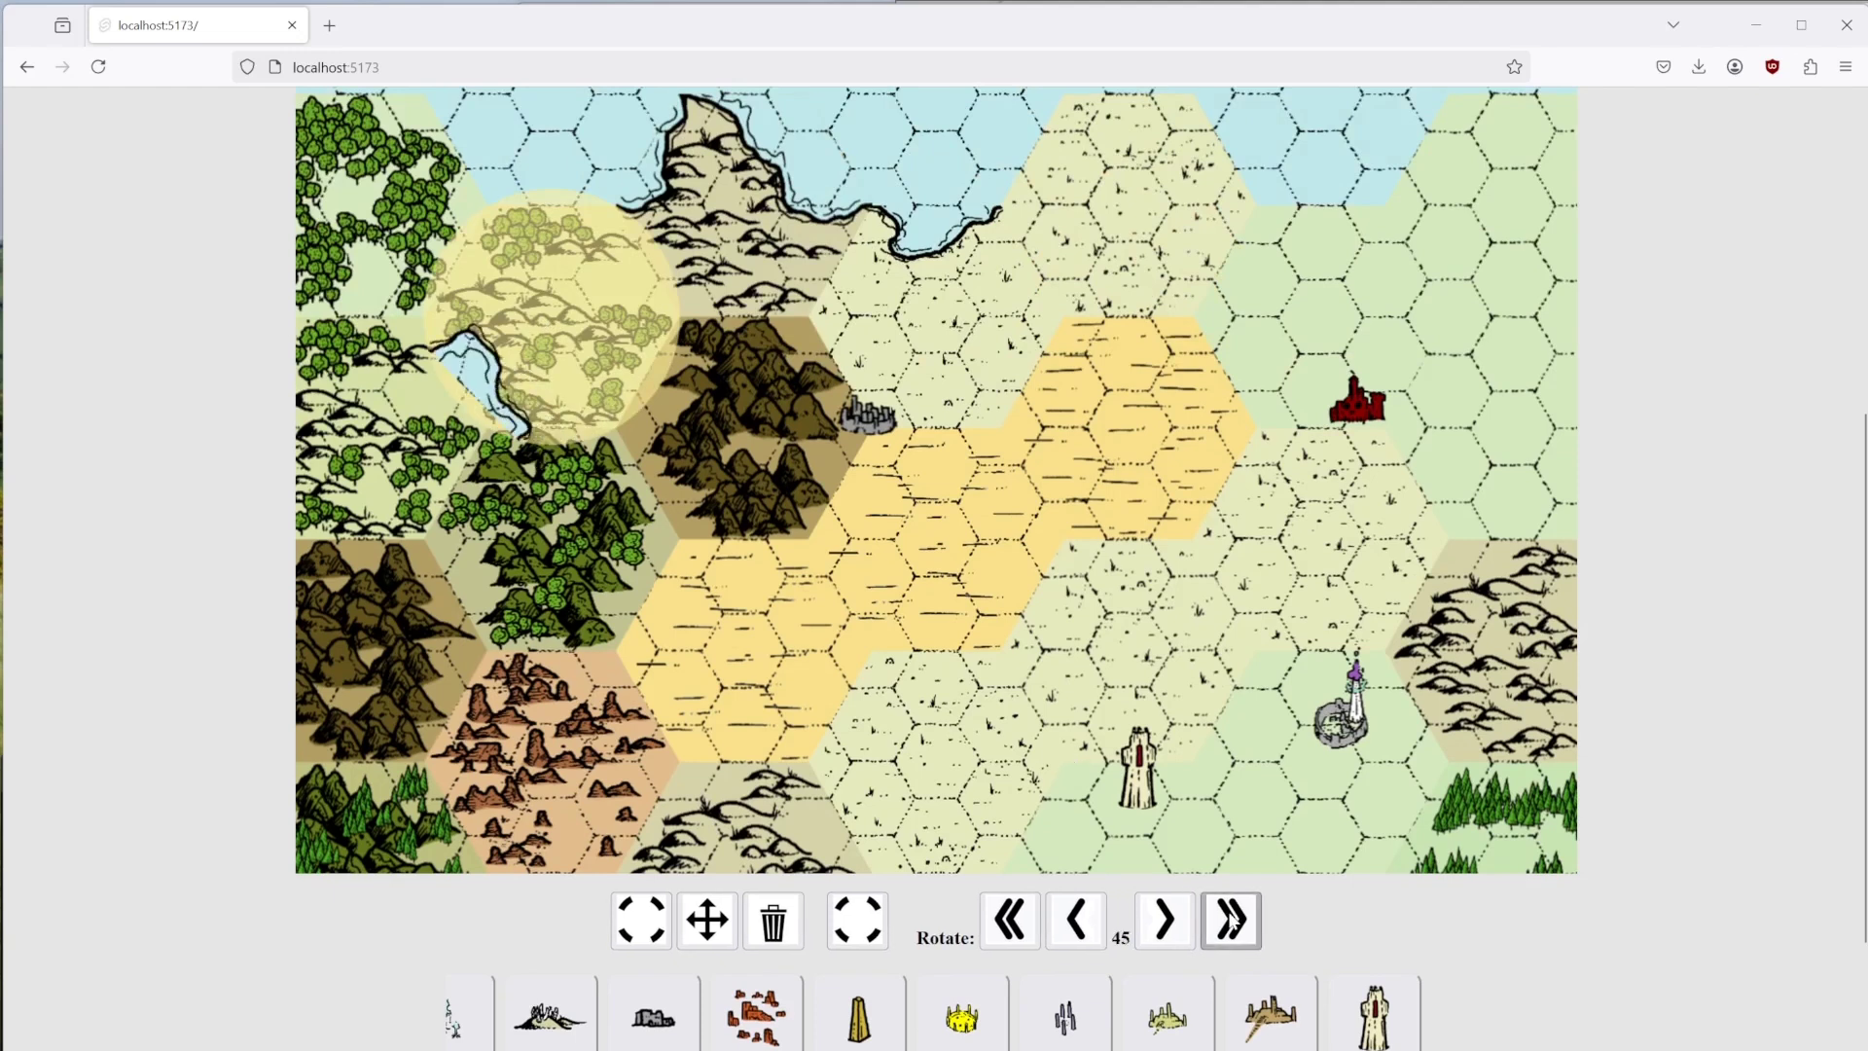
pyautogui.click(1231, 920)
pyautogui.click(1231, 919)
pyautogui.click(1231, 919)
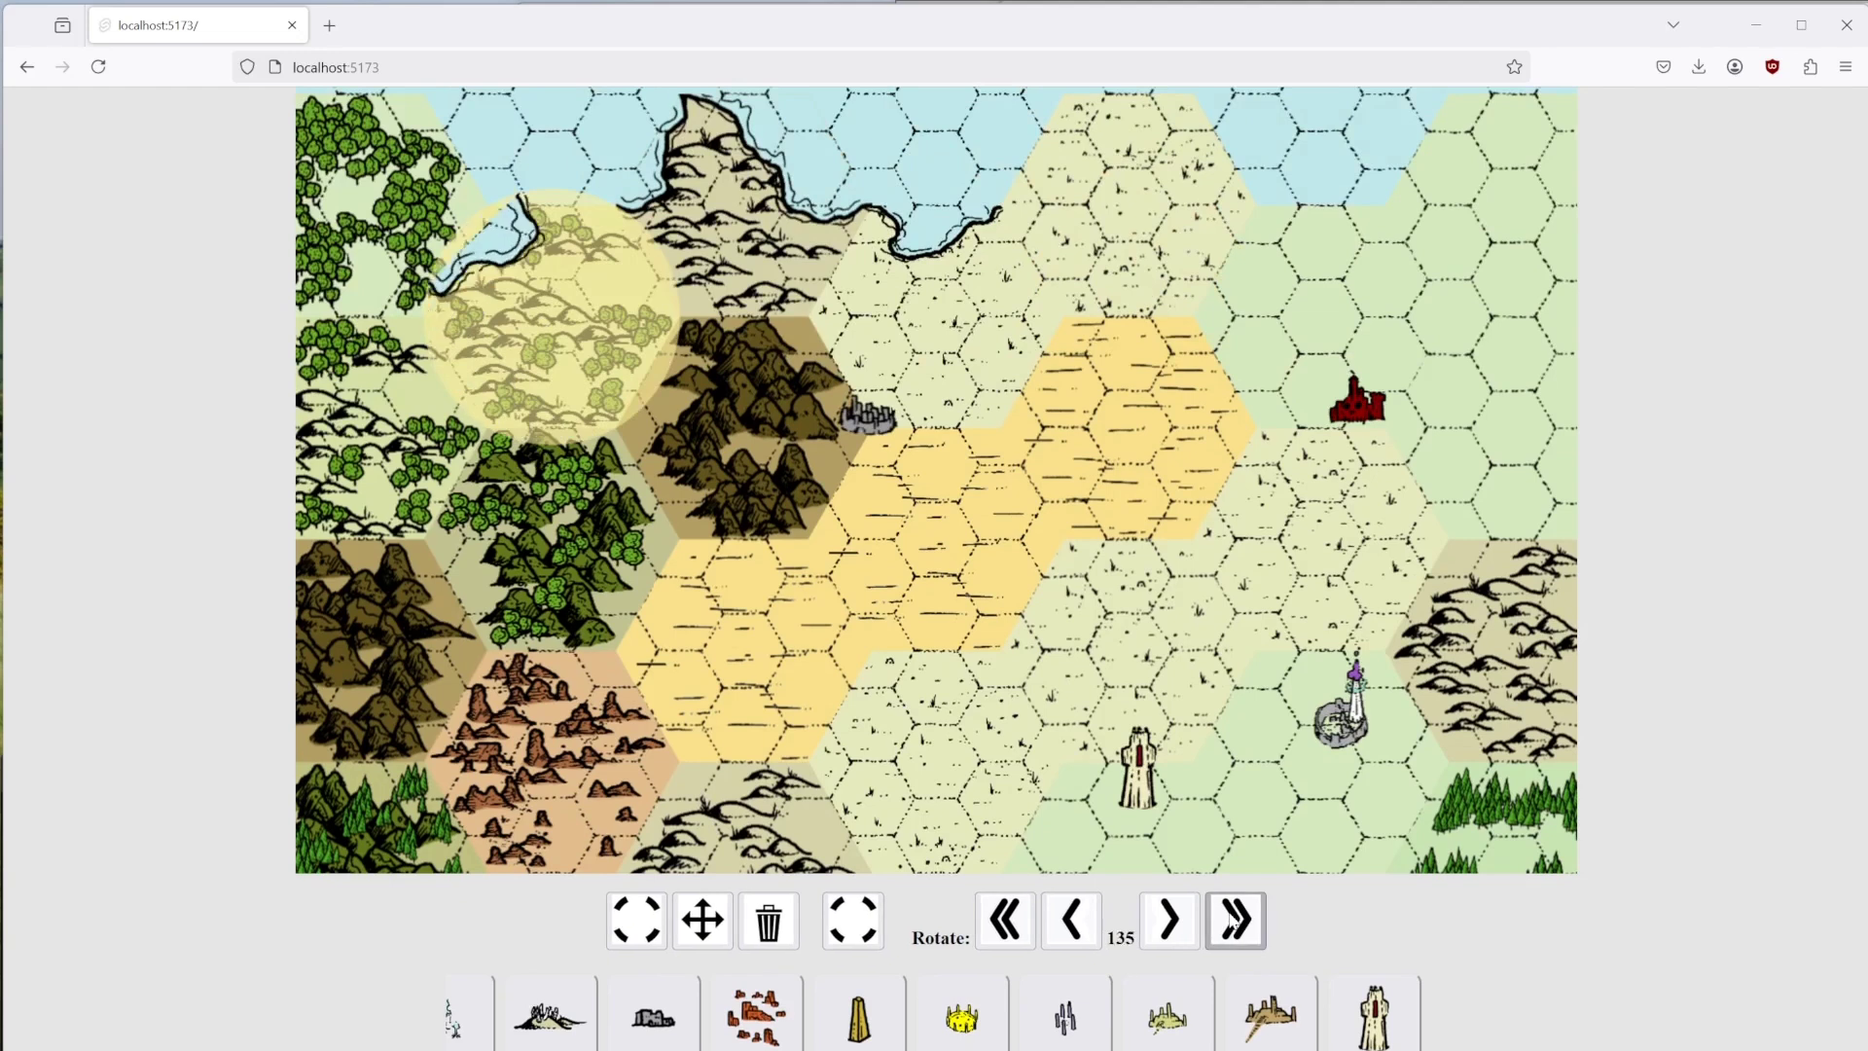
pyautogui.click(1231, 919)
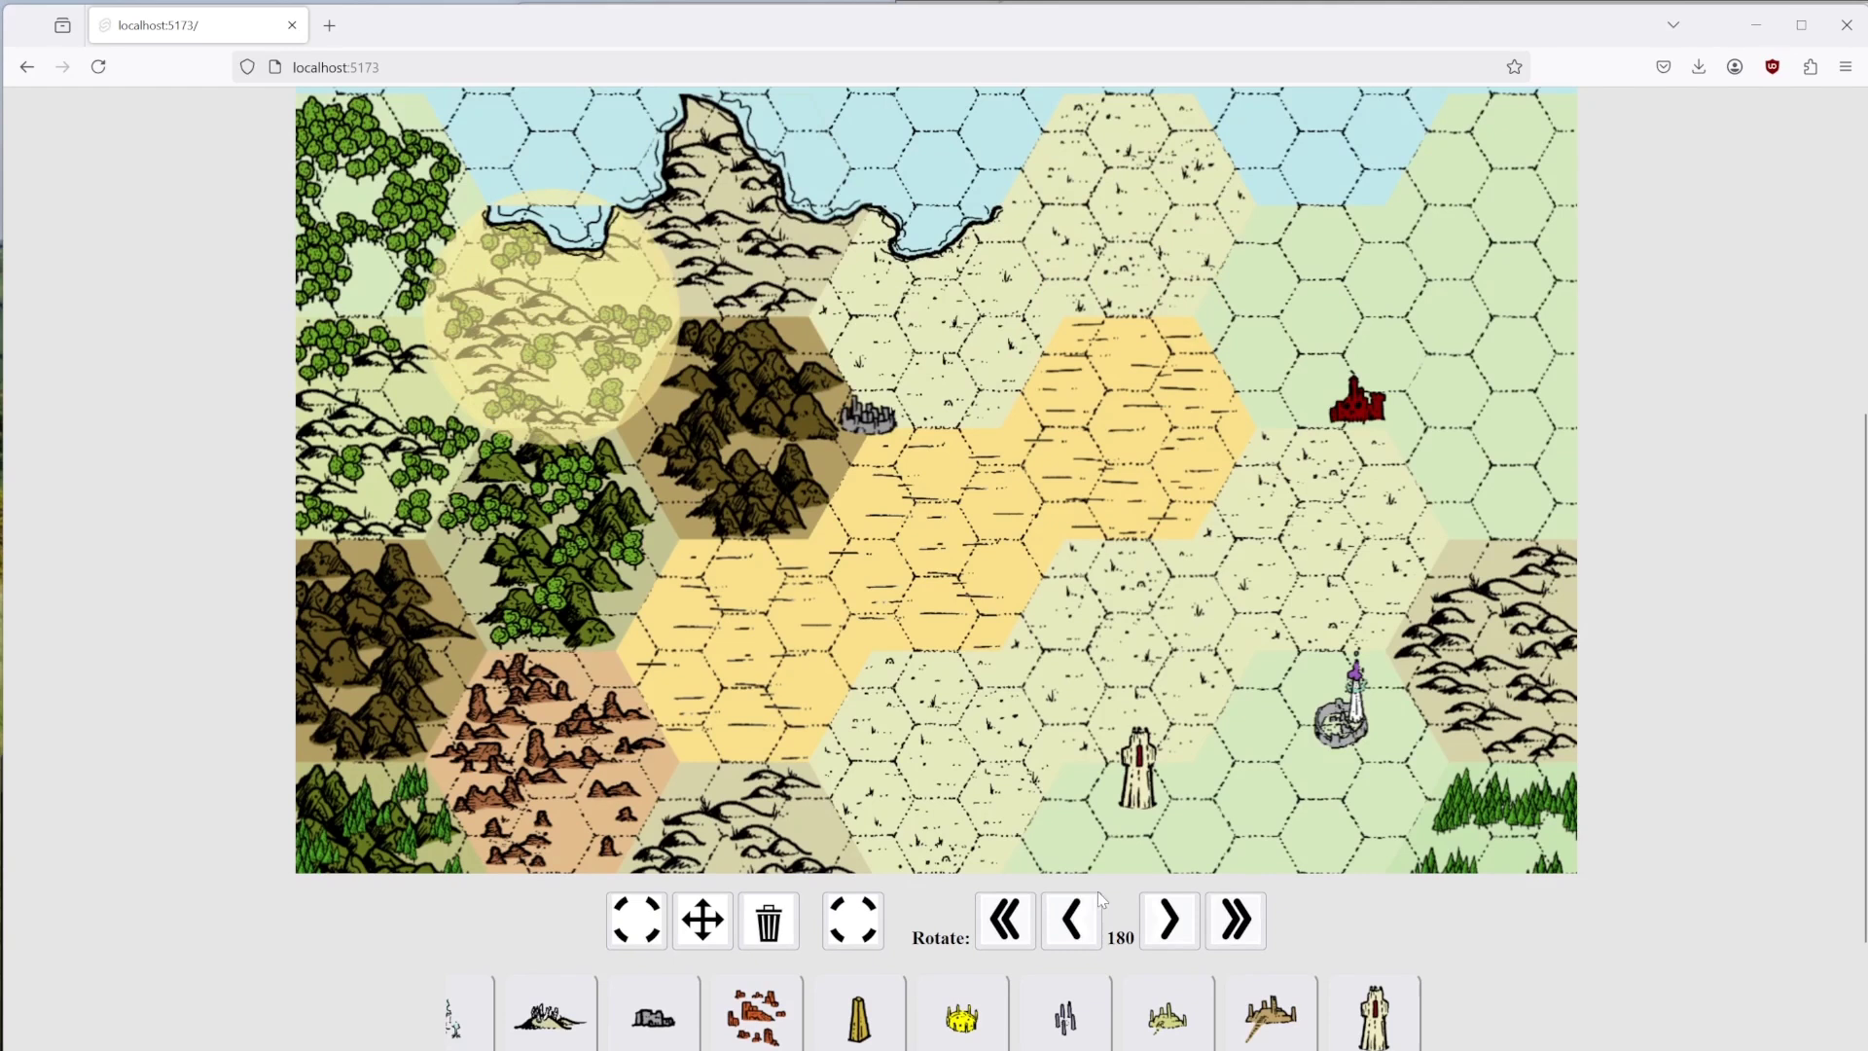
pyautogui.click(646, 936)
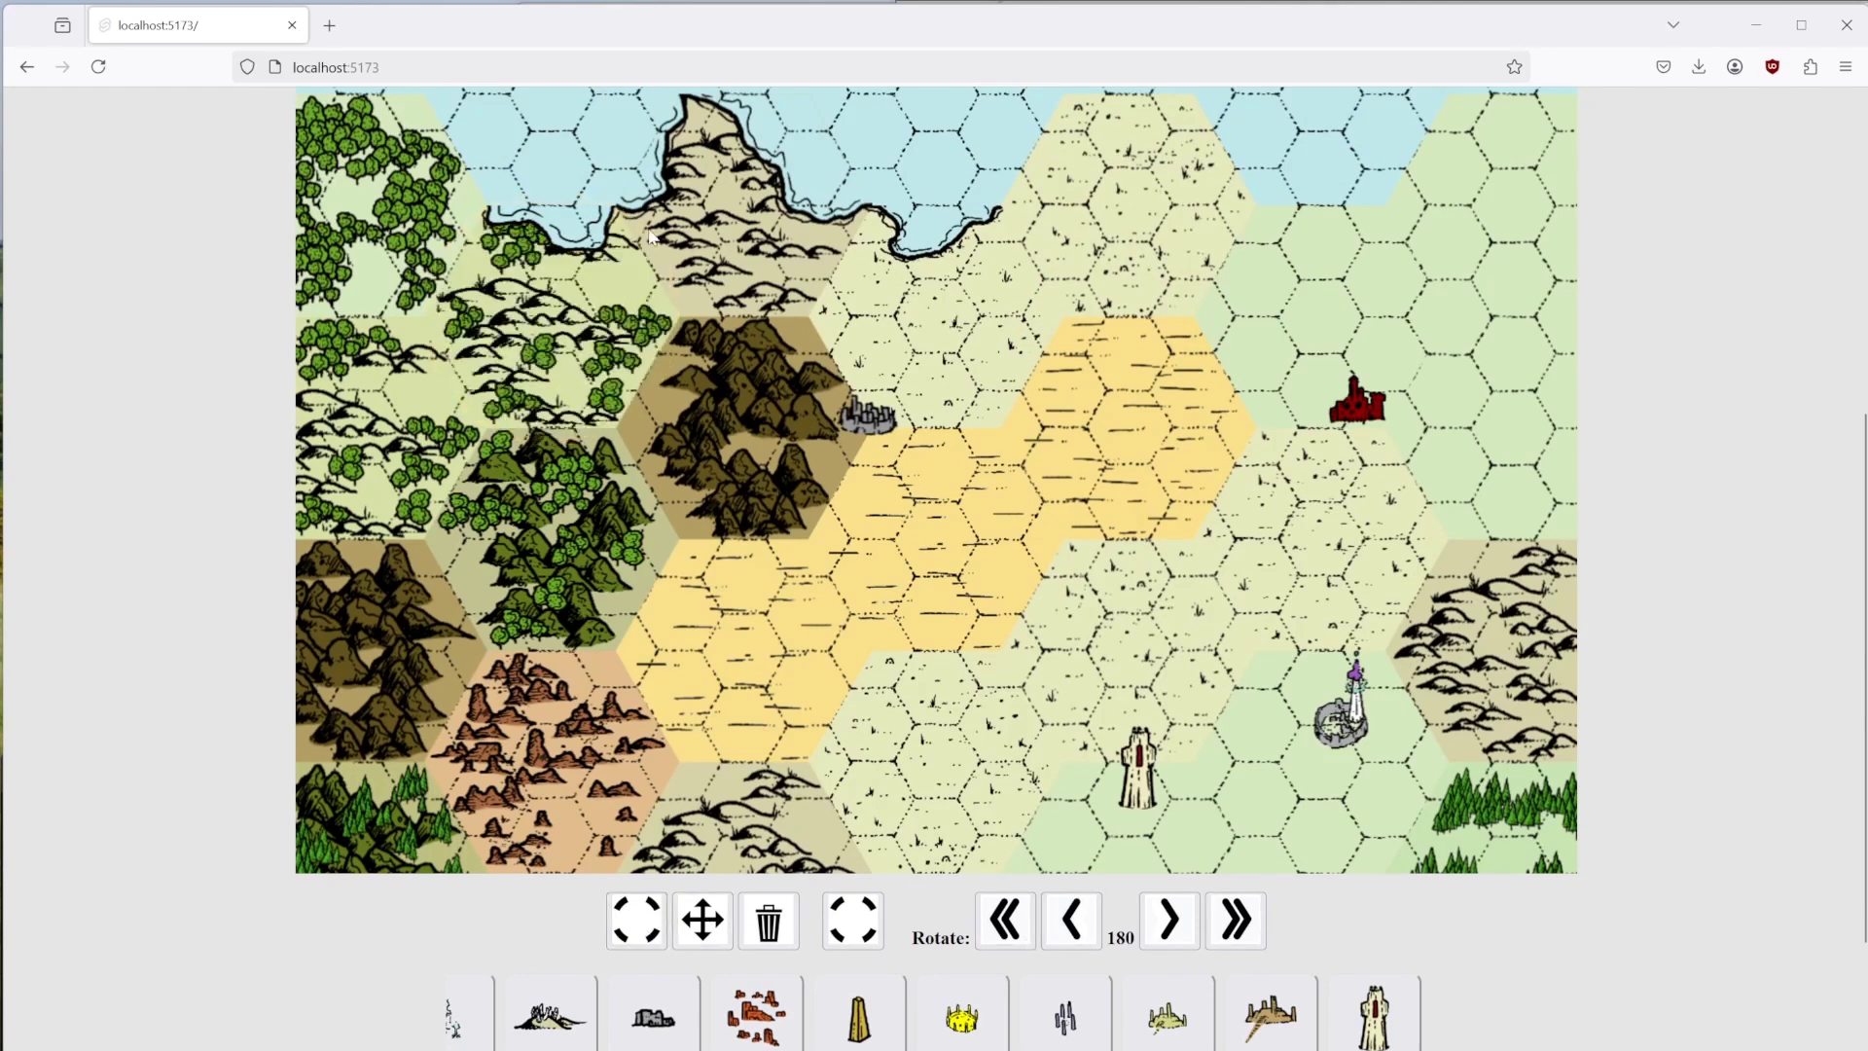
# Complete the northeastern coastline with two-edge top and upper-left coasts on two grassland groups, plus single-edge top and upper-right coasts between them.
pyautogui.scroll(-2, 665, 282)
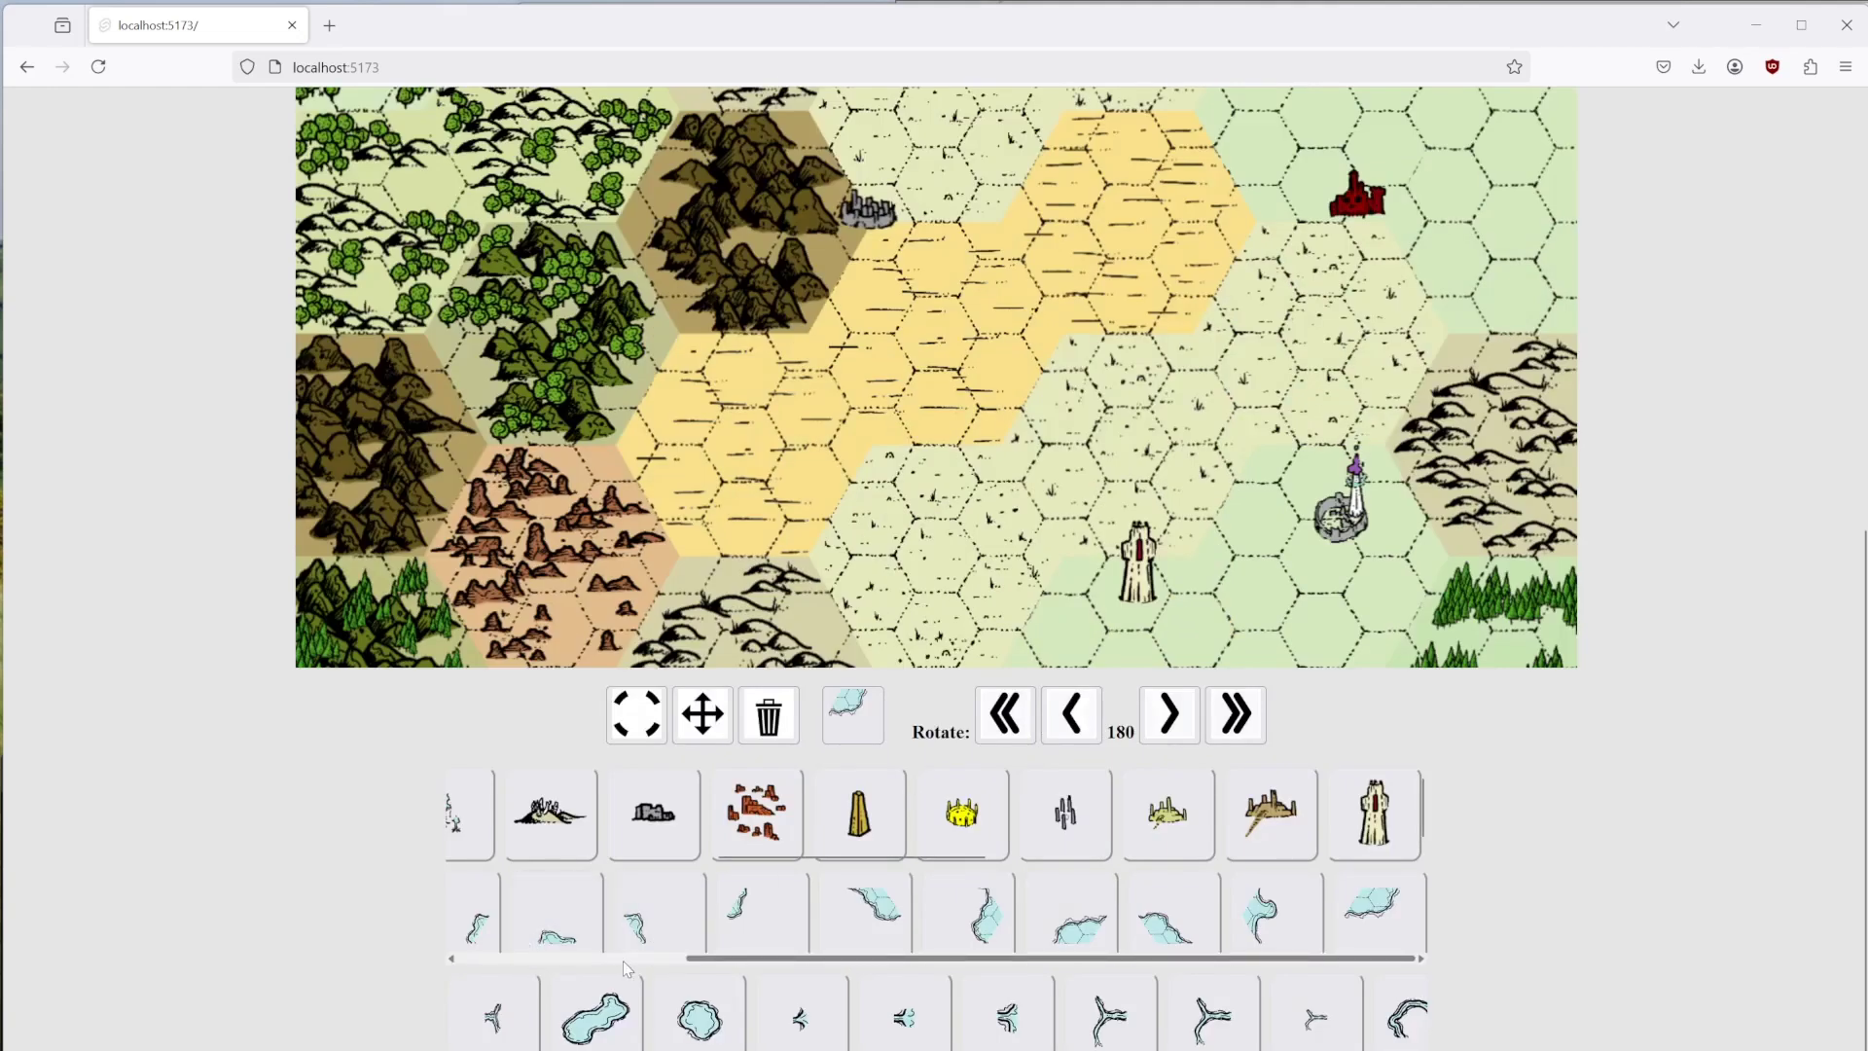
pyautogui.scroll(5, 1156, 740)
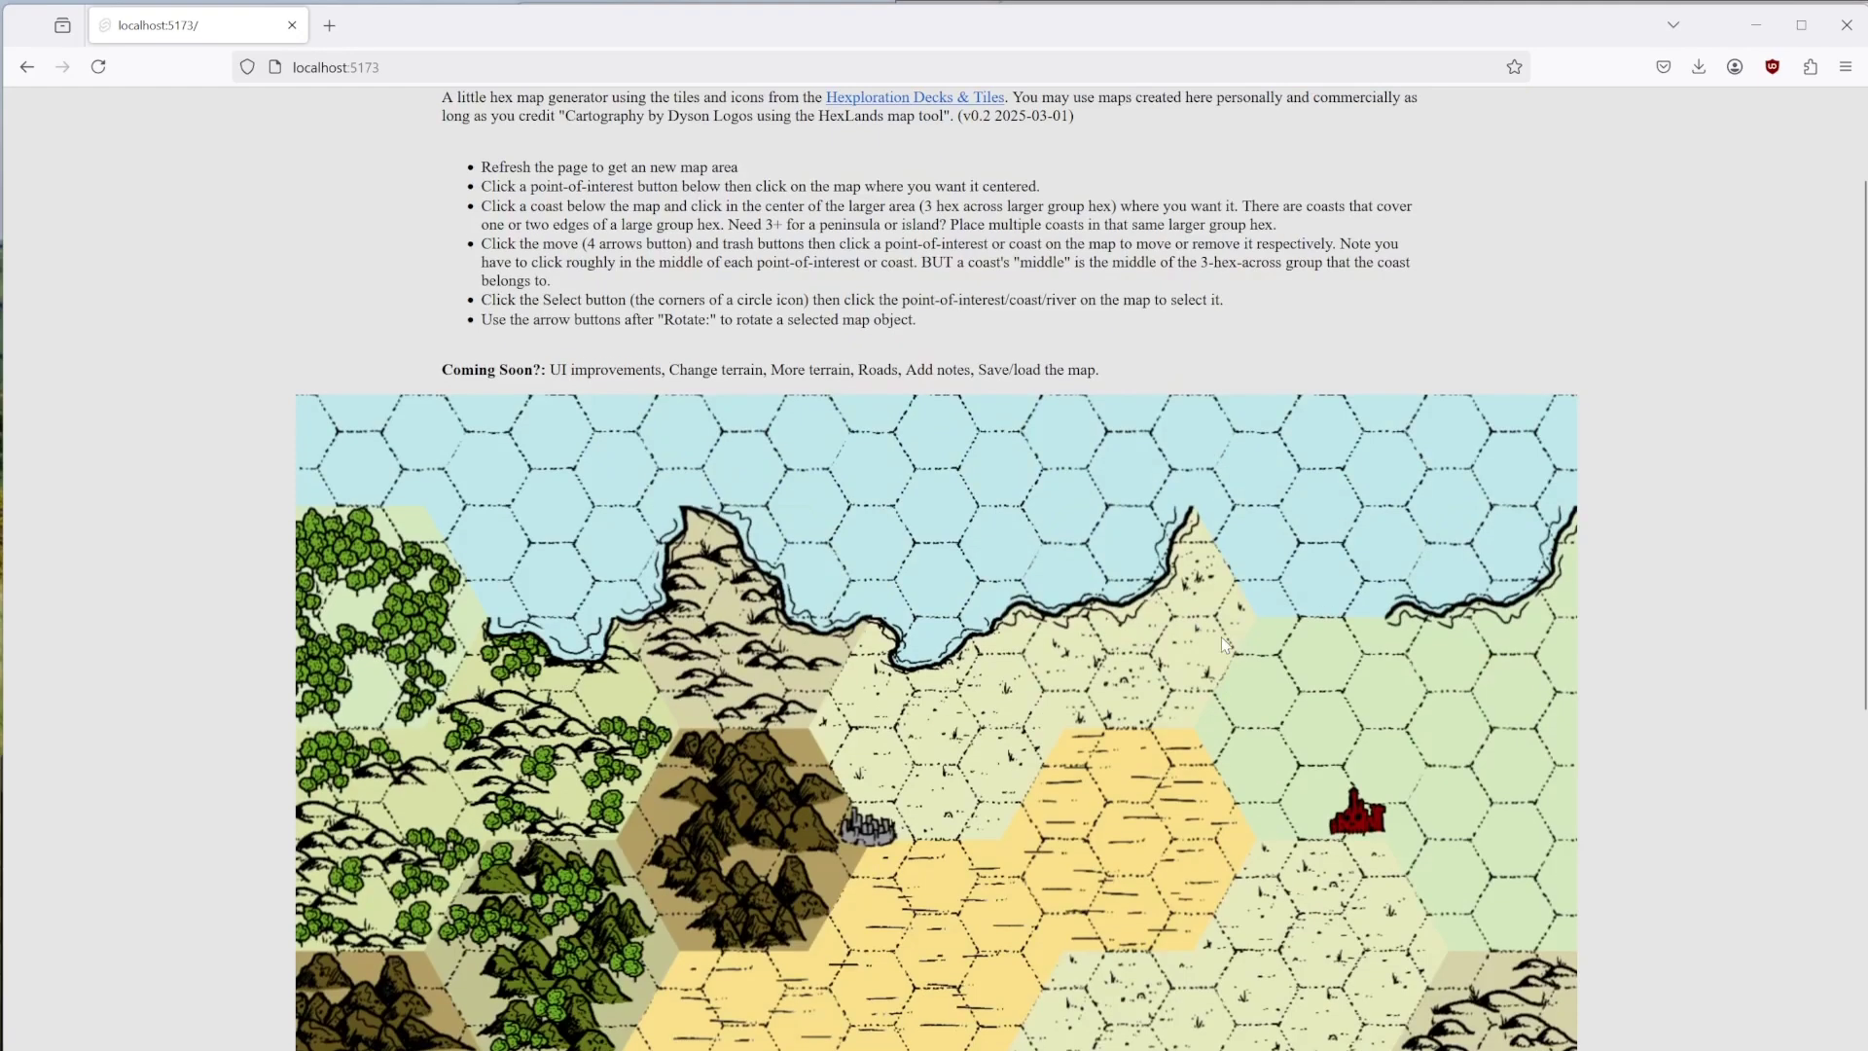
pyautogui.scroll(-5, 1139, 824)
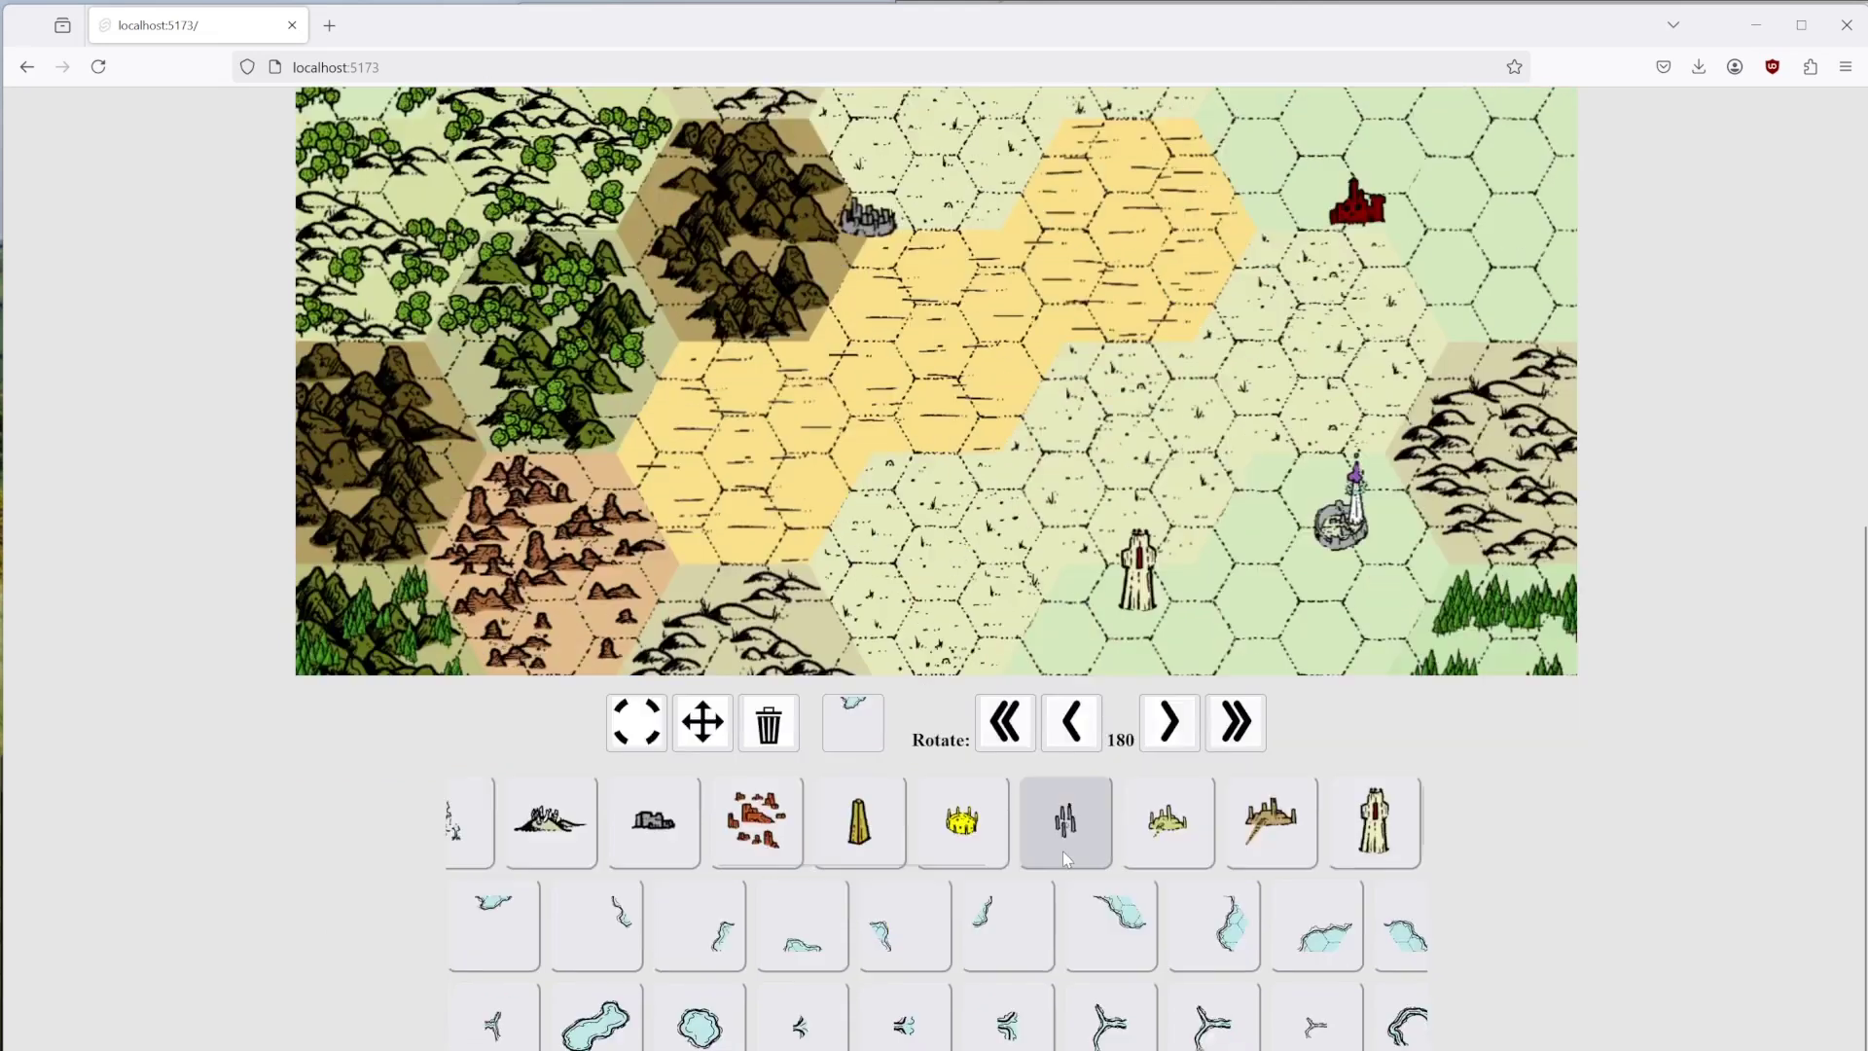
pyautogui.click(623, 920)
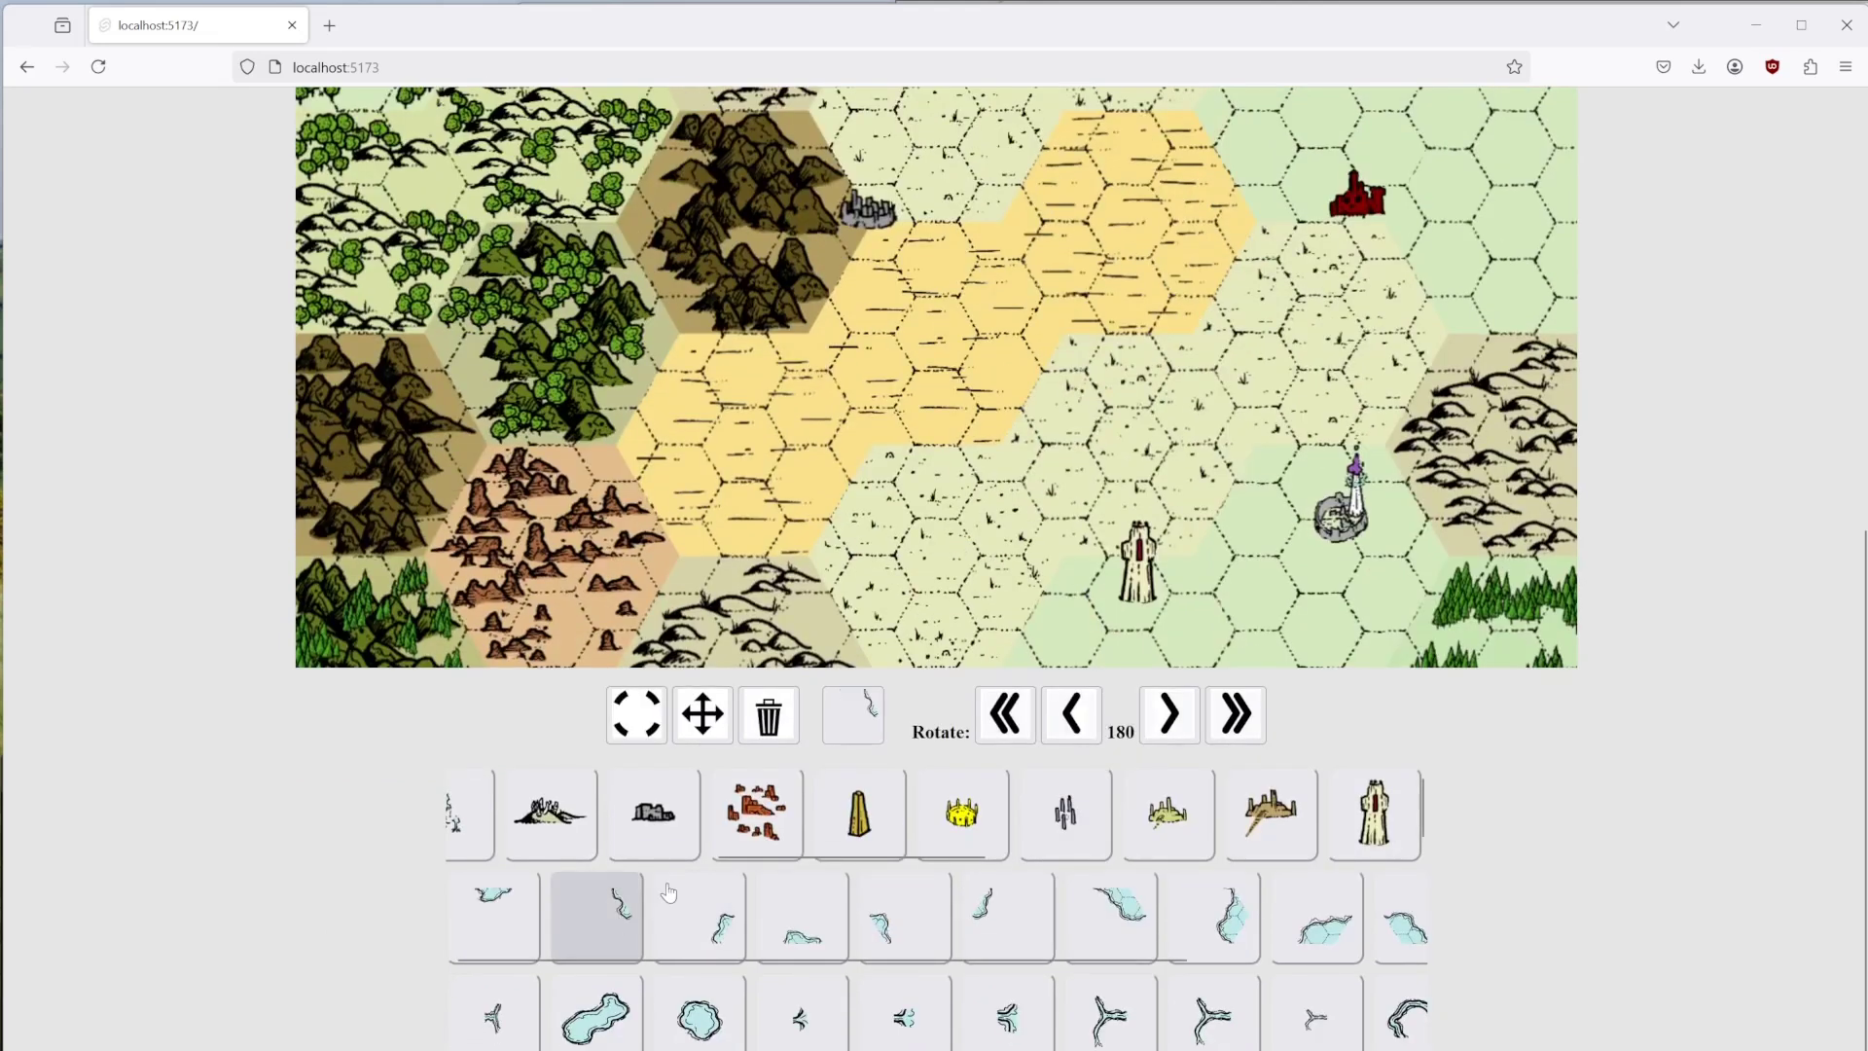
pyautogui.scroll(4, 1170, 557)
pyautogui.click(1189, 556)
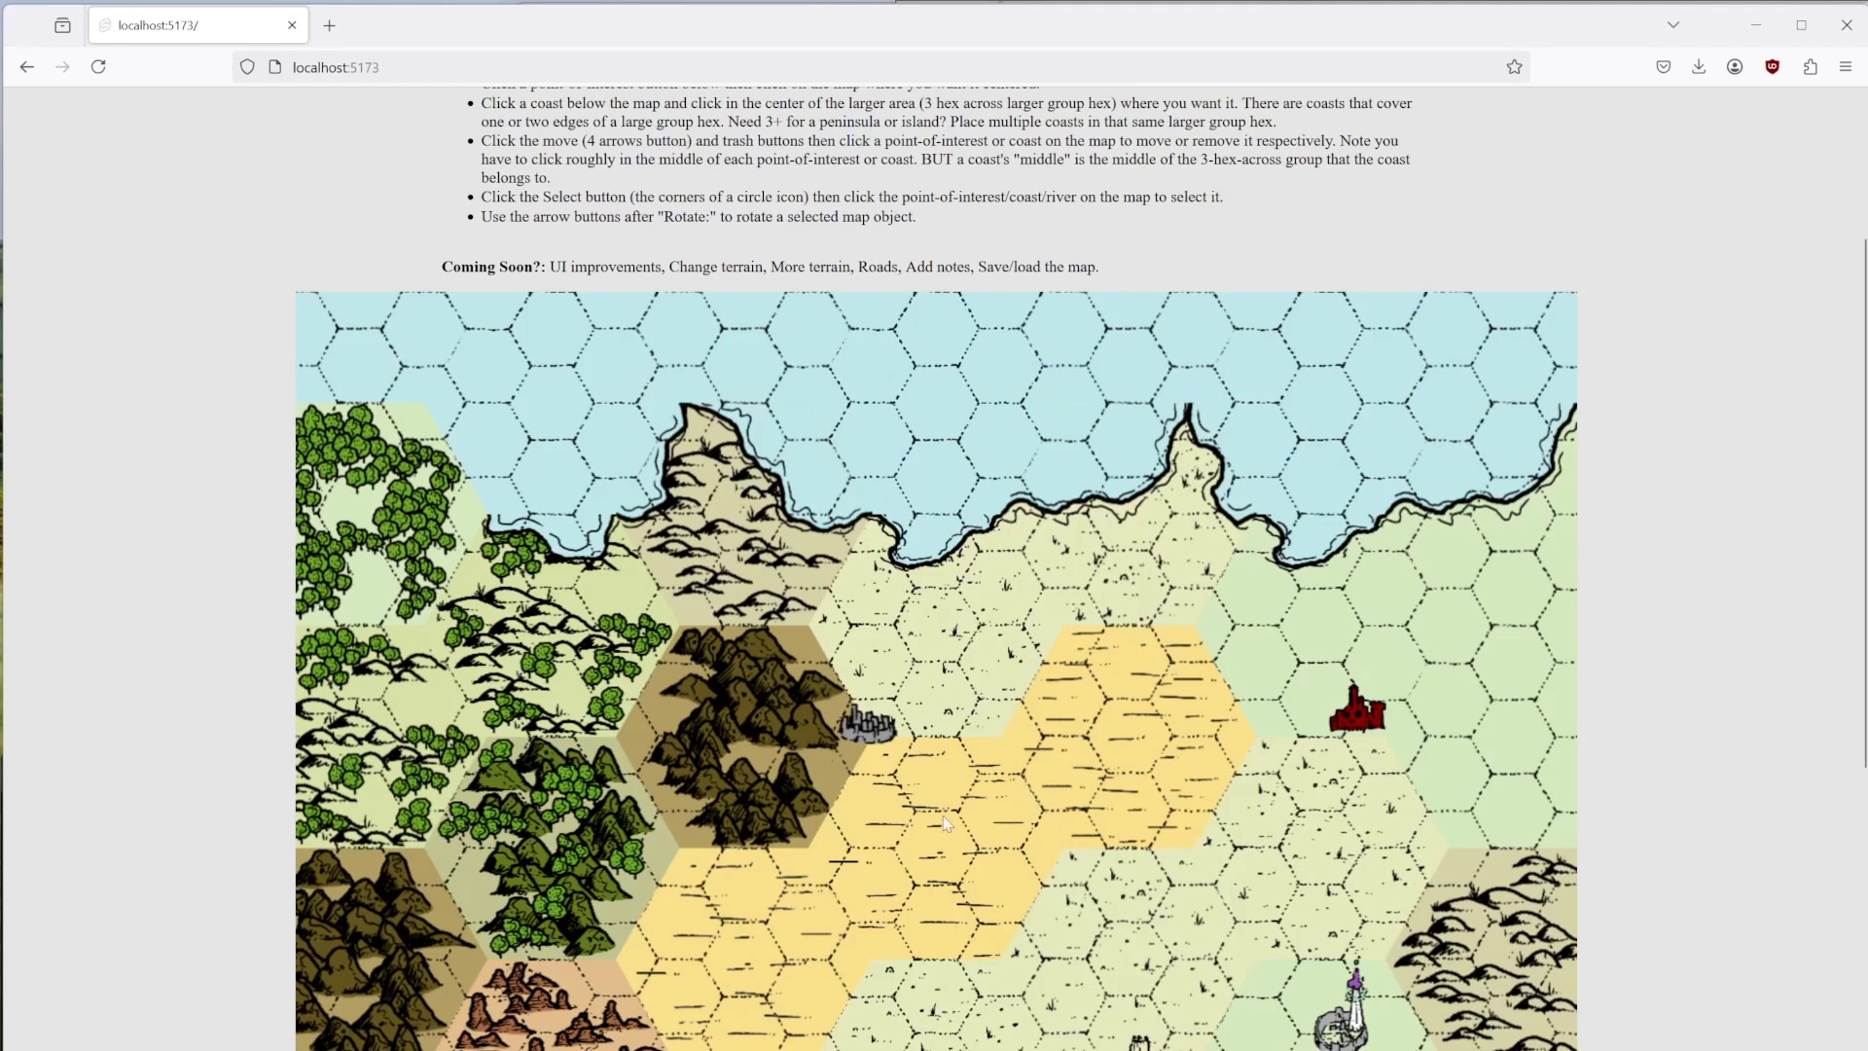
# Place the largest river mouth piece on the green hex just south of the northeastern bay.
pyautogui.scroll(-5, 1041, 832)
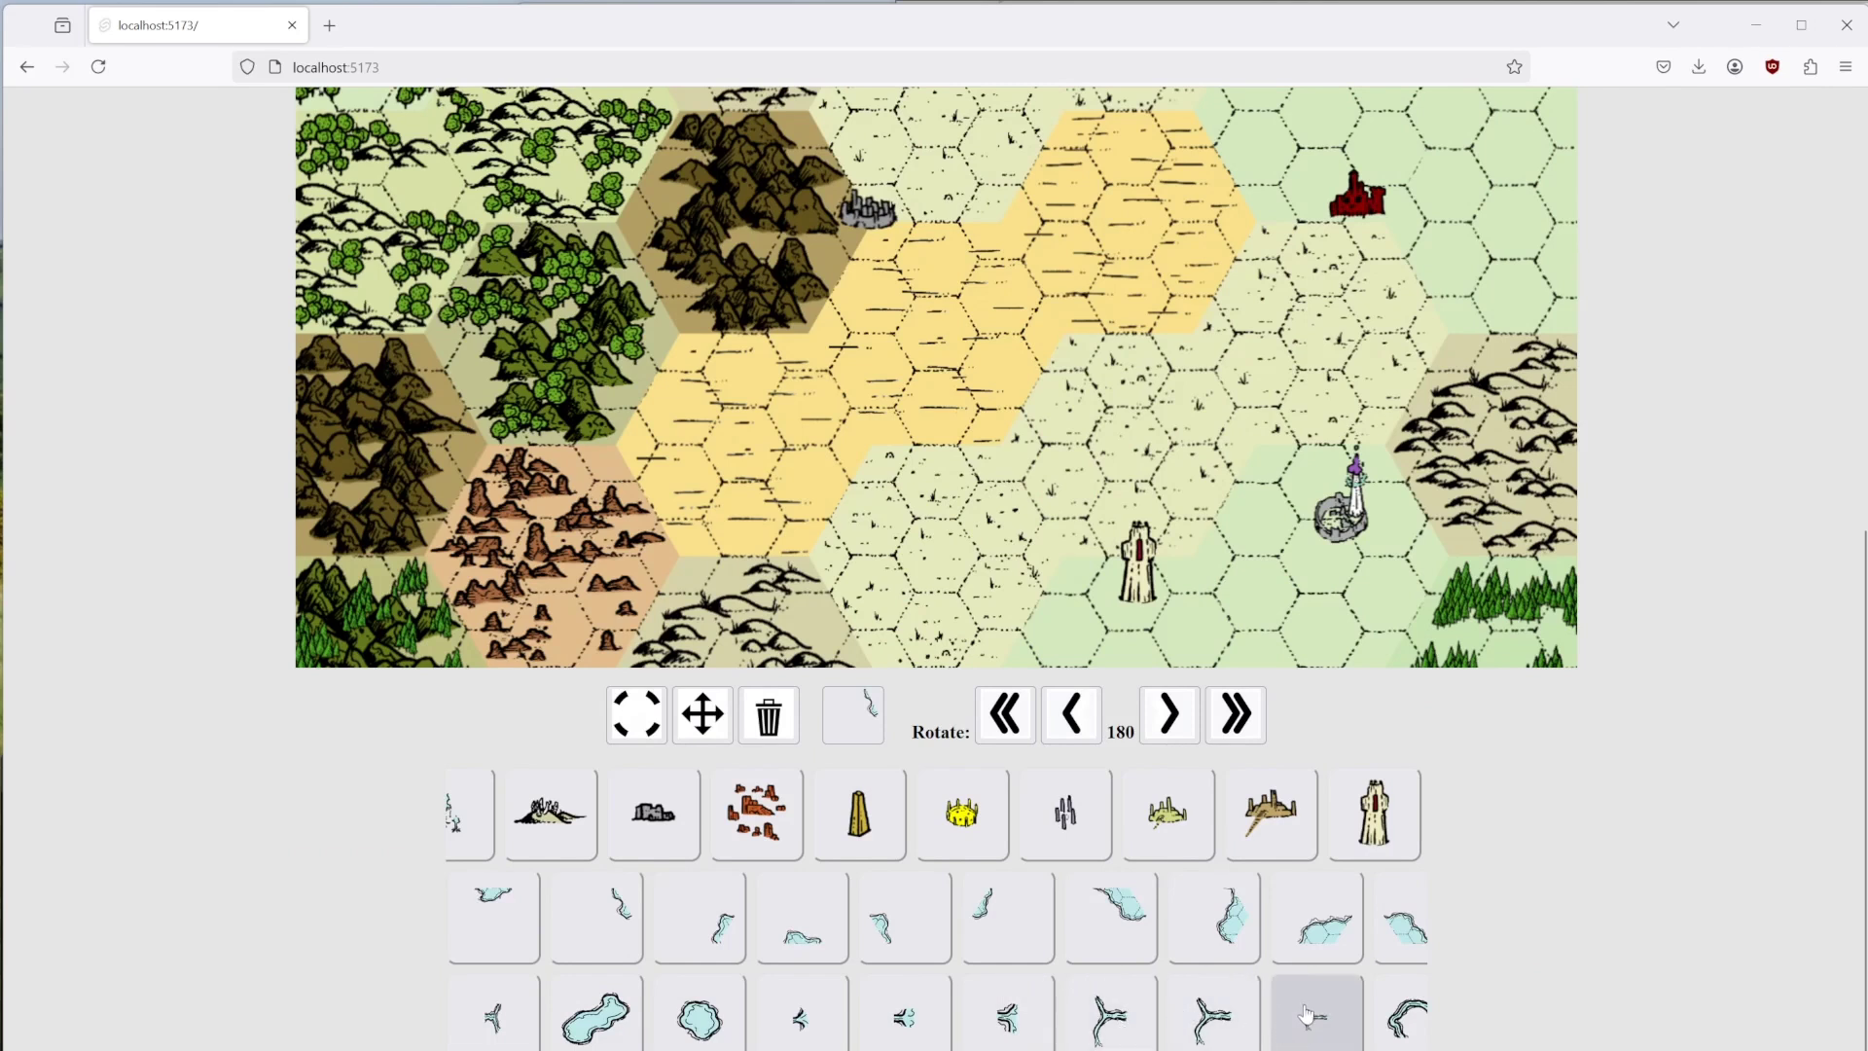
pyautogui.hscroll(5, 960, 973)
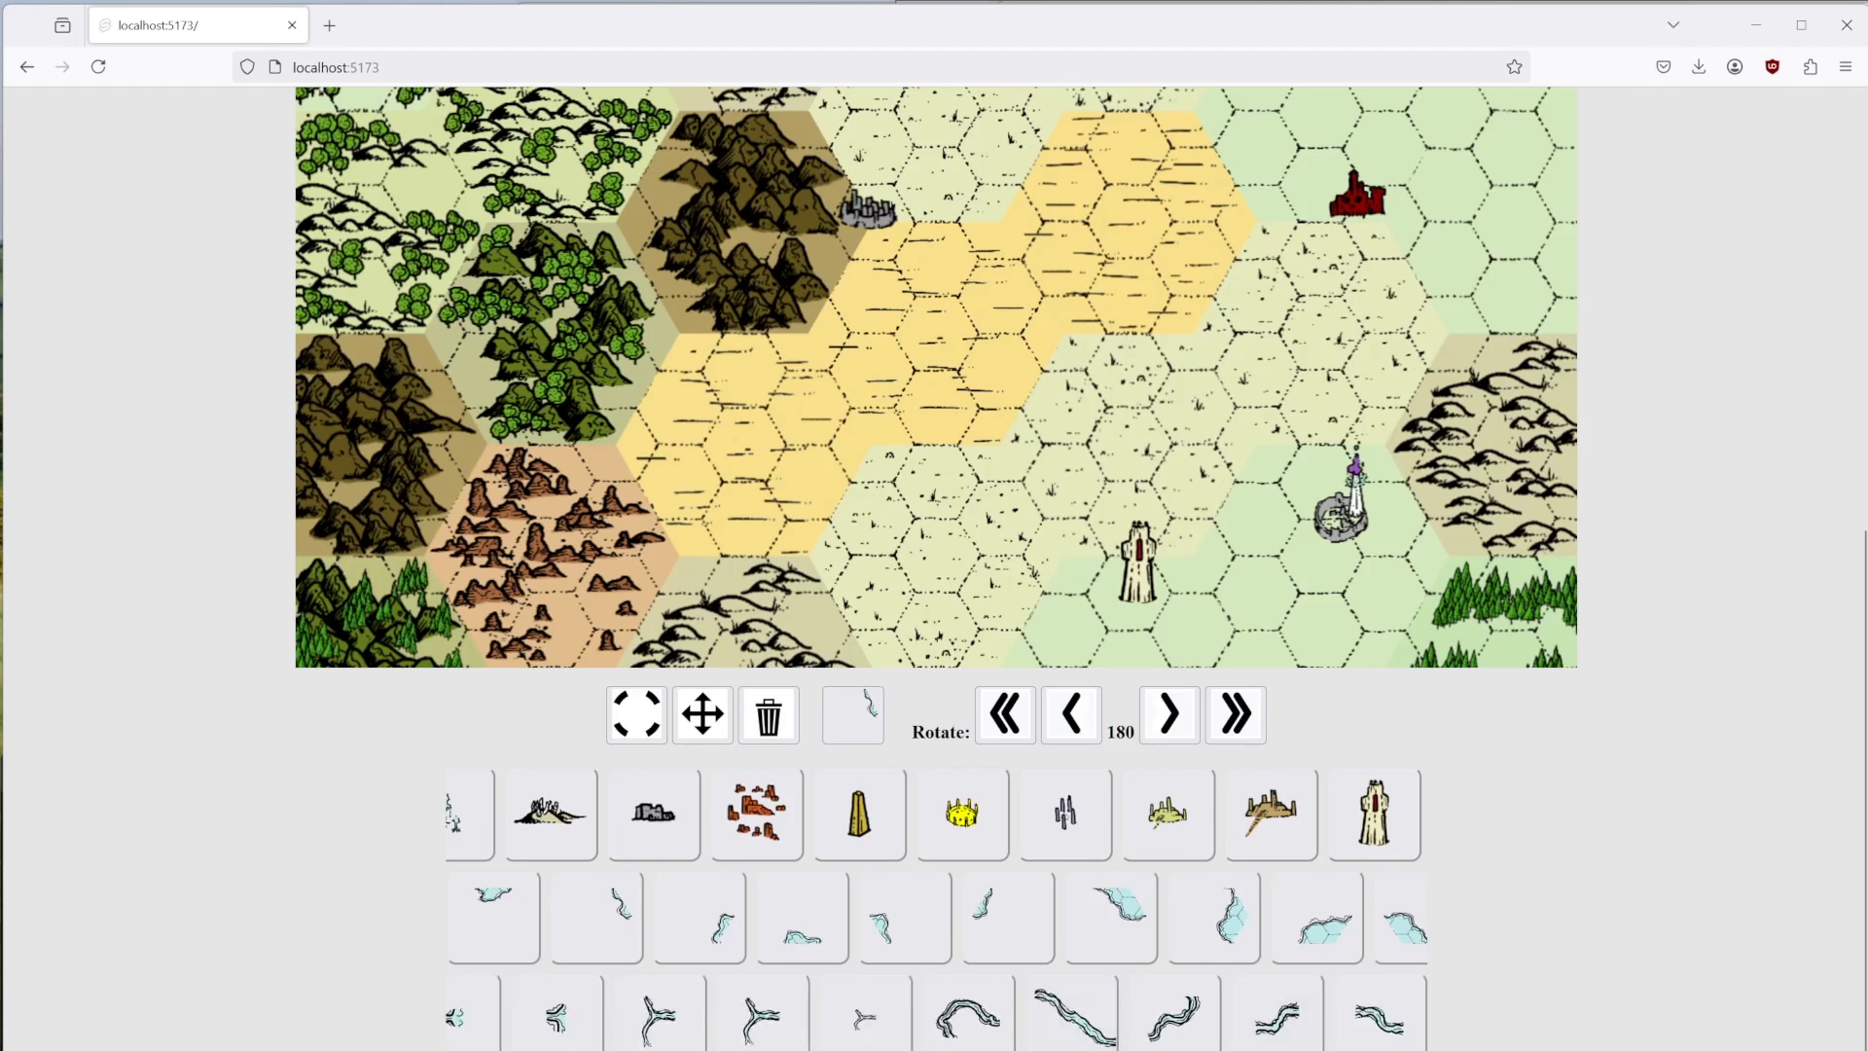
pyautogui.hscroll(-4, 908, 1030)
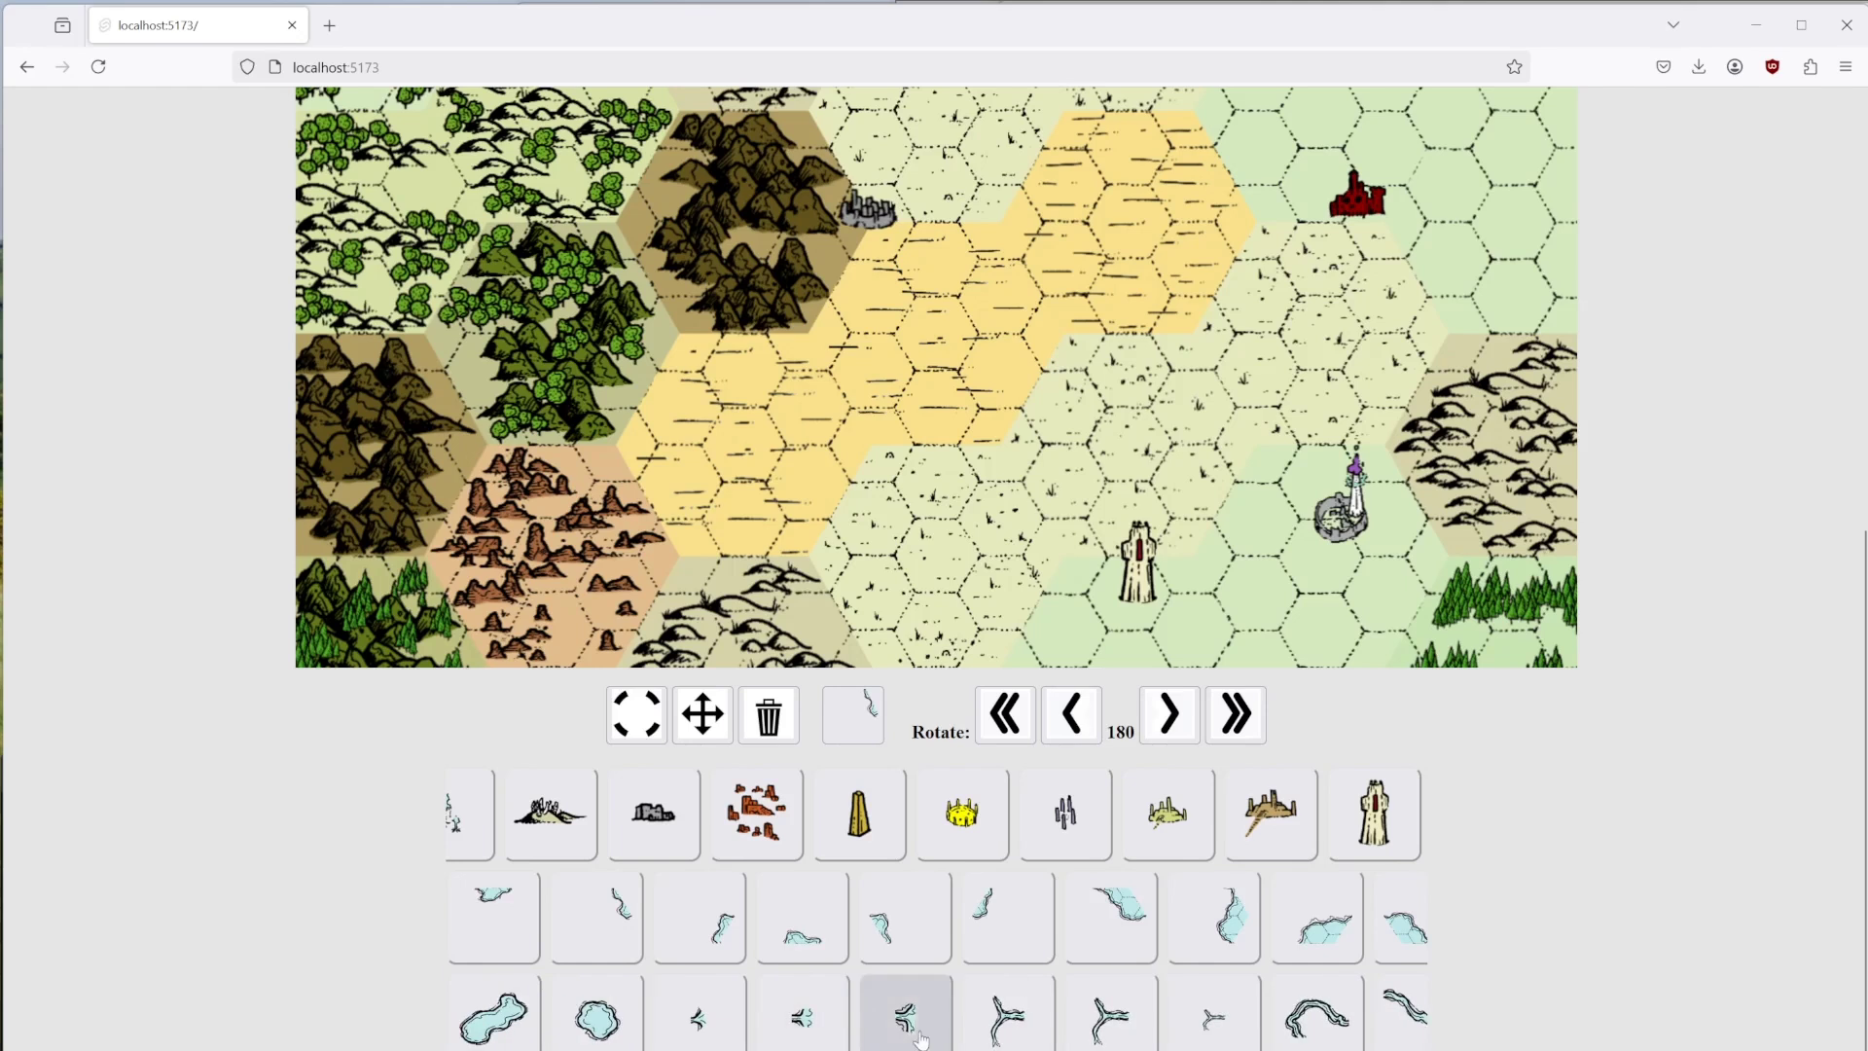
pyautogui.click(905, 1021)
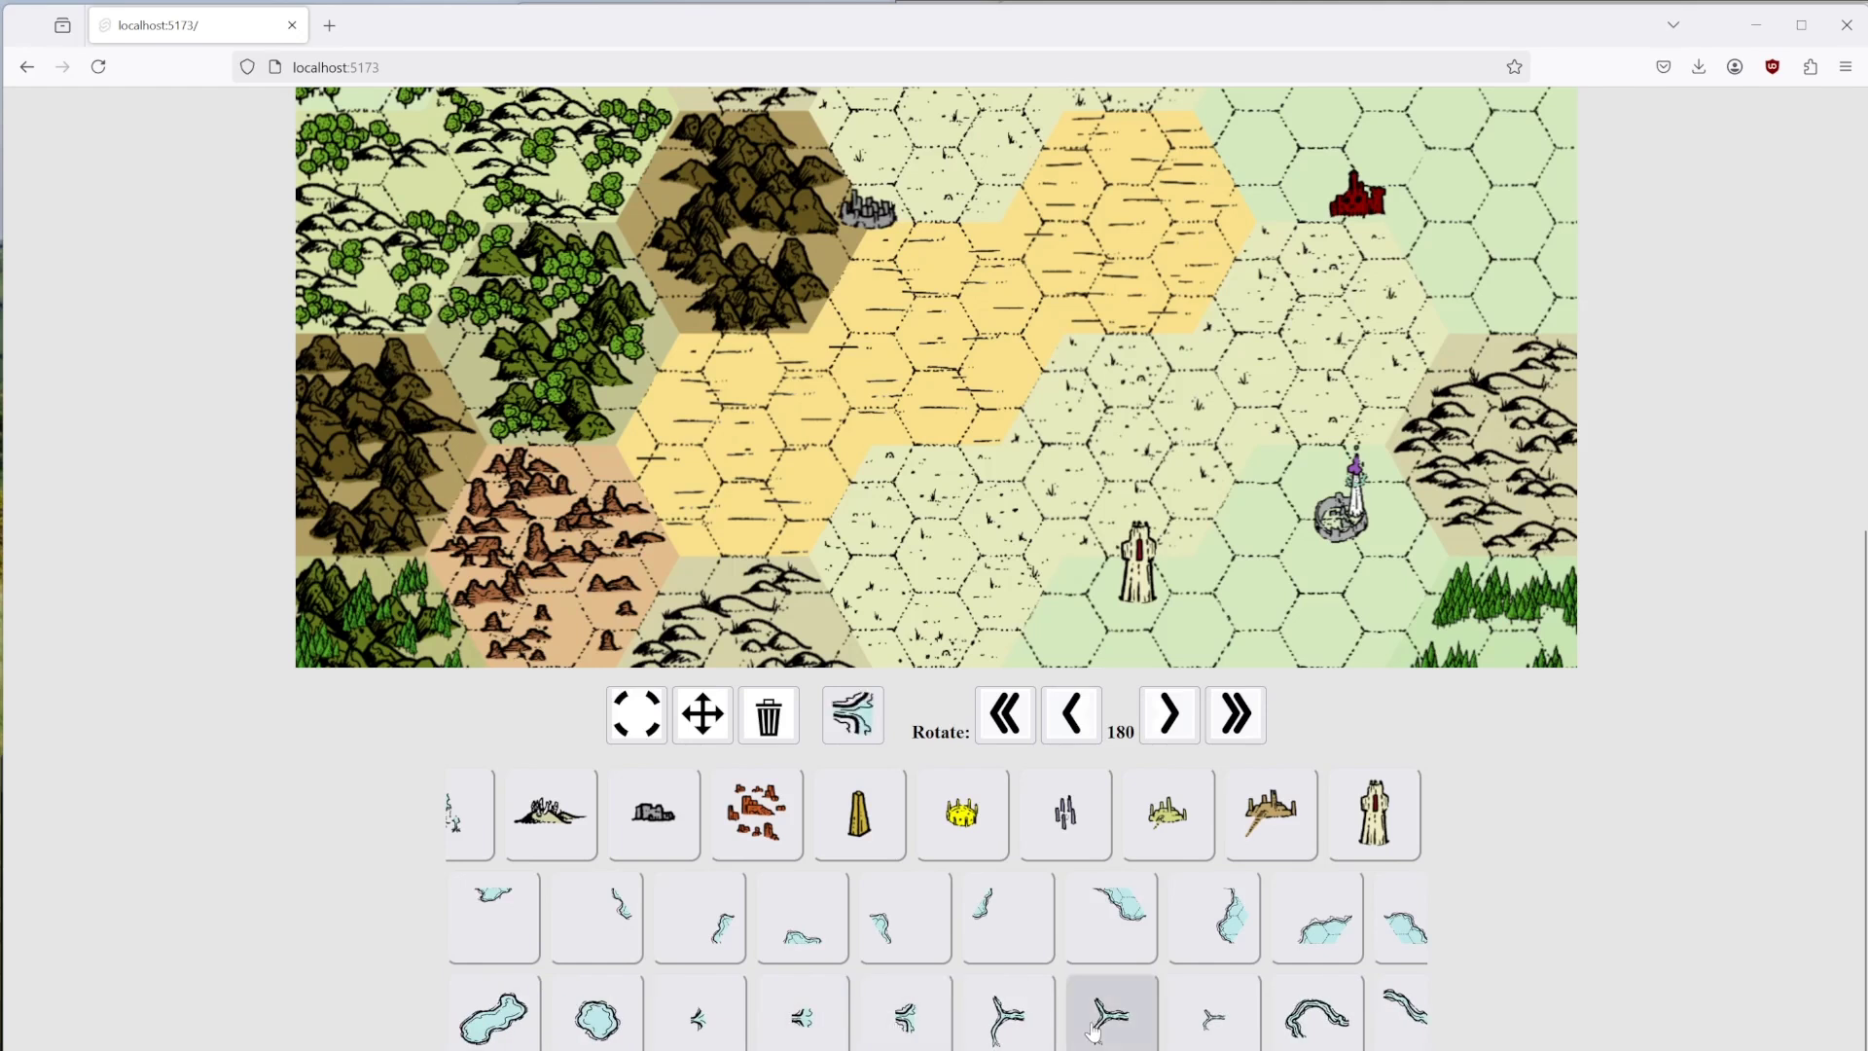
pyautogui.scroll(4, 1090, 1007)
pyautogui.scroll(1, 1086, 1005)
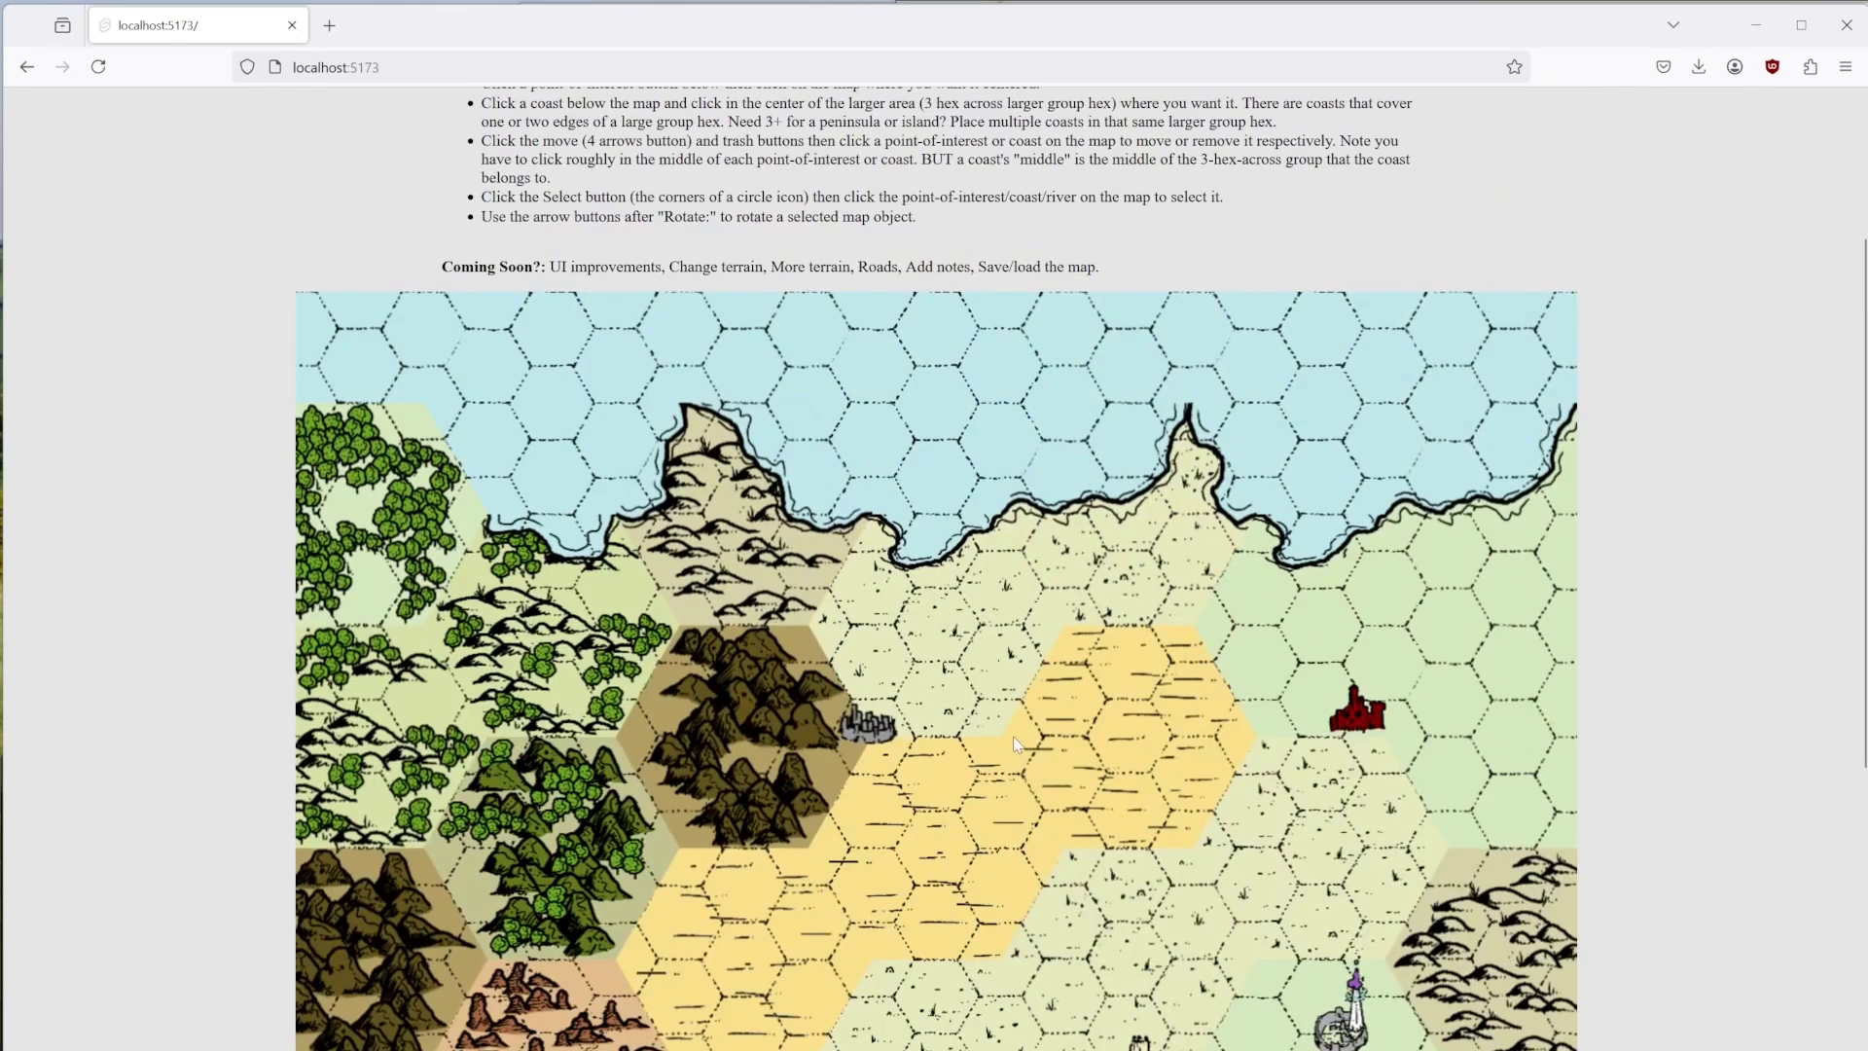
pyautogui.scroll(-4, 1067, 755)
pyautogui.scroll(4, 1100, 668)
pyautogui.click(1316, 592)
# Rotate the river mouth to 255 degrees and move it north to join the tip of the bay.
pyautogui.scroll(-4, 1030, 925)
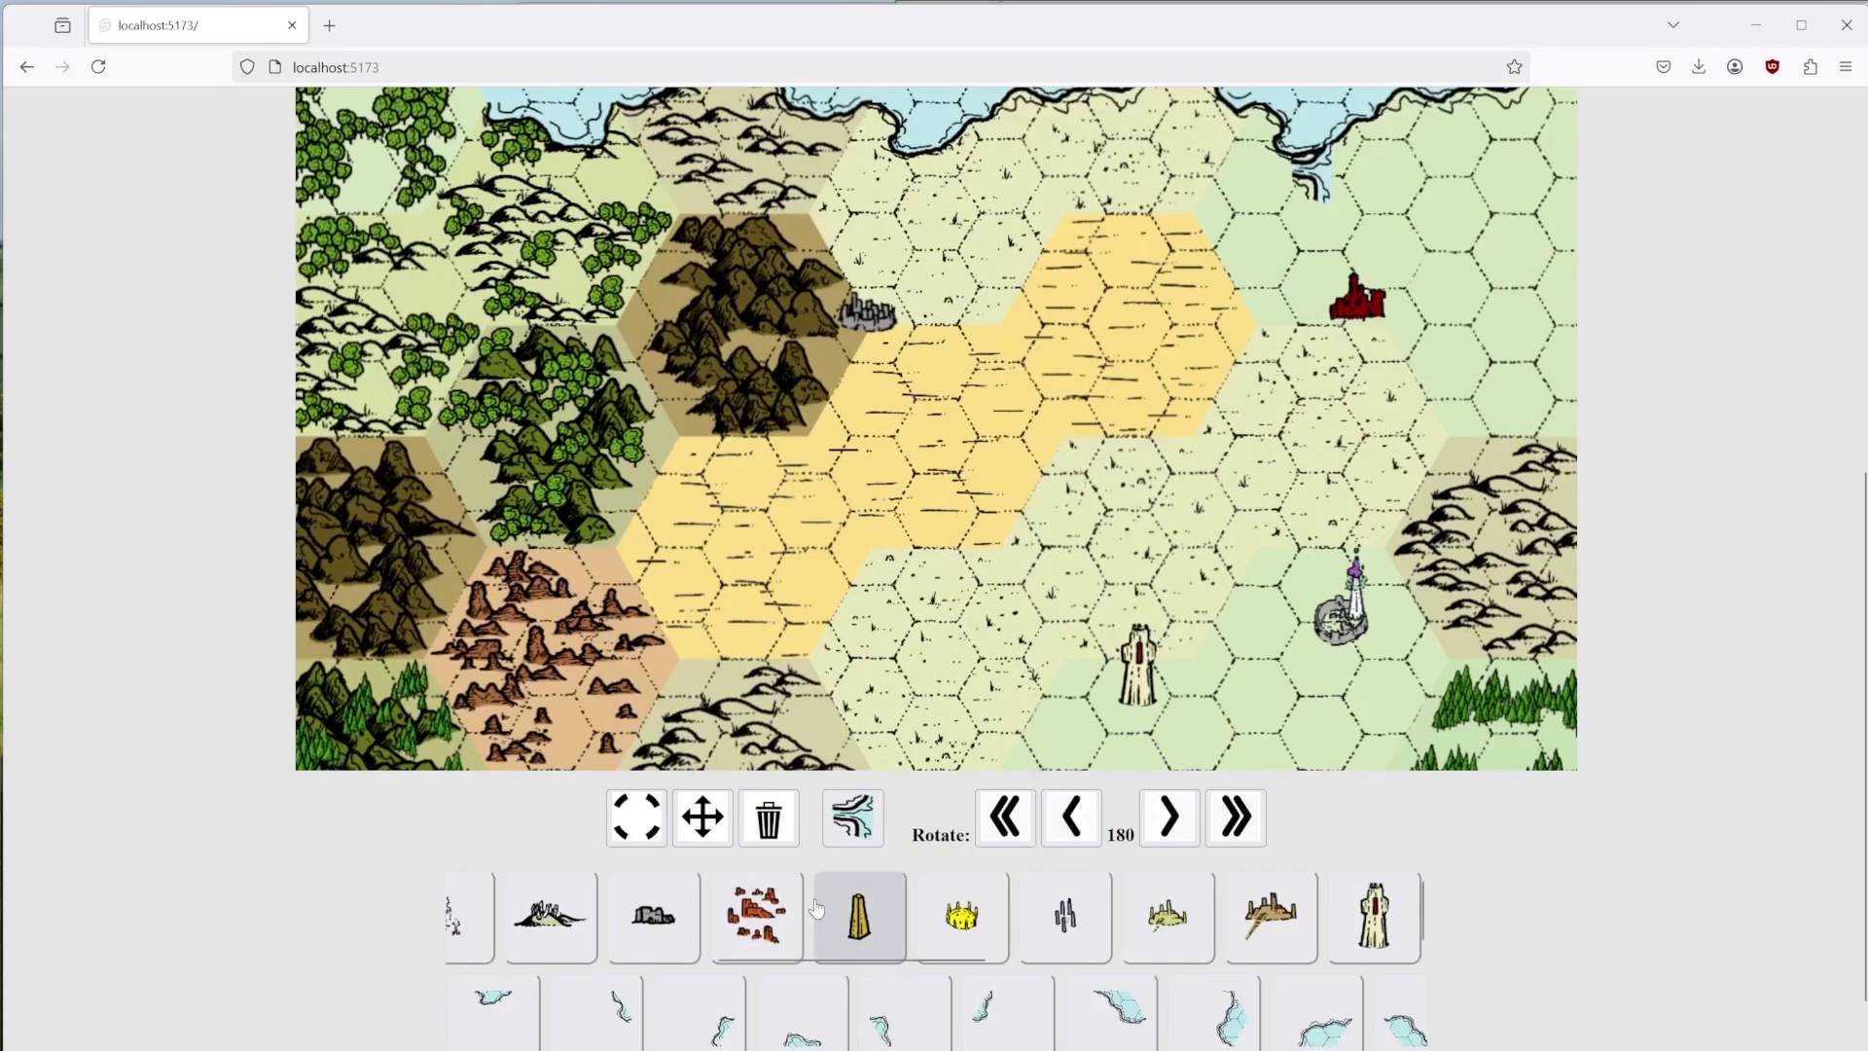
pyautogui.click(1321, 190)
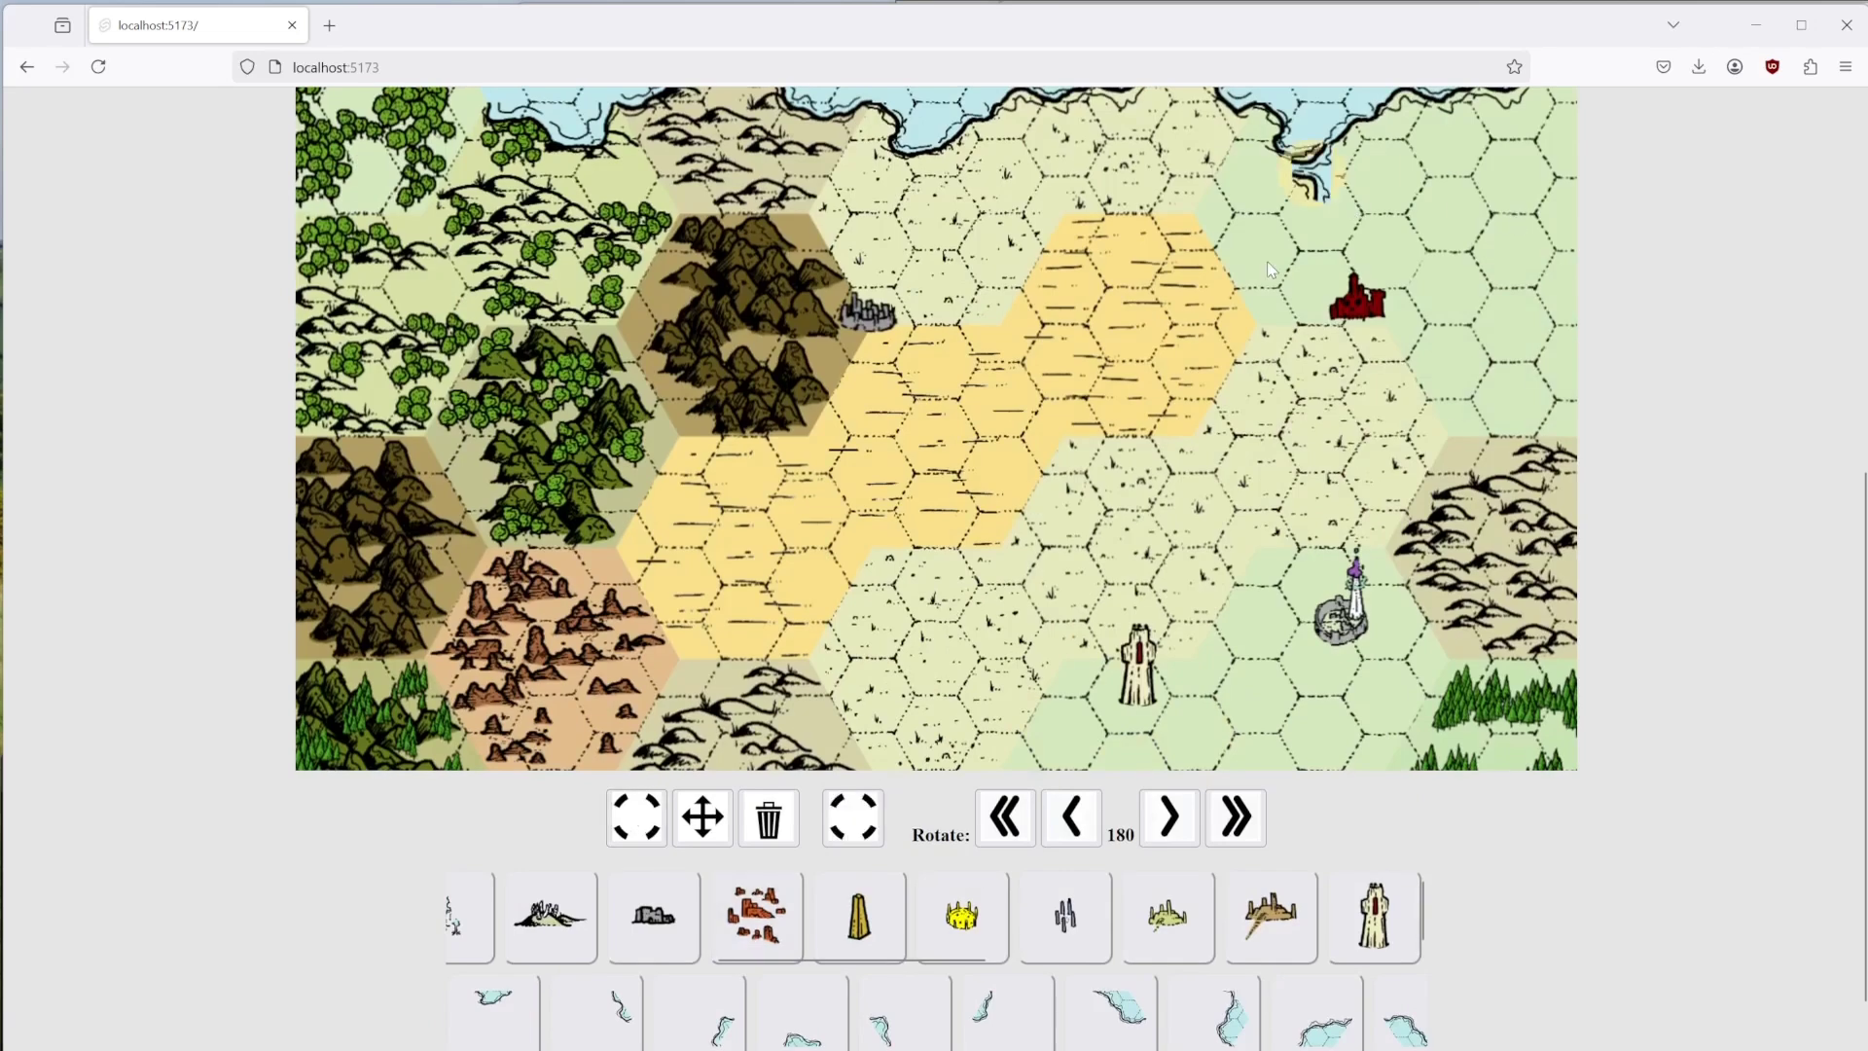
pyautogui.click(1008, 824)
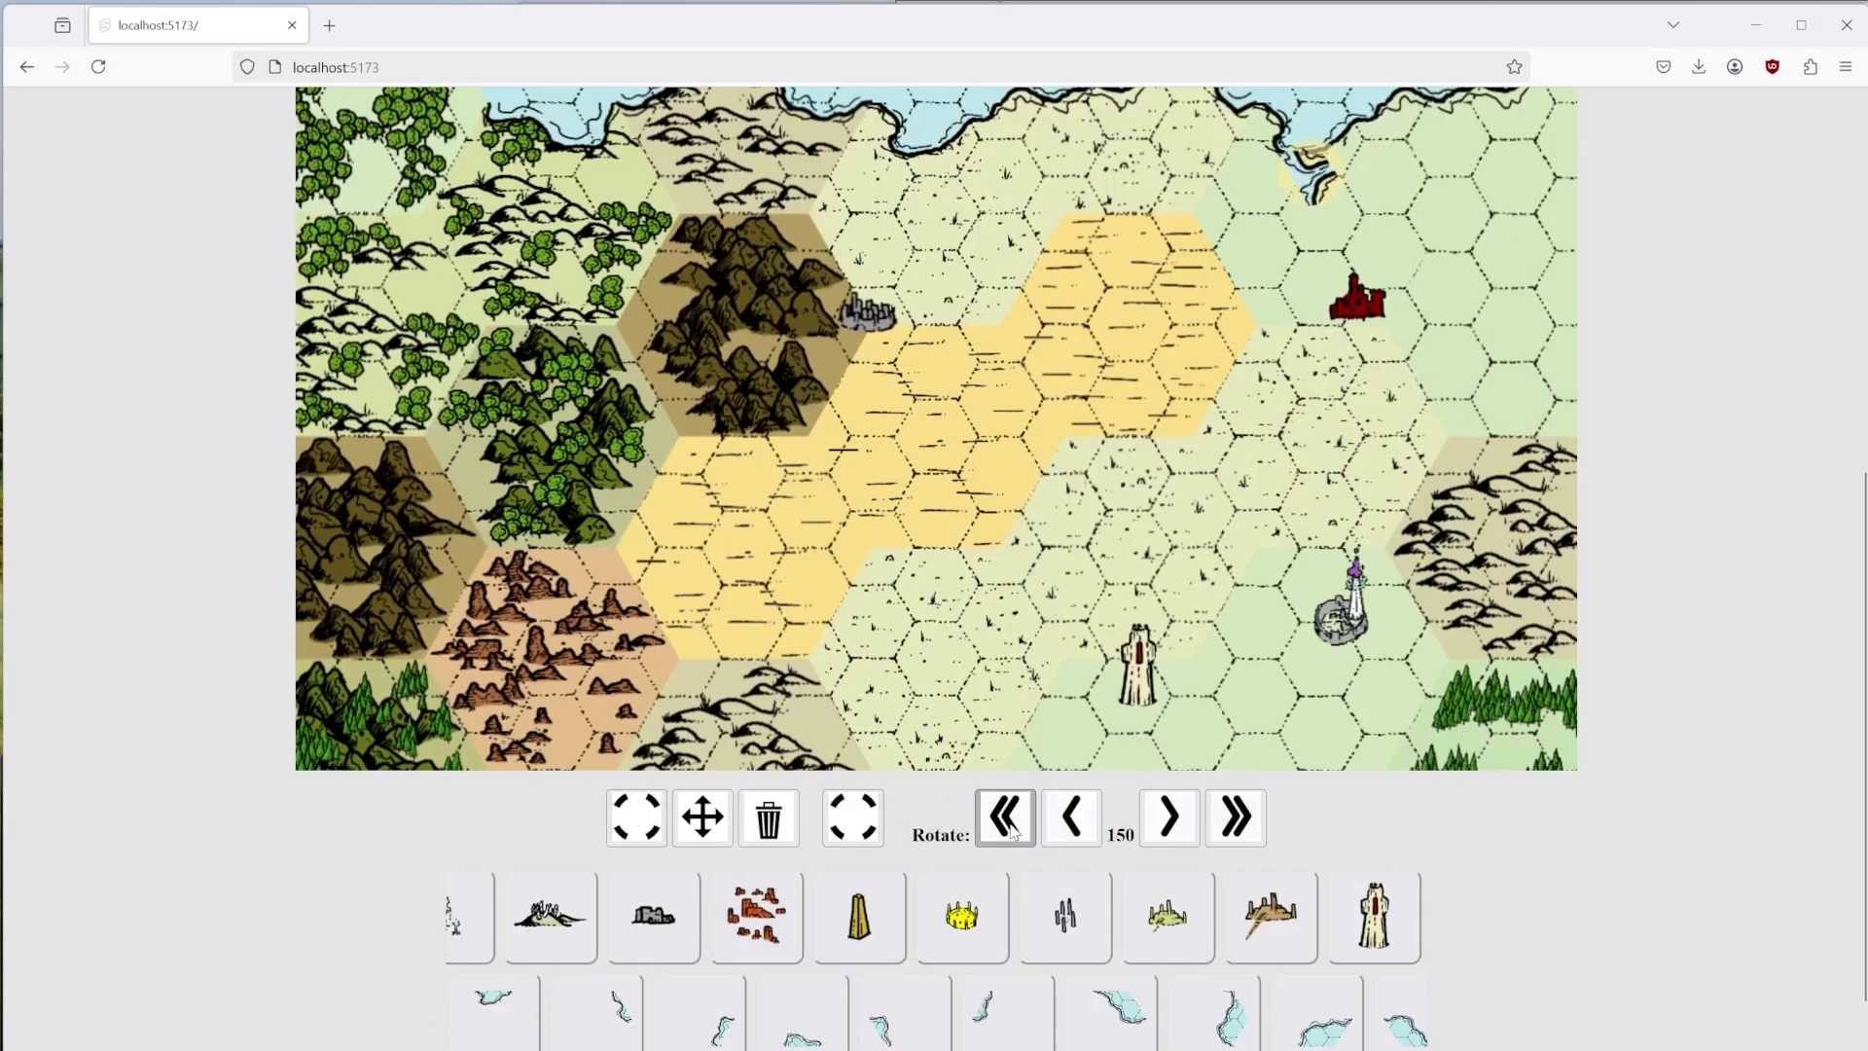
pyautogui.click(1239, 825)
pyautogui.click(1239, 825)
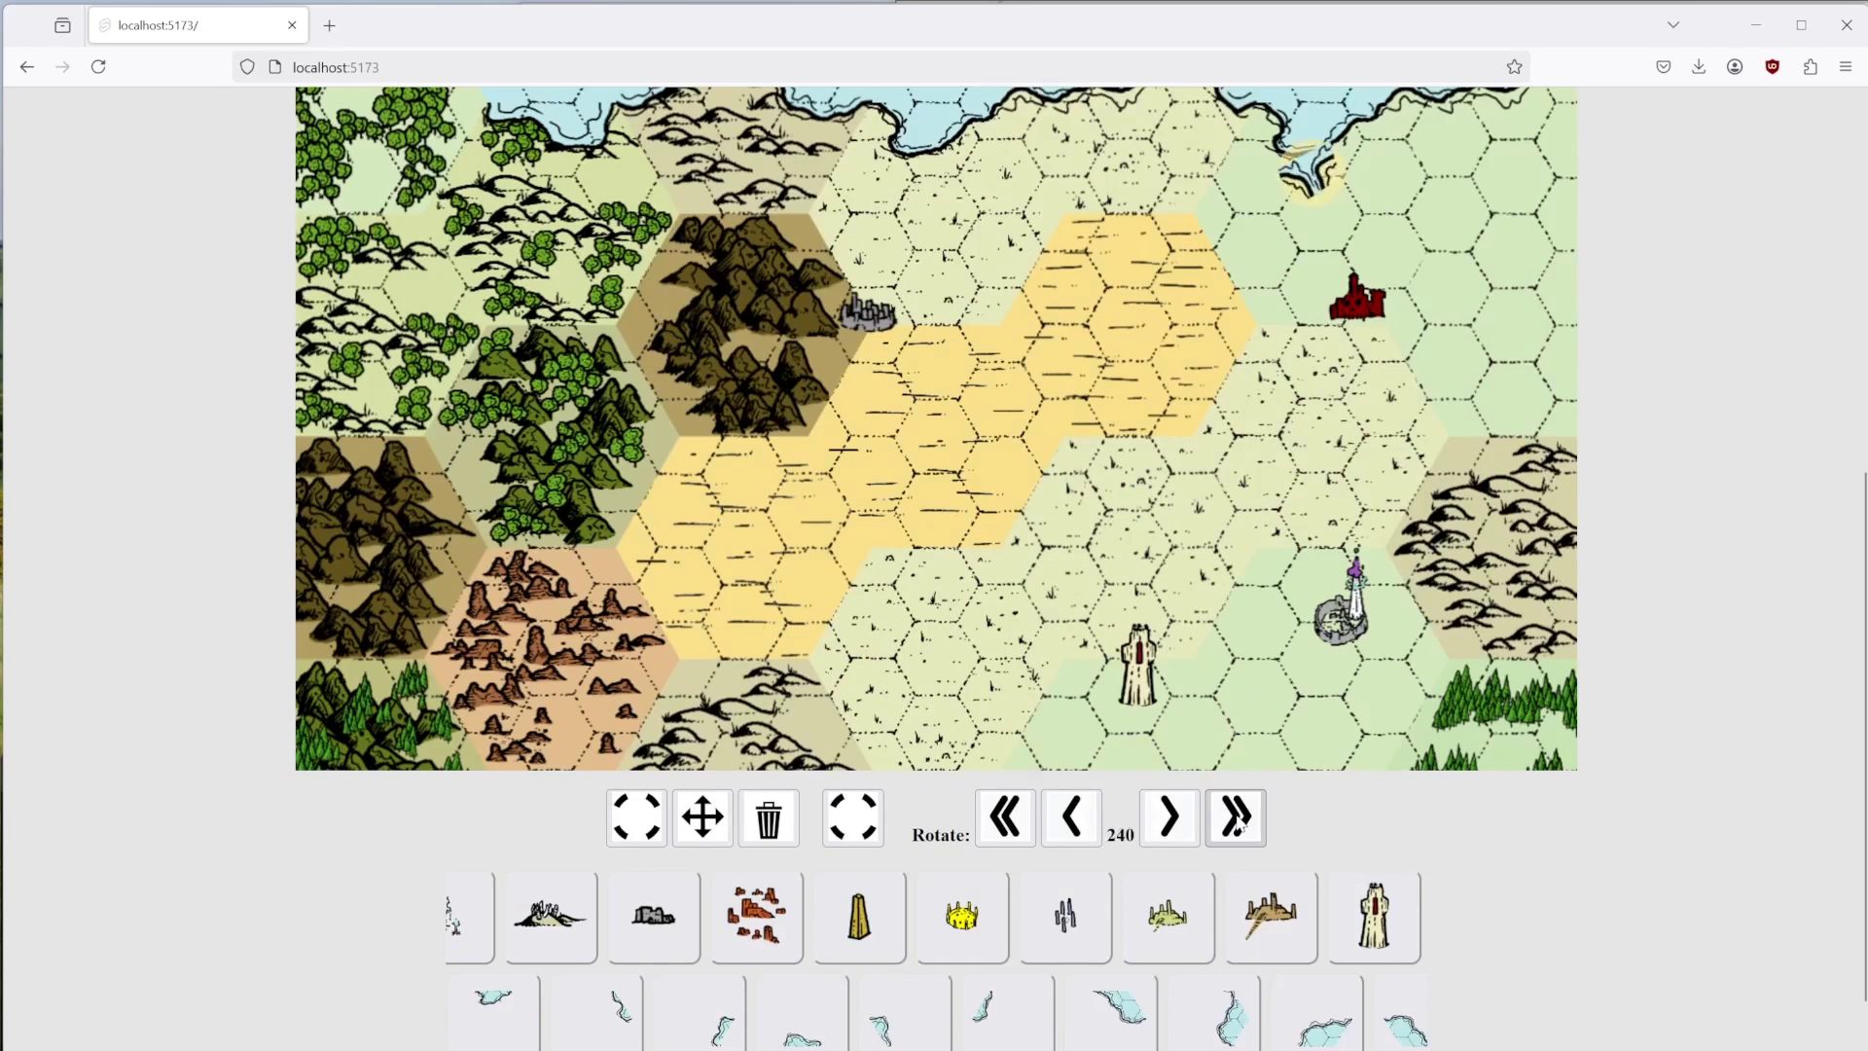
pyautogui.click(1239, 825)
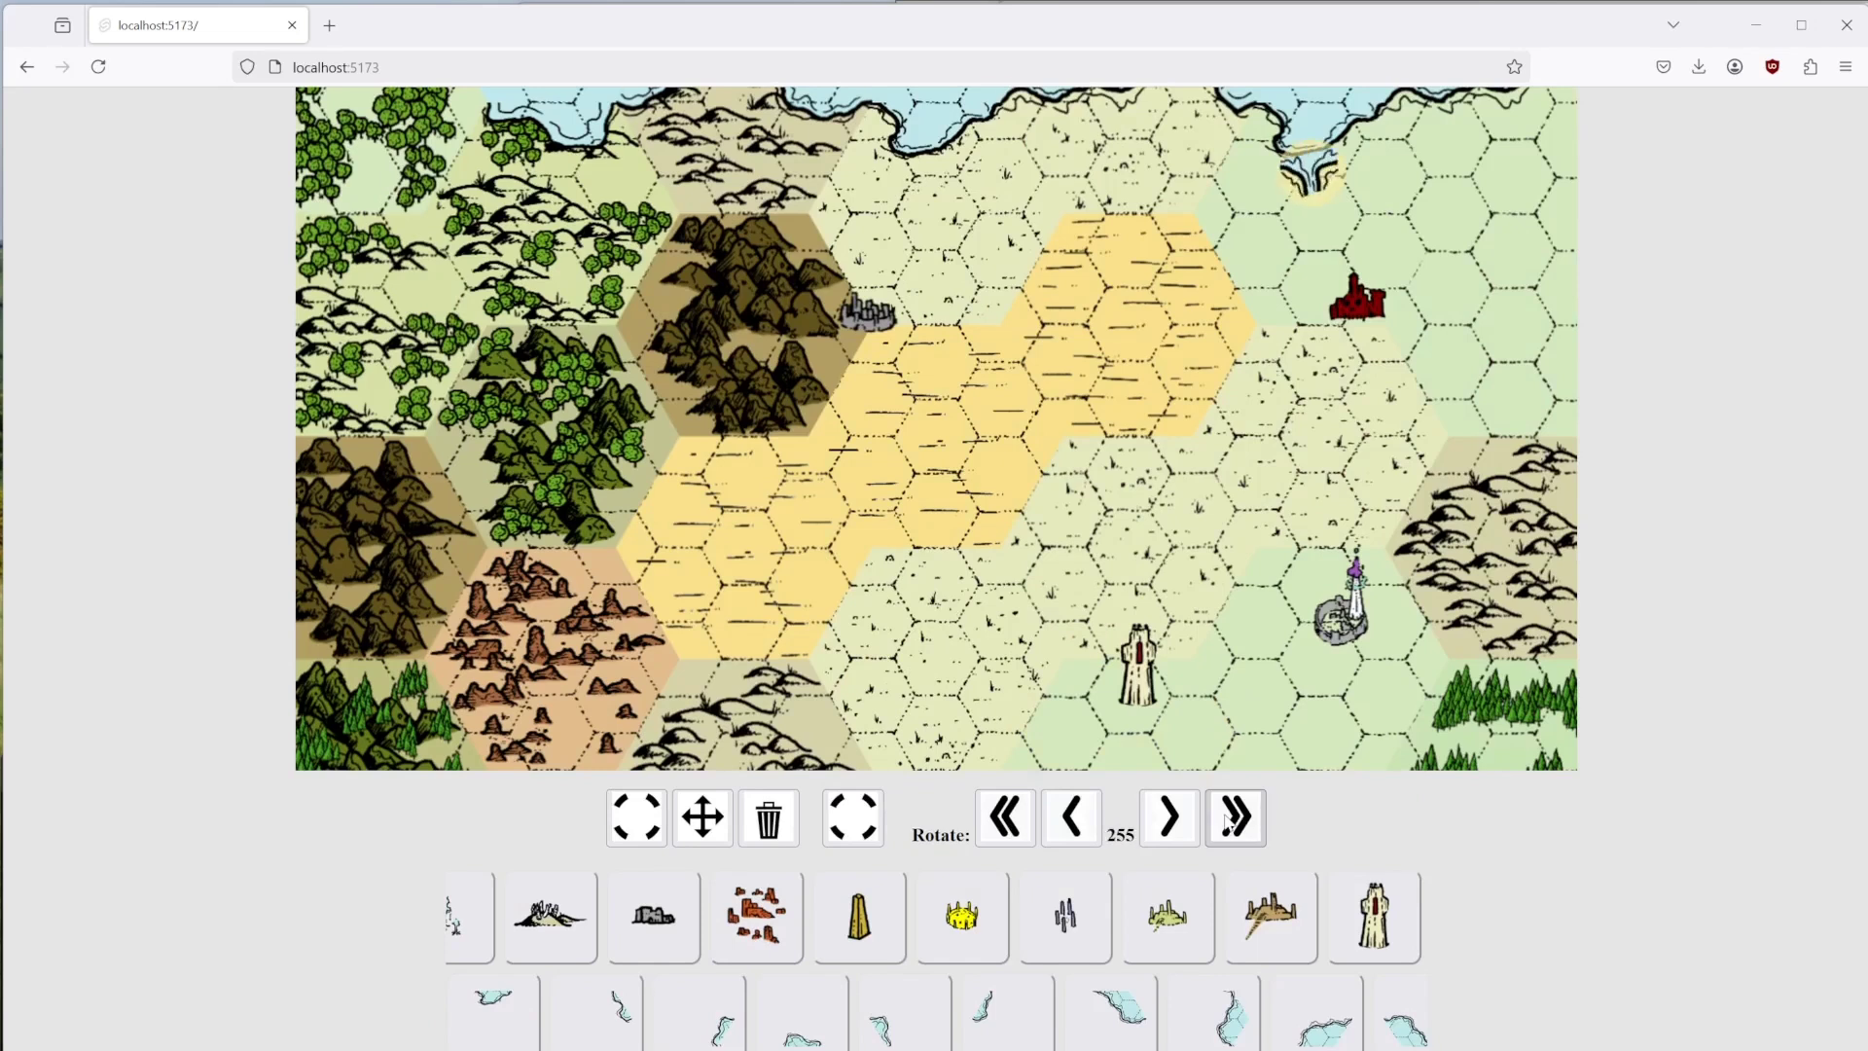
pyautogui.click(681, 832)
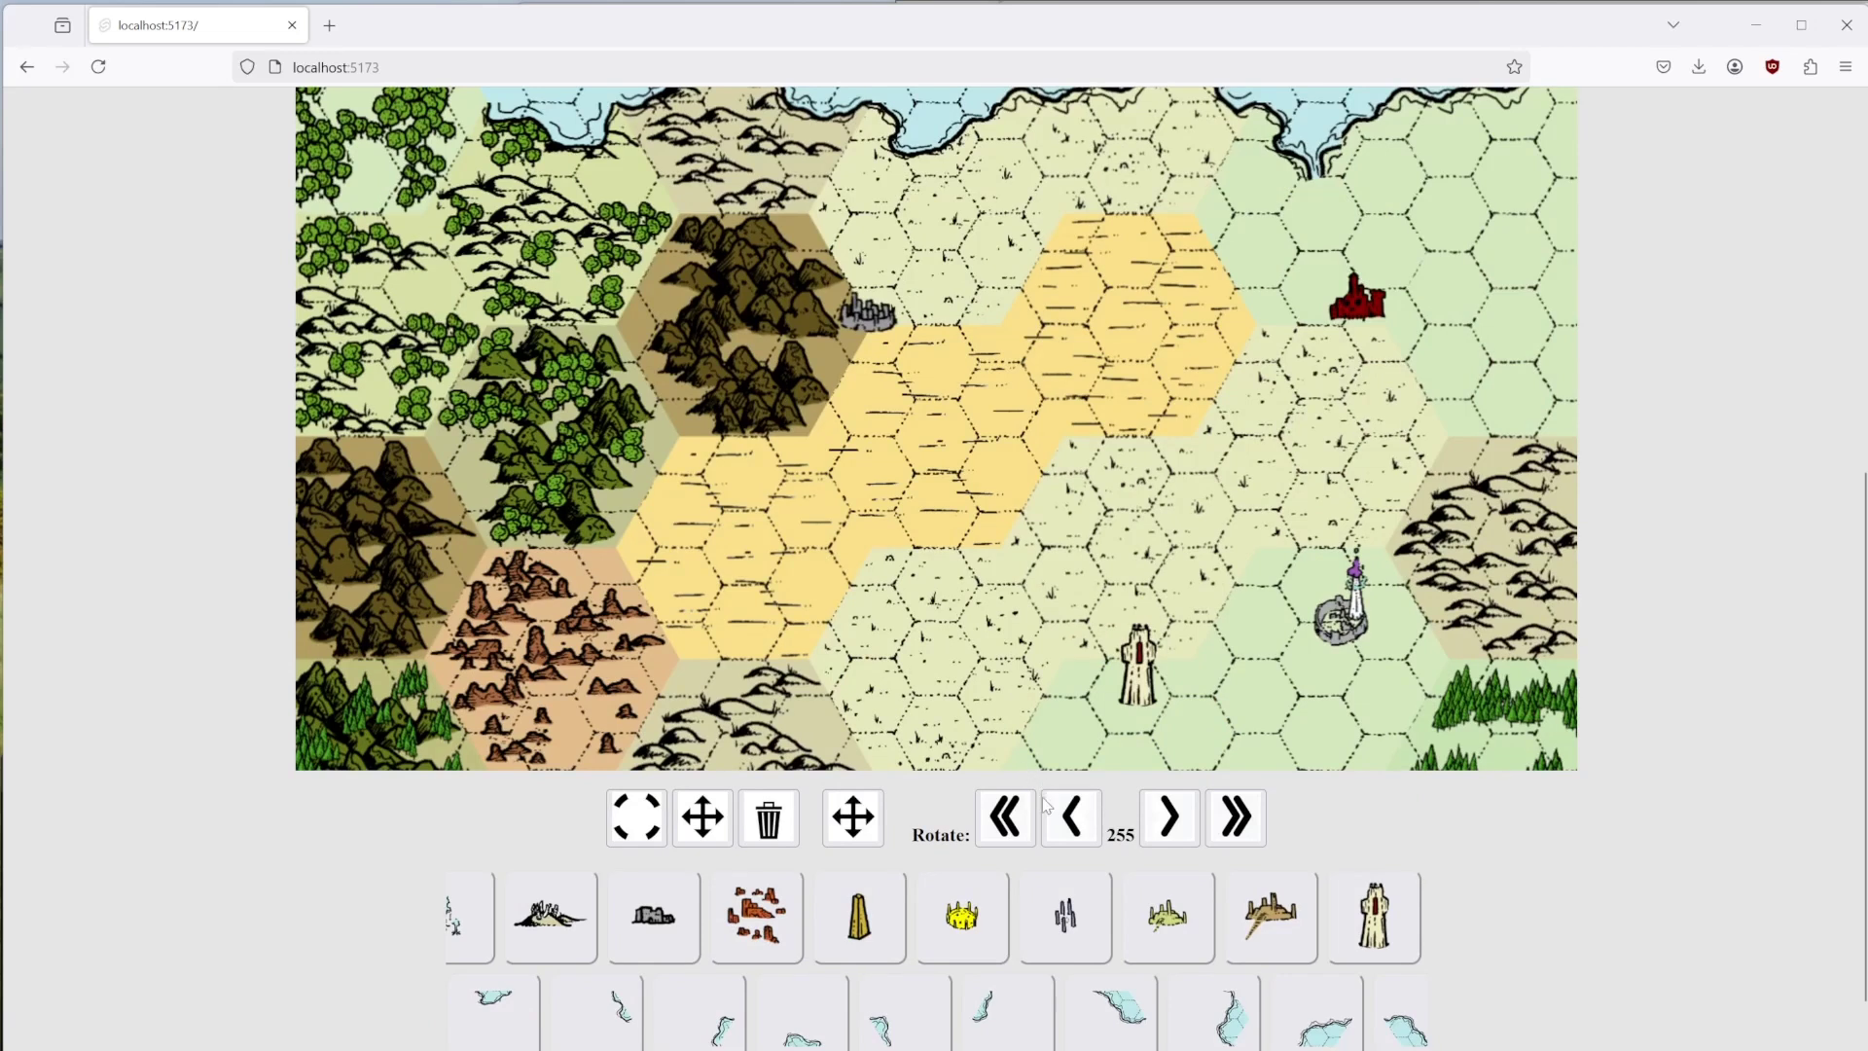
# Select the moved river mouth, fine-tune its rotation to 247 degrees, and deselect it.
pyautogui.click(648, 810)
pyautogui.click(1078, 833)
pyautogui.click(1078, 833)
pyautogui.click(1078, 833)
pyautogui.click(1078, 833)
pyautogui.click(1078, 833)
pyautogui.click(1078, 833)
pyautogui.click(1078, 833)
pyautogui.click(1078, 833)
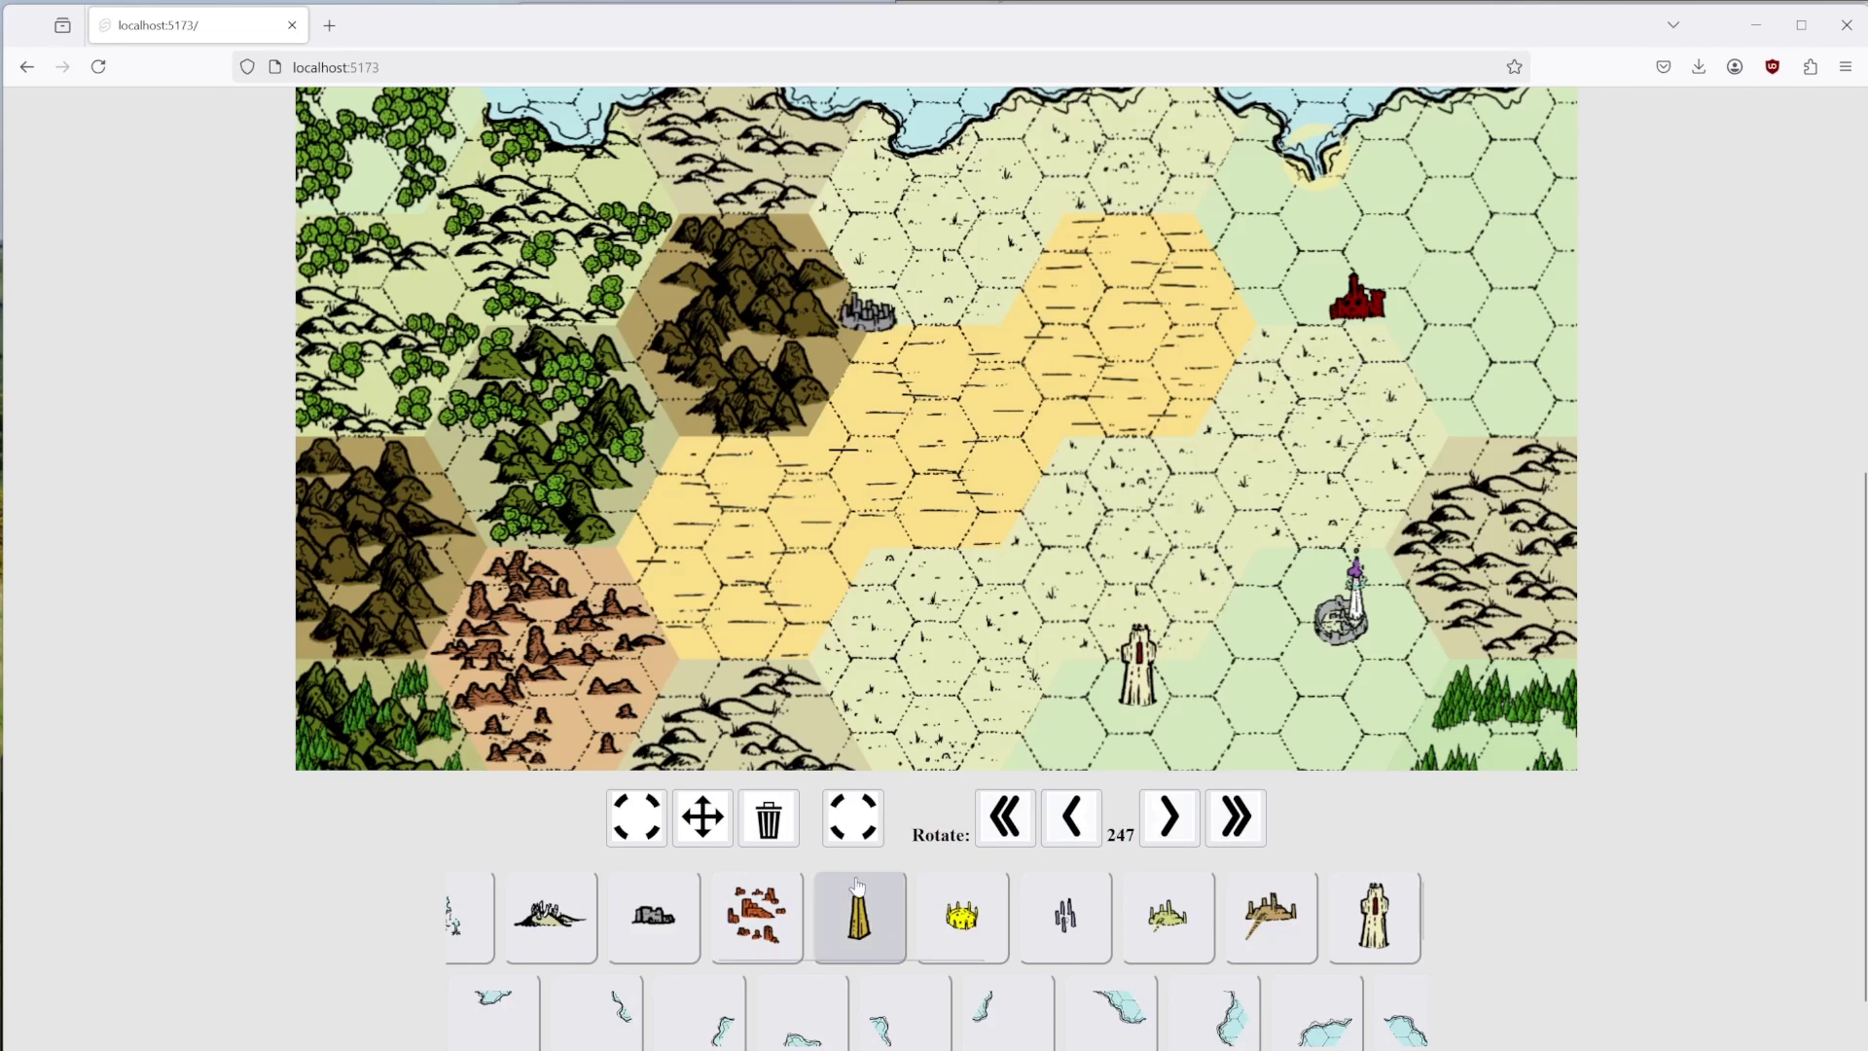
pyautogui.click(646, 822)
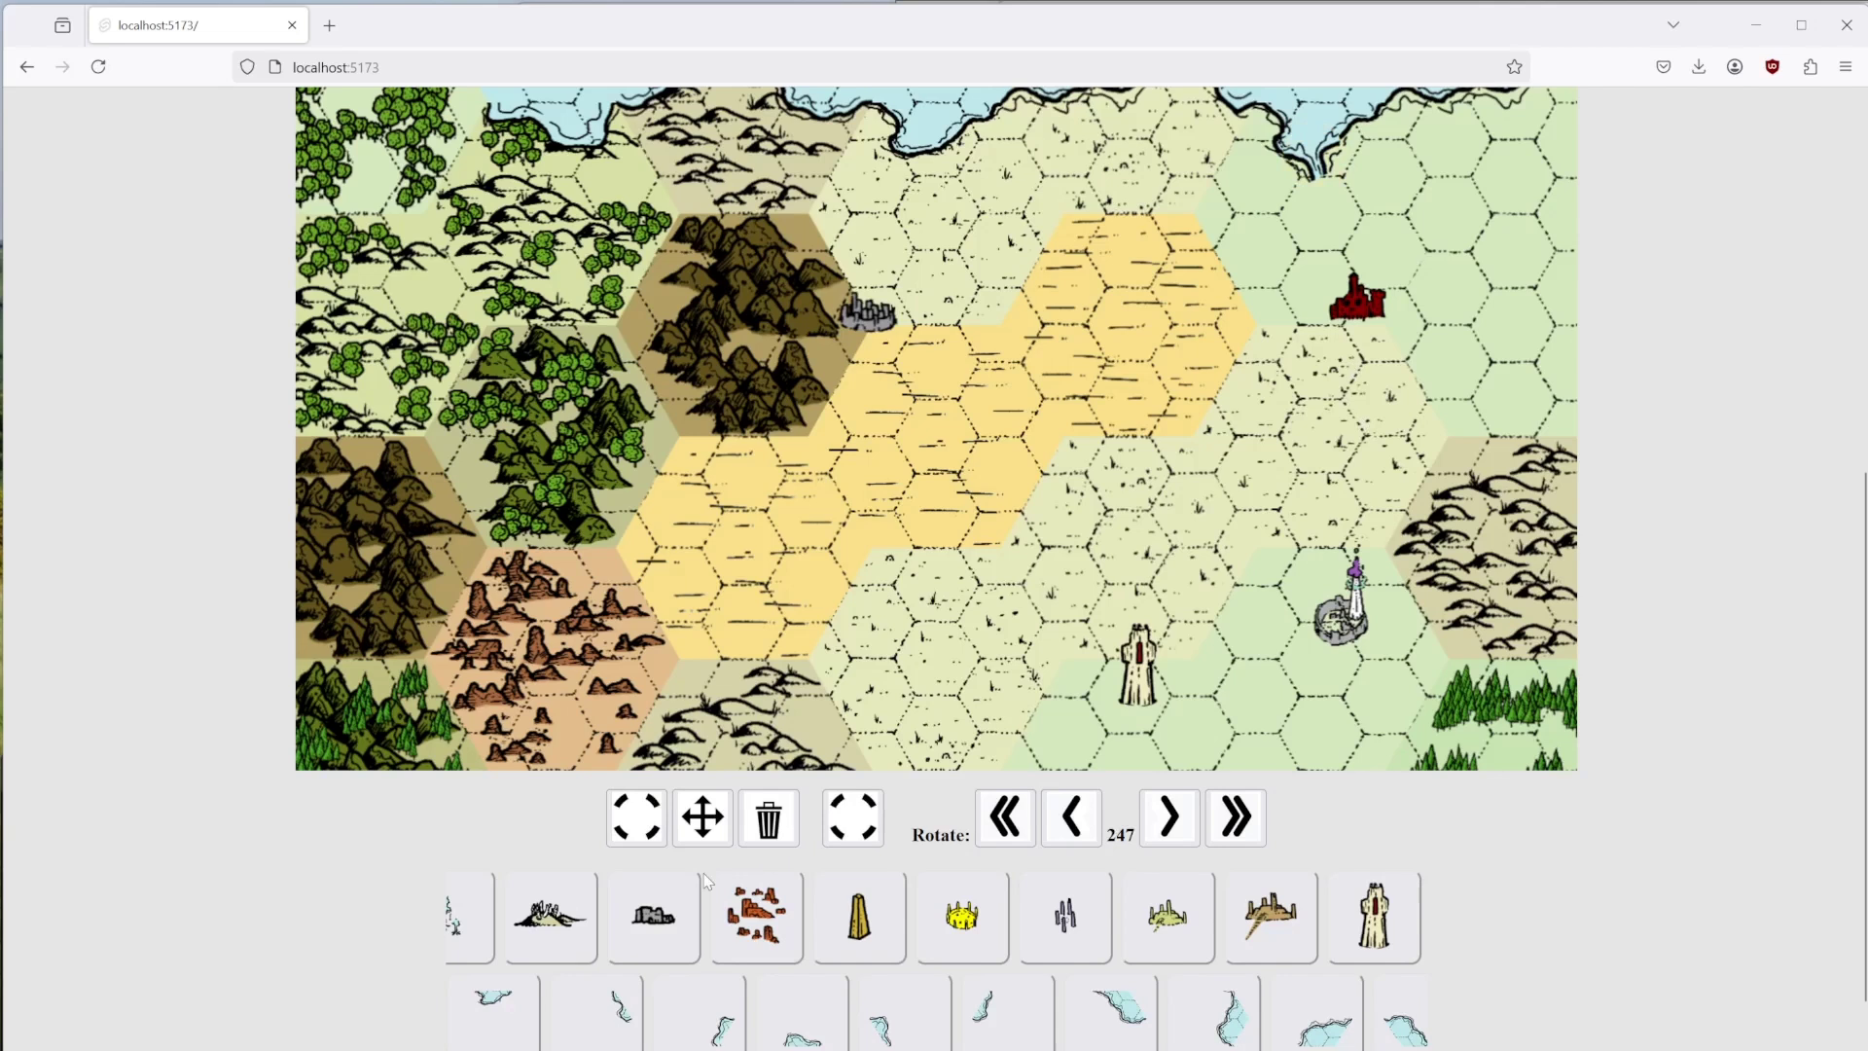
# Place the long, nearly straight river piece on the green hexes south of the river mouth, beside the red castle.
pyautogui.scroll(-1, 1493, 909)
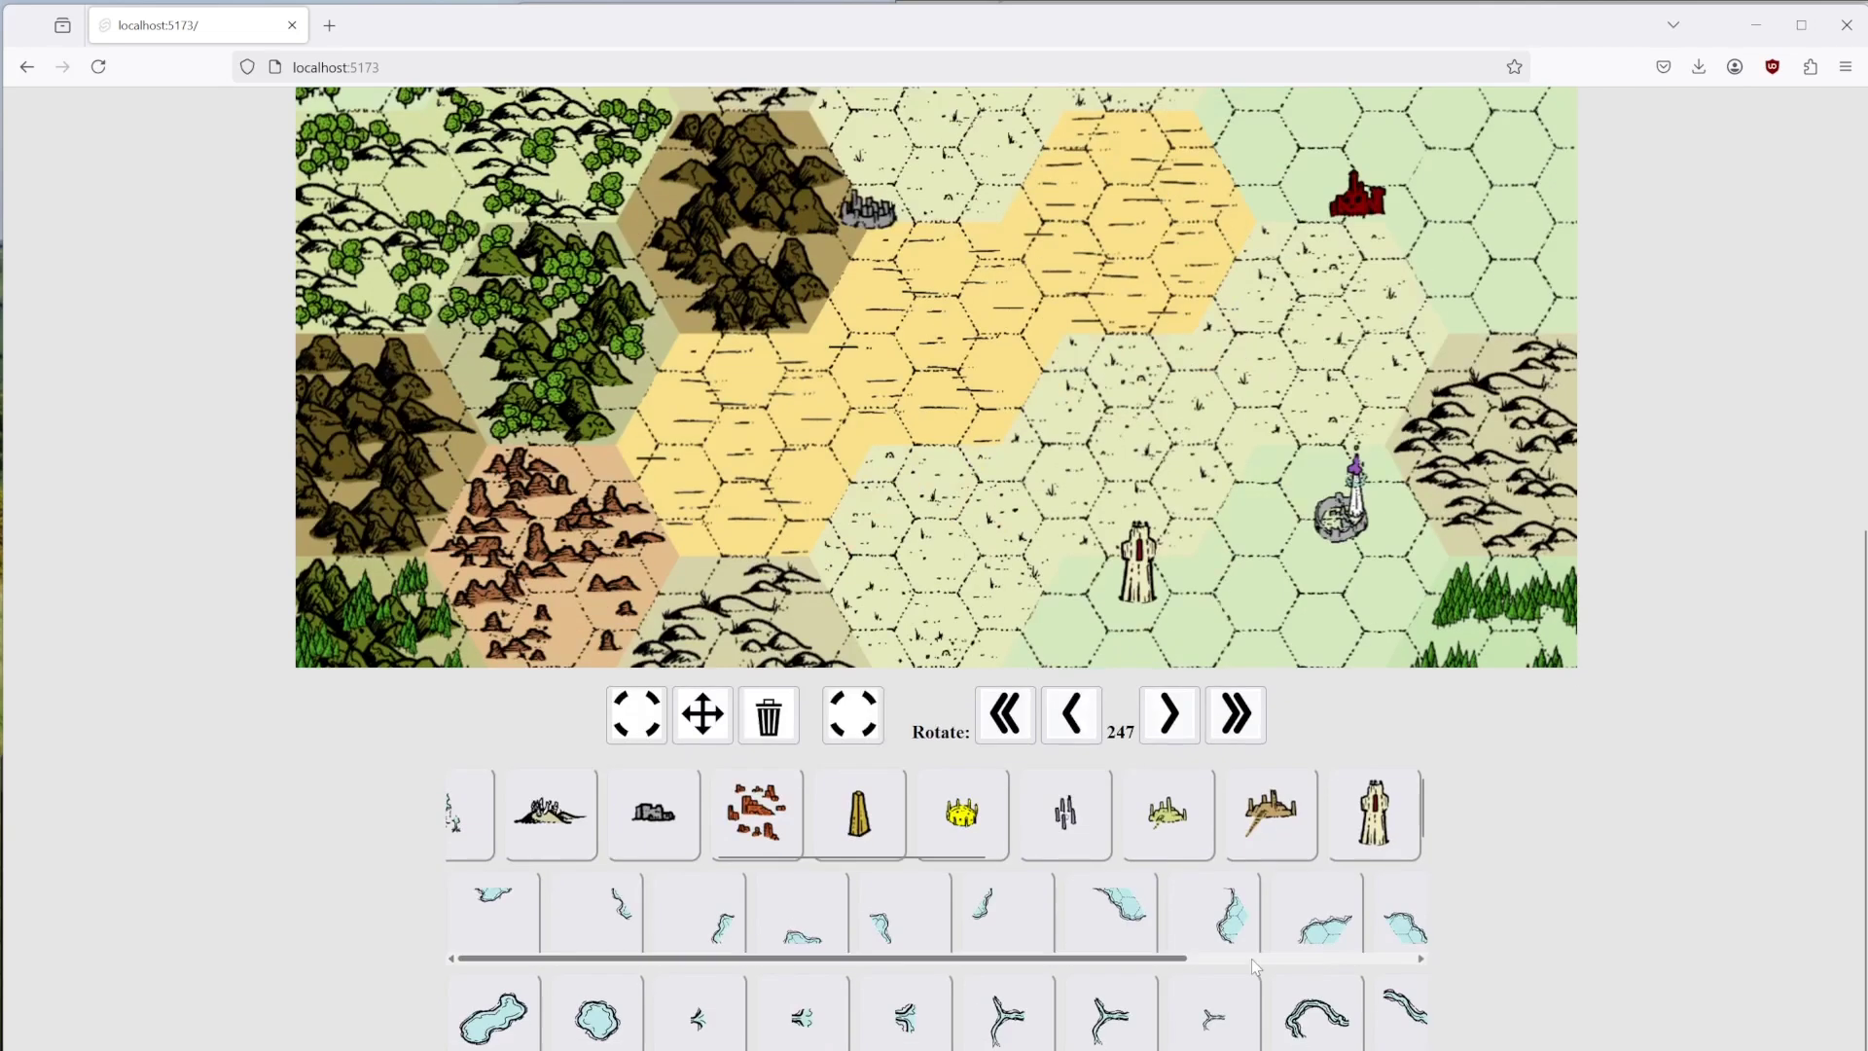
pyautogui.click(1294, 1020)
pyautogui.hscroll(2, 1213, 1017)
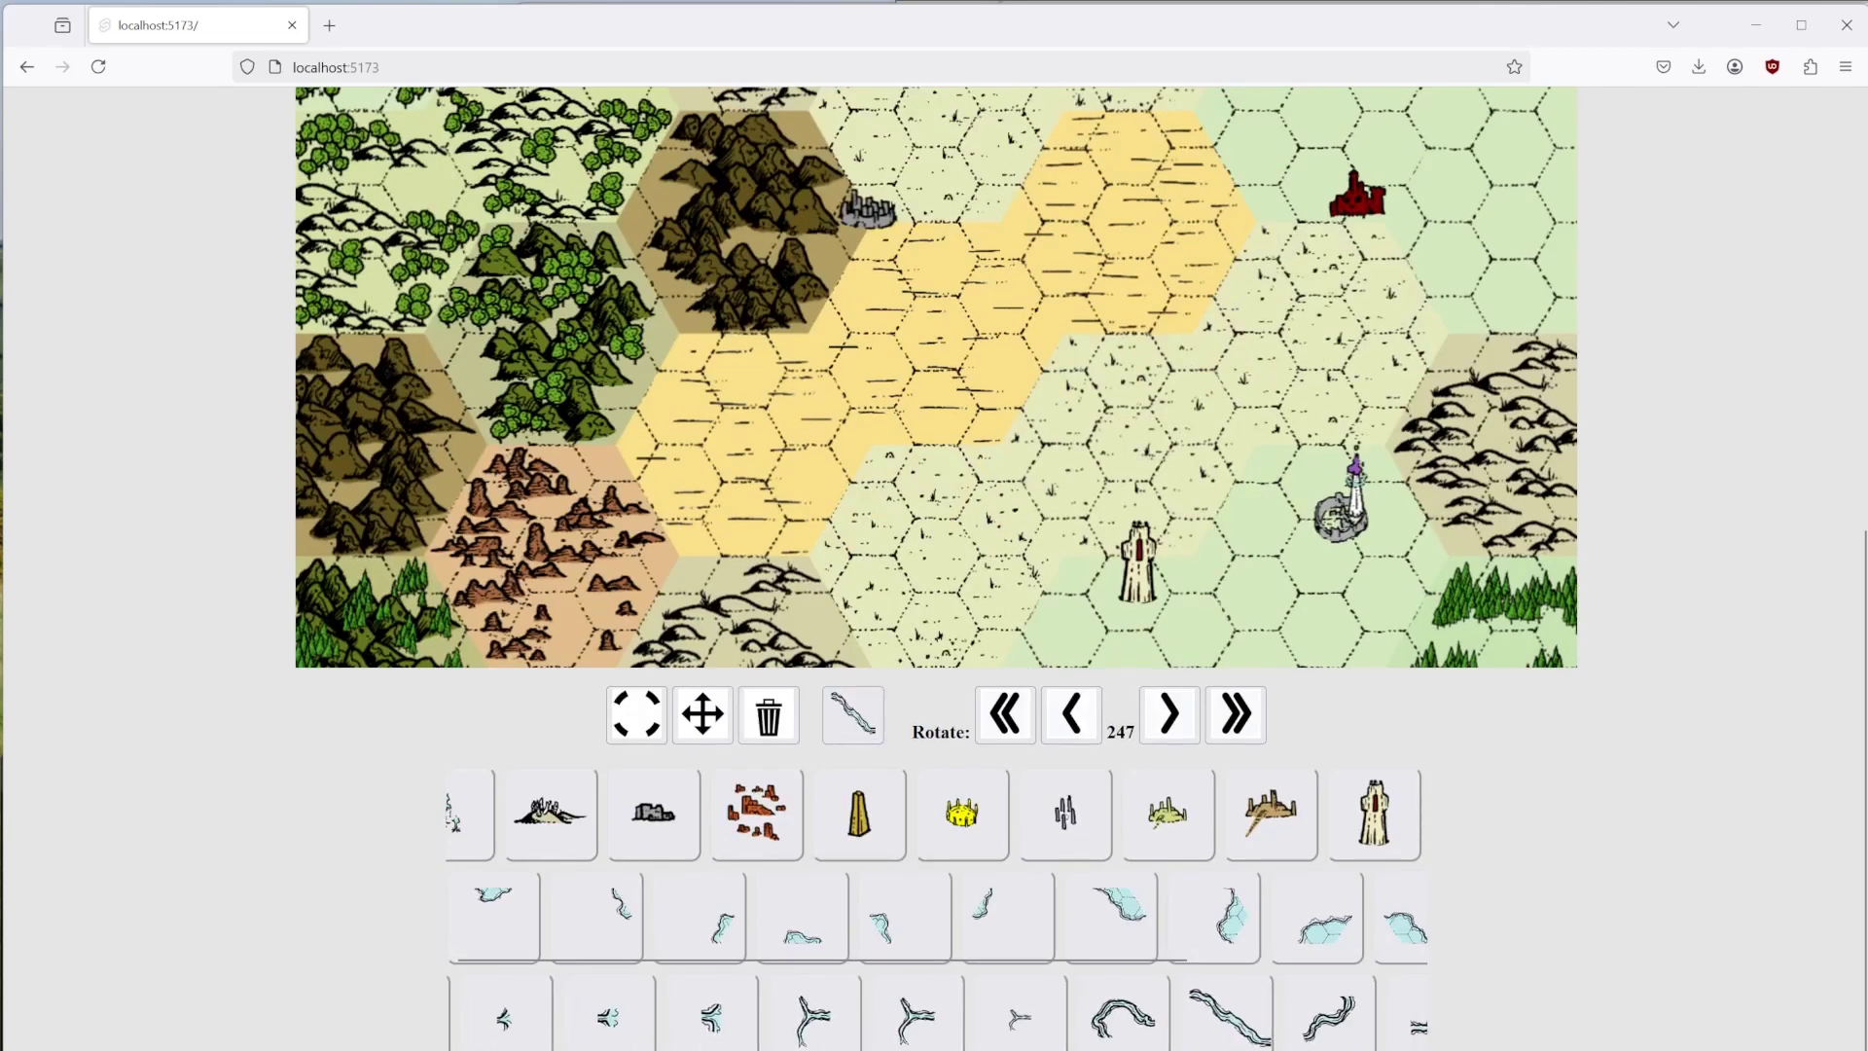
pyautogui.scroll(4, 1319, 446)
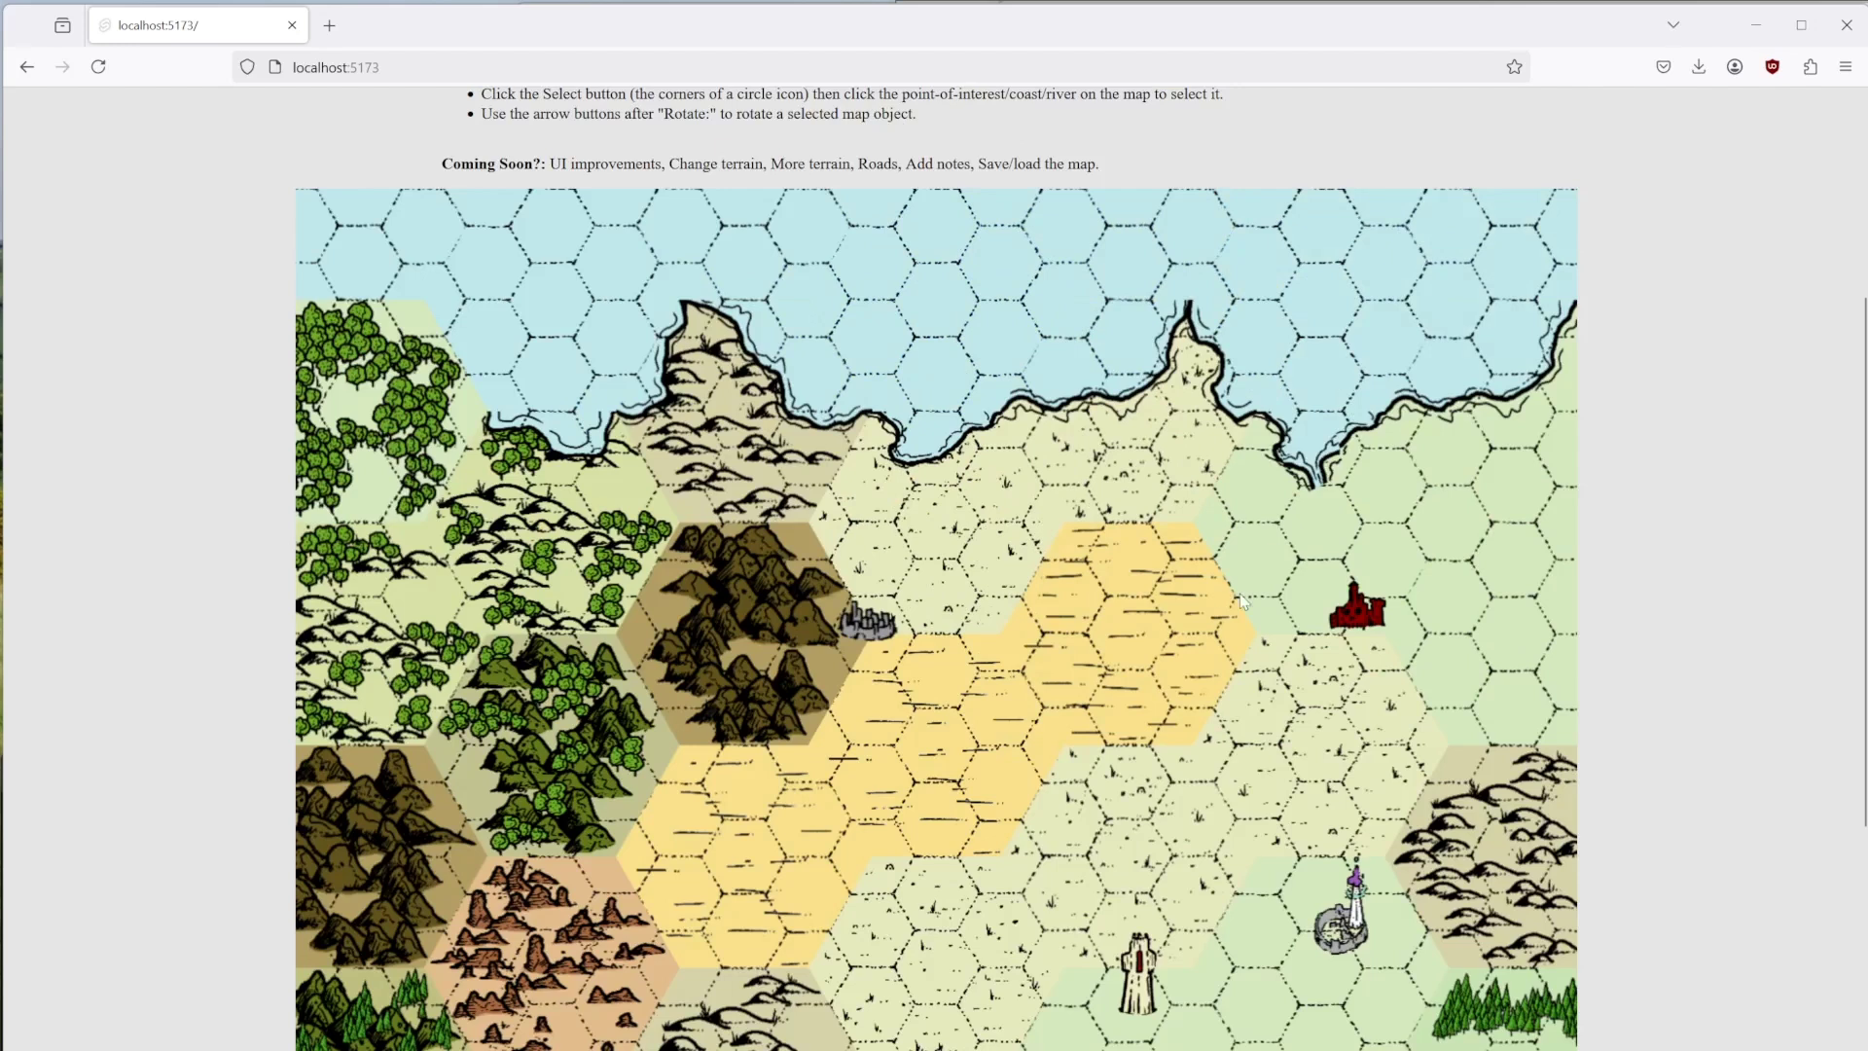
pyautogui.click(1313, 581)
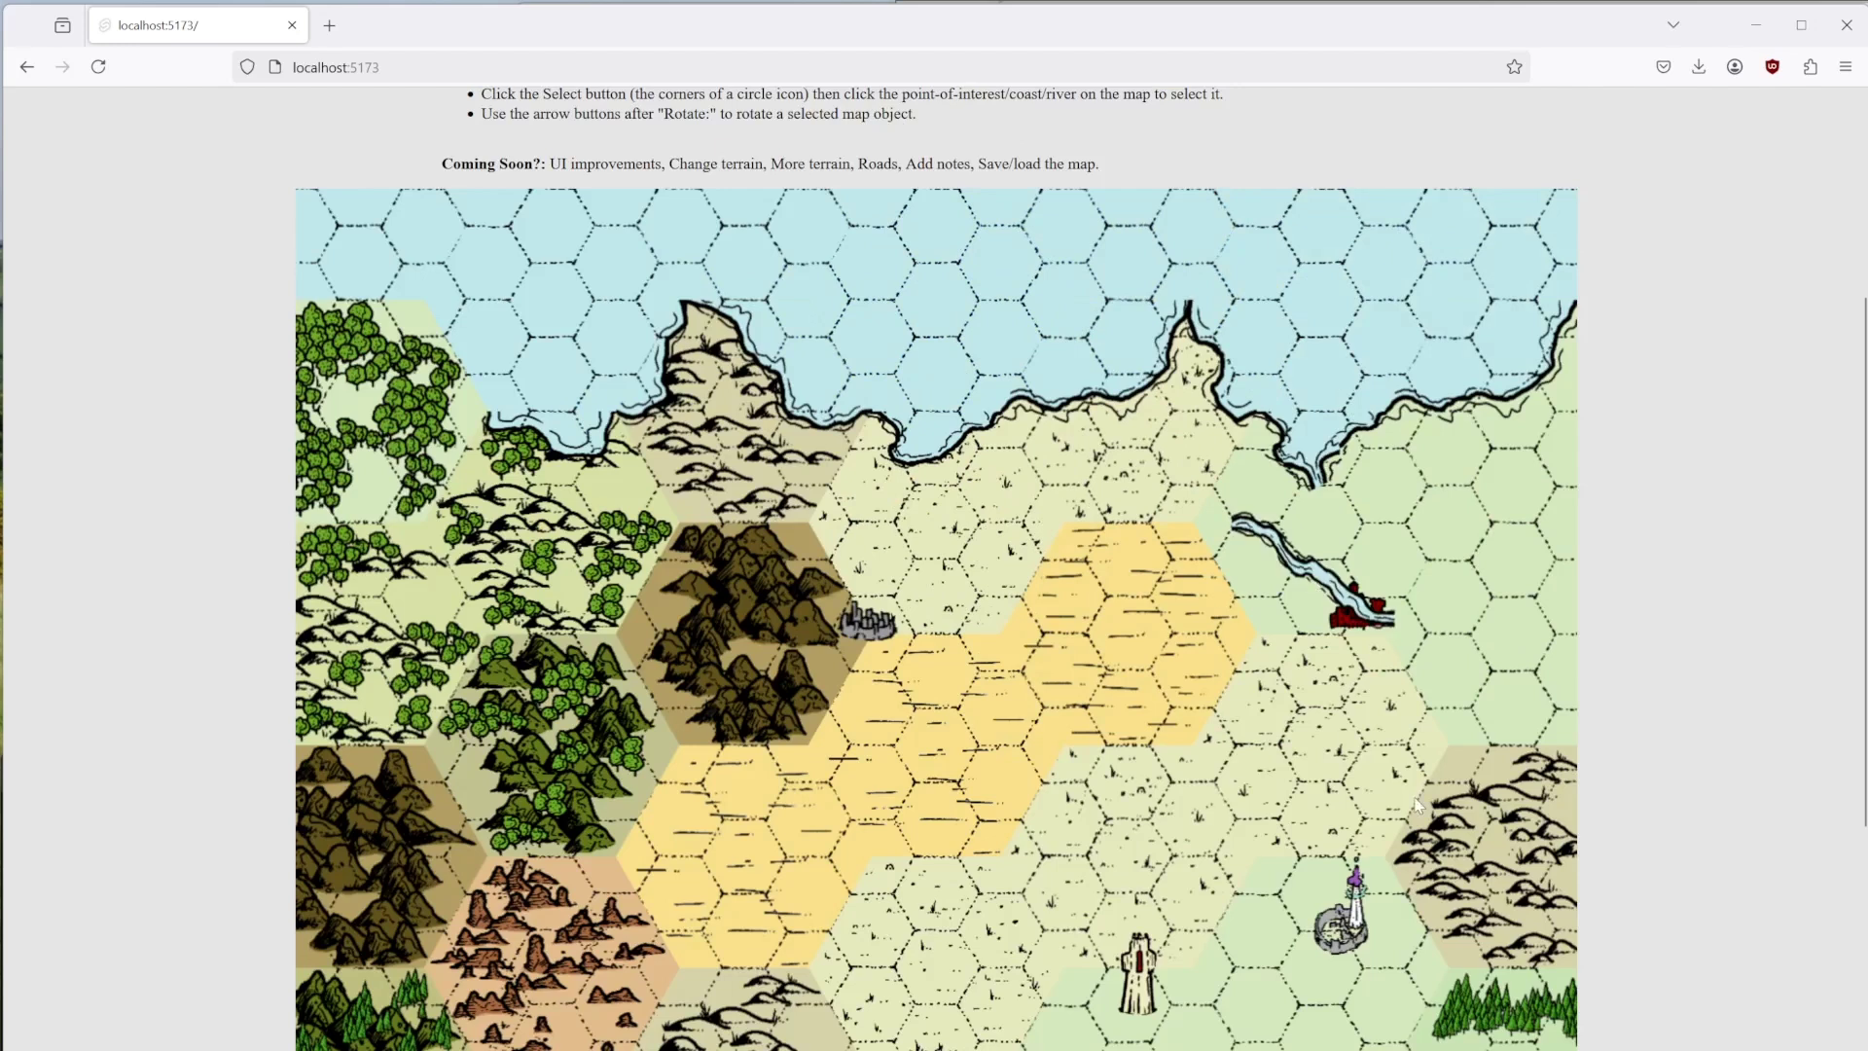
# Move the red castle off the river to the green hex to its northeast.
pyautogui.scroll(-2, 934, 693)
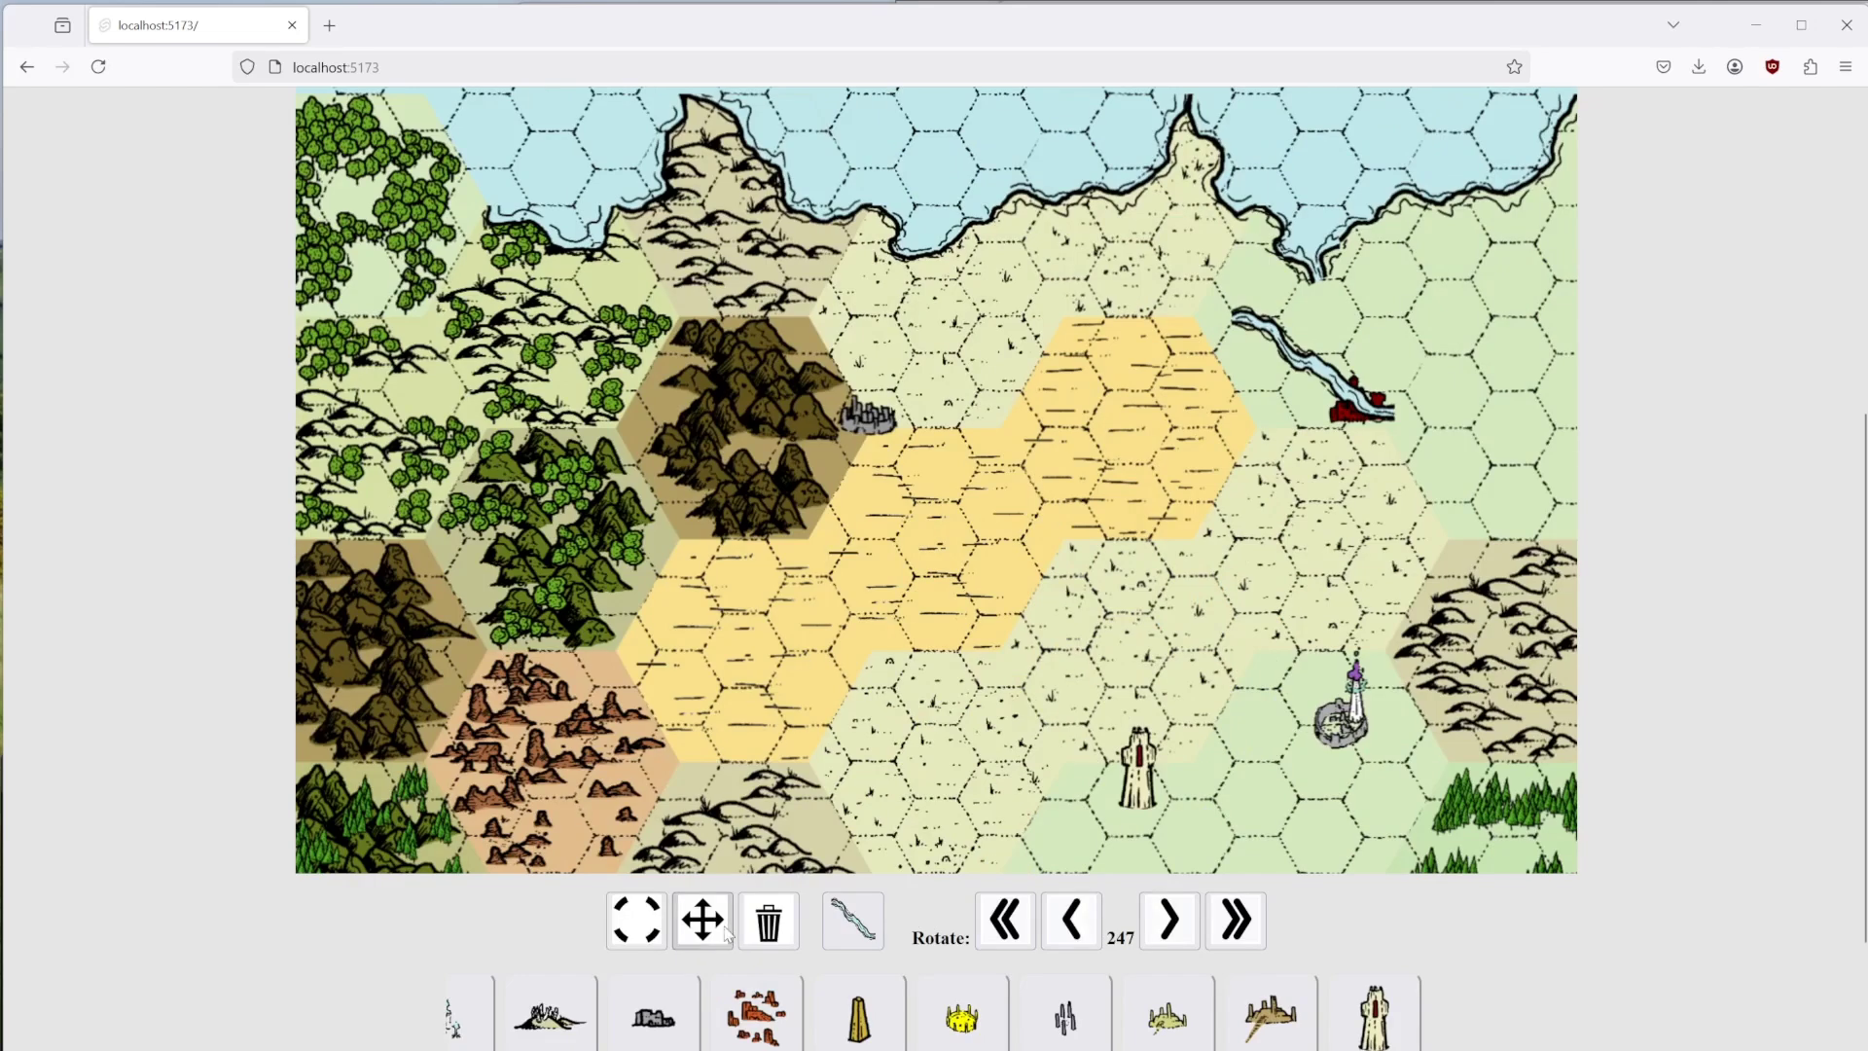
pyautogui.click(637, 919)
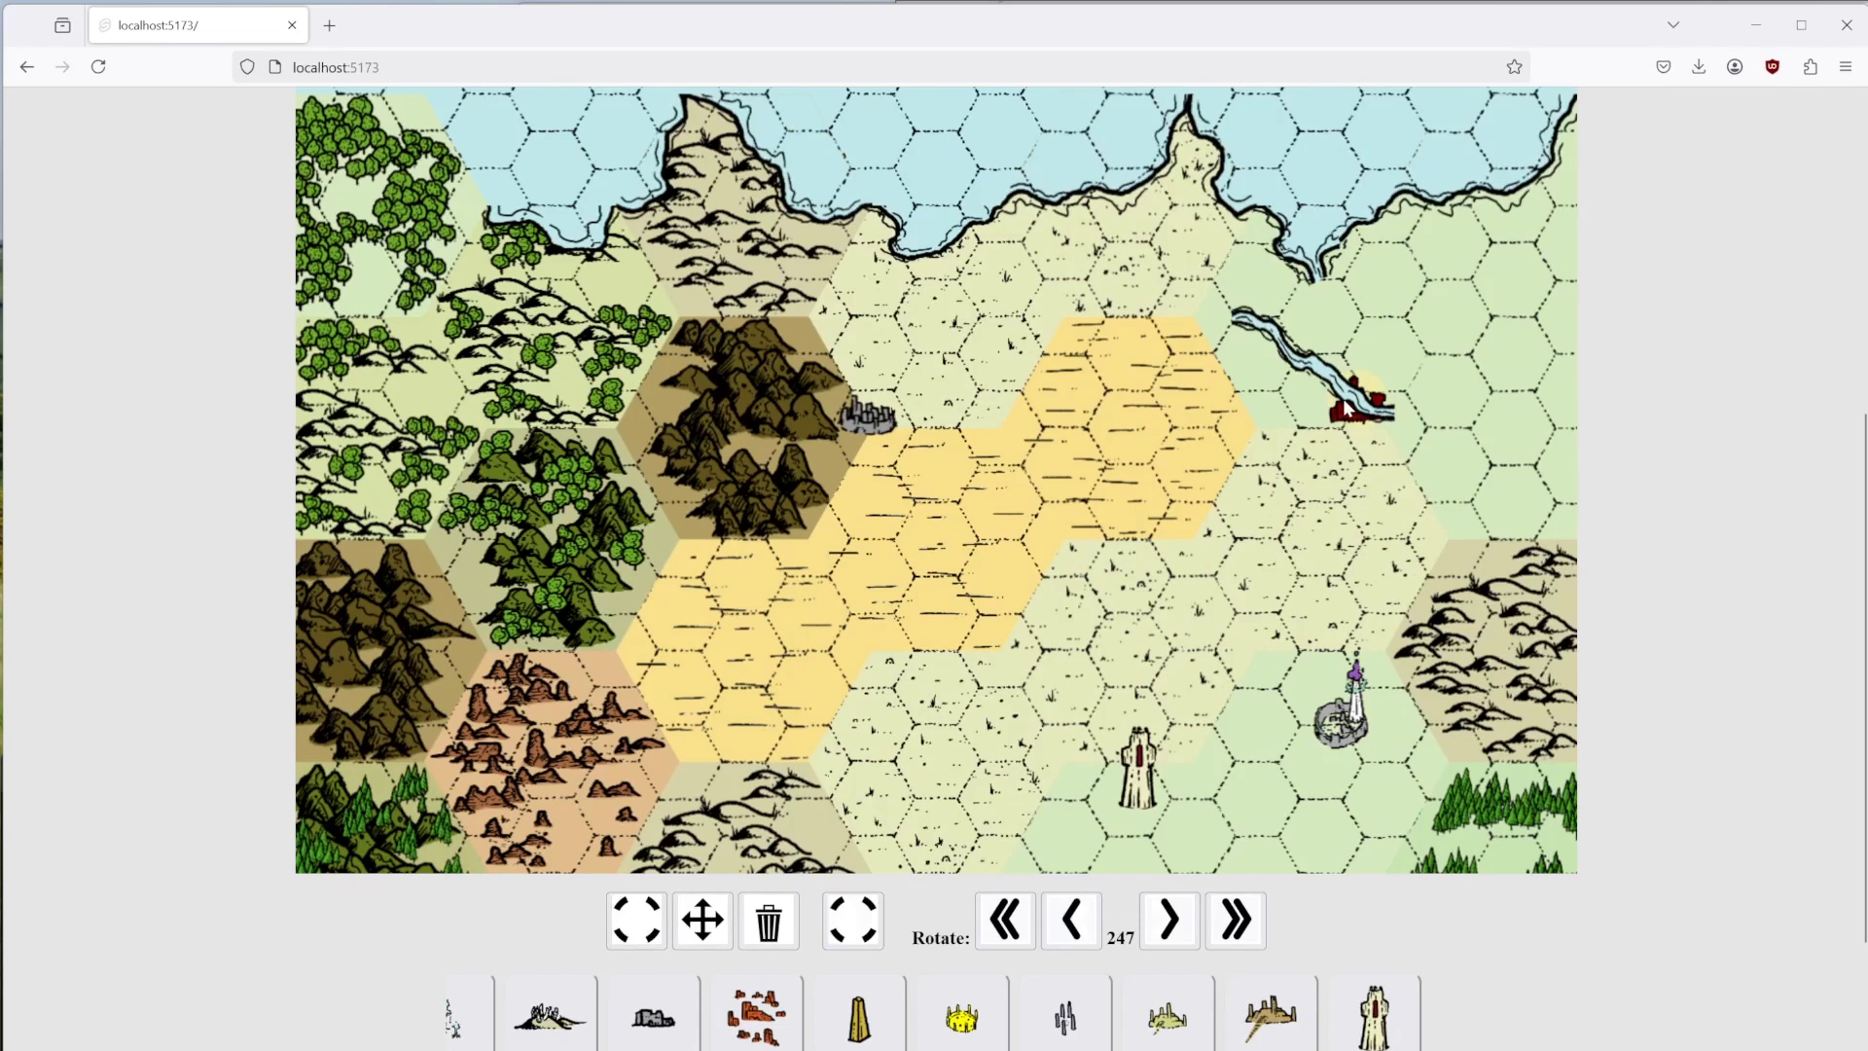
pyautogui.click(703, 919)
pyautogui.moveTo(1387, 413); pyautogui.dragTo(1433, 292)
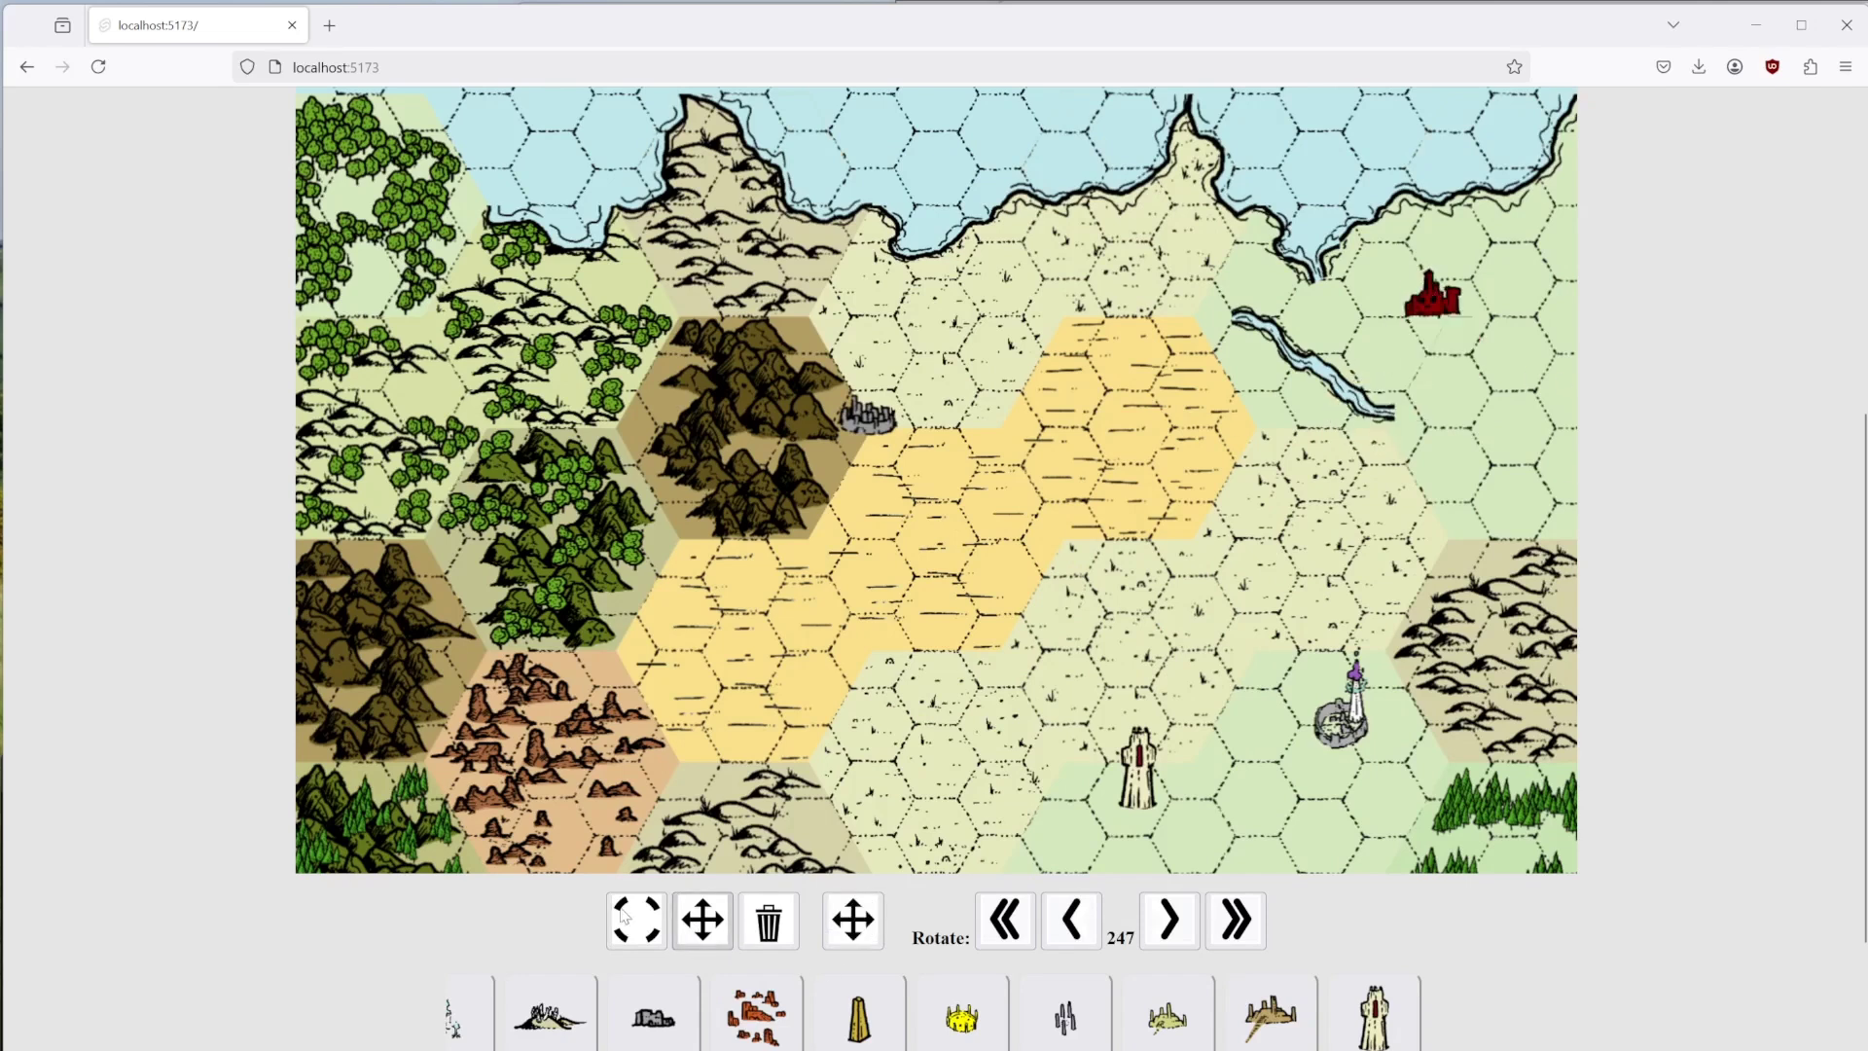
# Select the long river and rotate it to 242 degrees so it runs south from the river mouth.
pyautogui.click(646, 930)
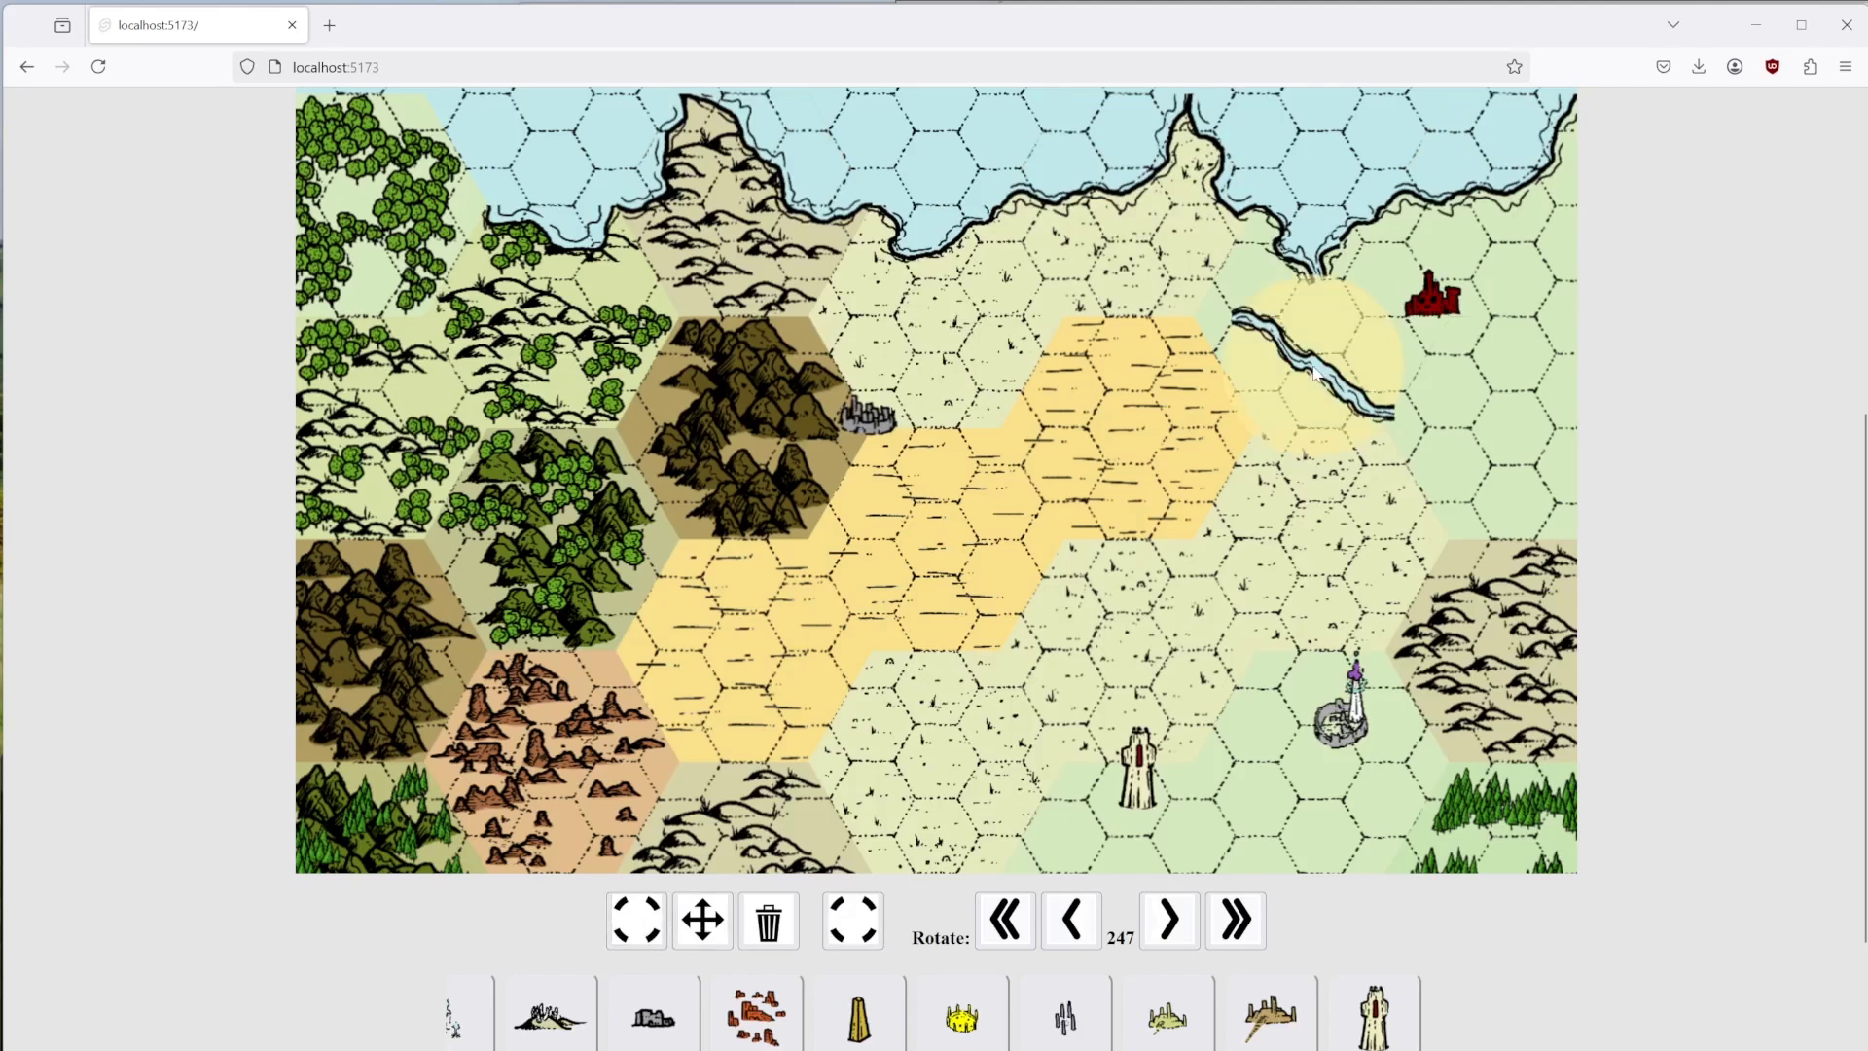
pyautogui.click(1221, 924)
pyautogui.click(1010, 924)
pyautogui.click(1073, 924)
pyautogui.click(1073, 925)
pyautogui.click(1073, 925)
pyautogui.click(1076, 926)
pyautogui.click(1079, 929)
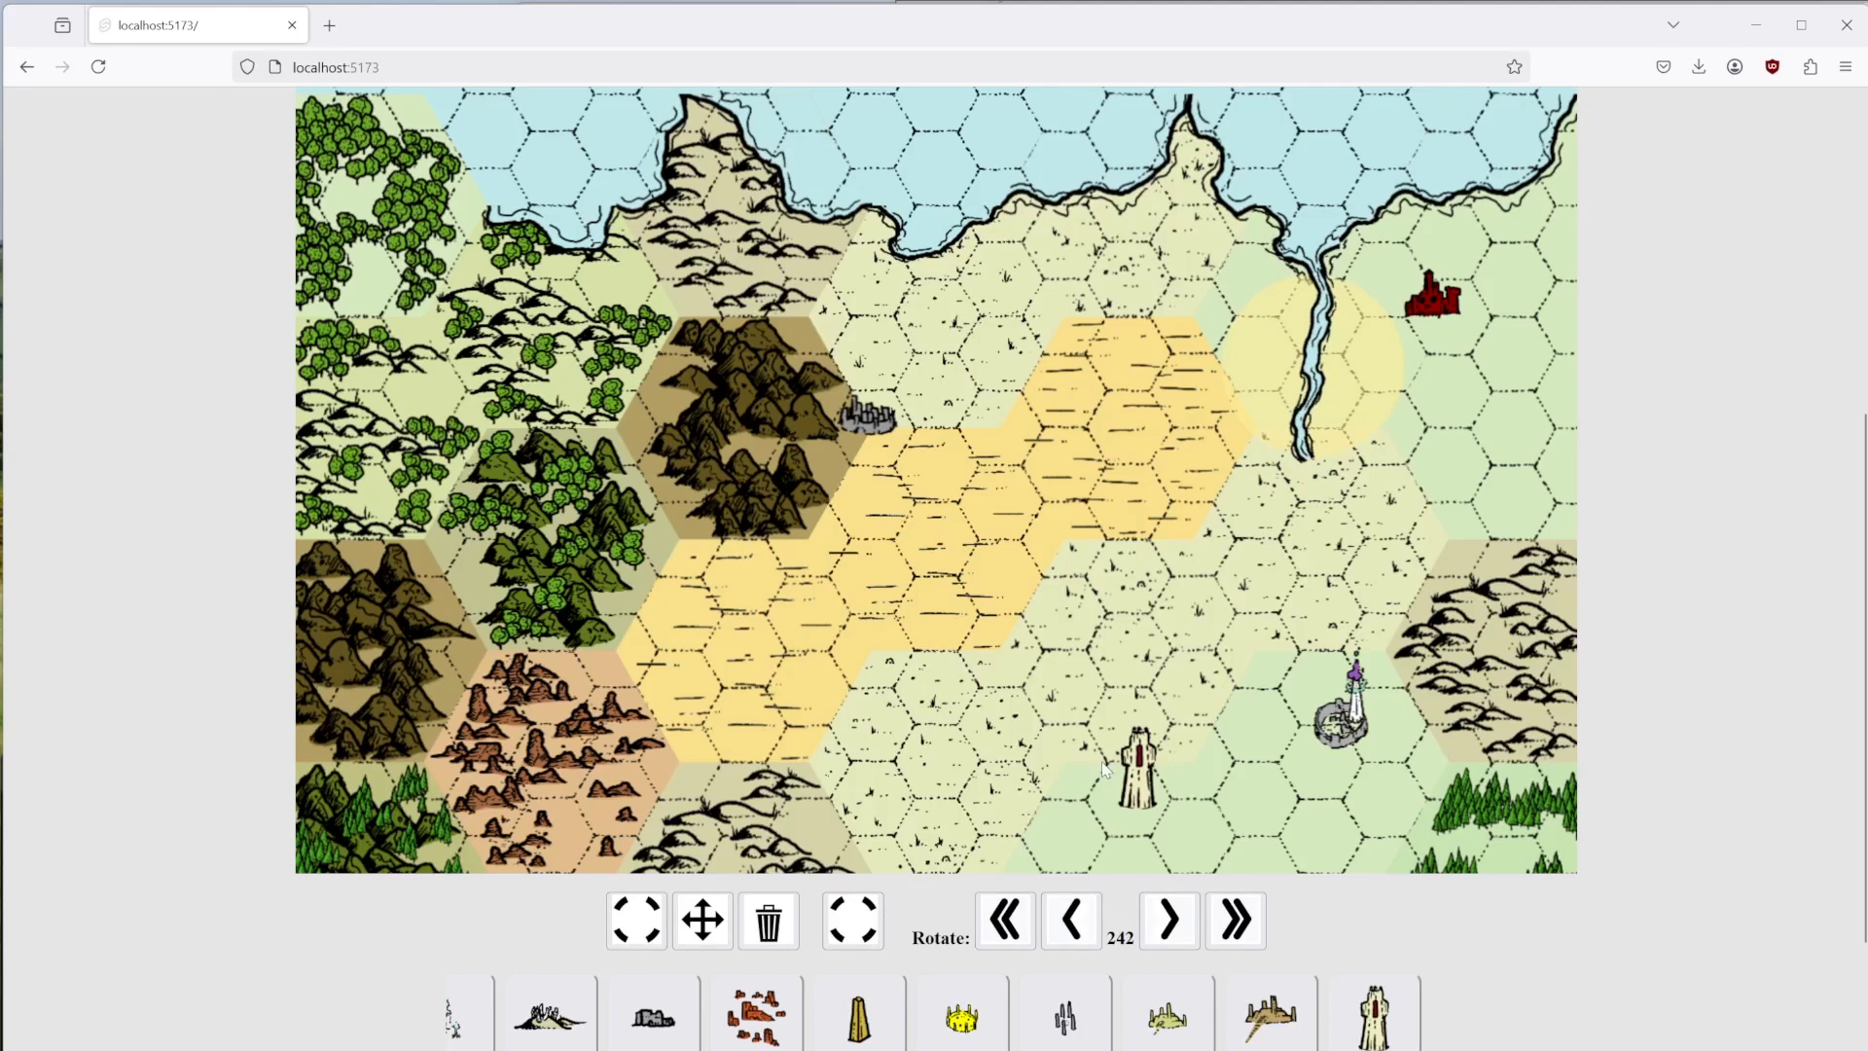
pyautogui.scroll(-3, 1498, 1002)
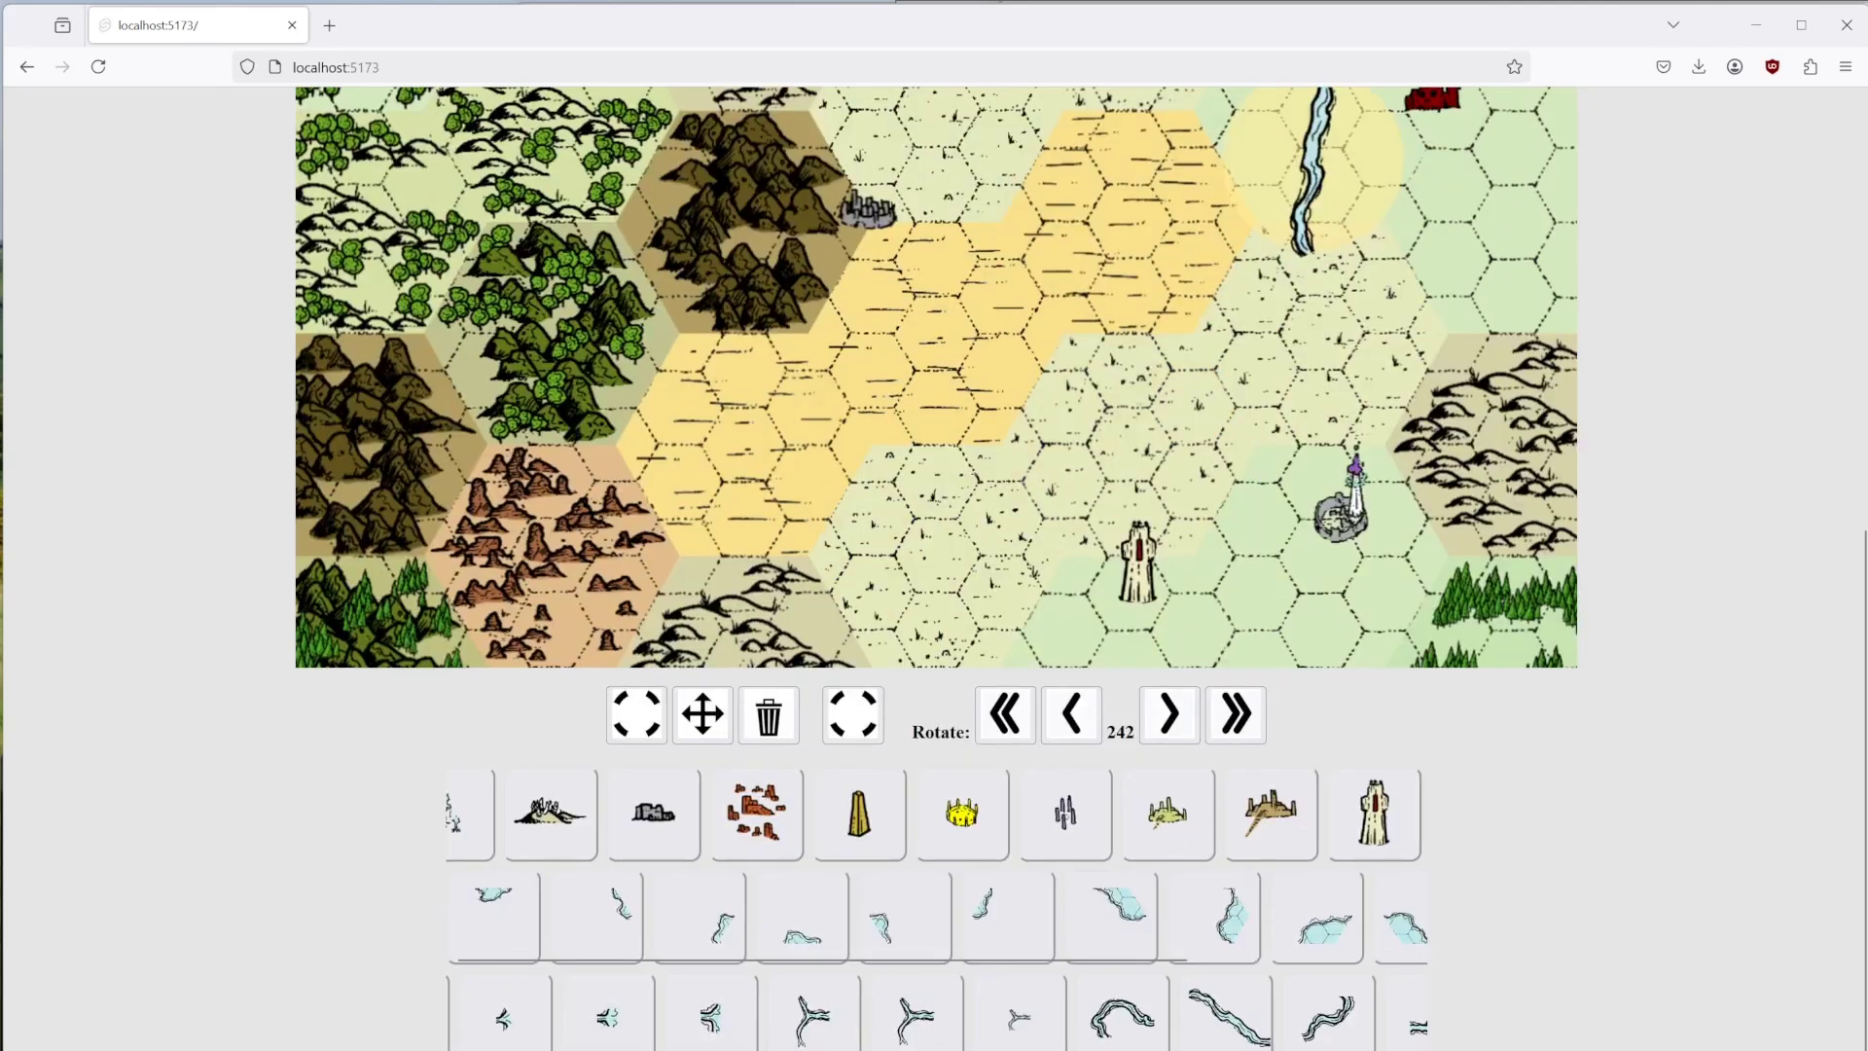
# Place a forked river piece on the grassland hex just south of the long river's end.
pyautogui.click(493, 1017)
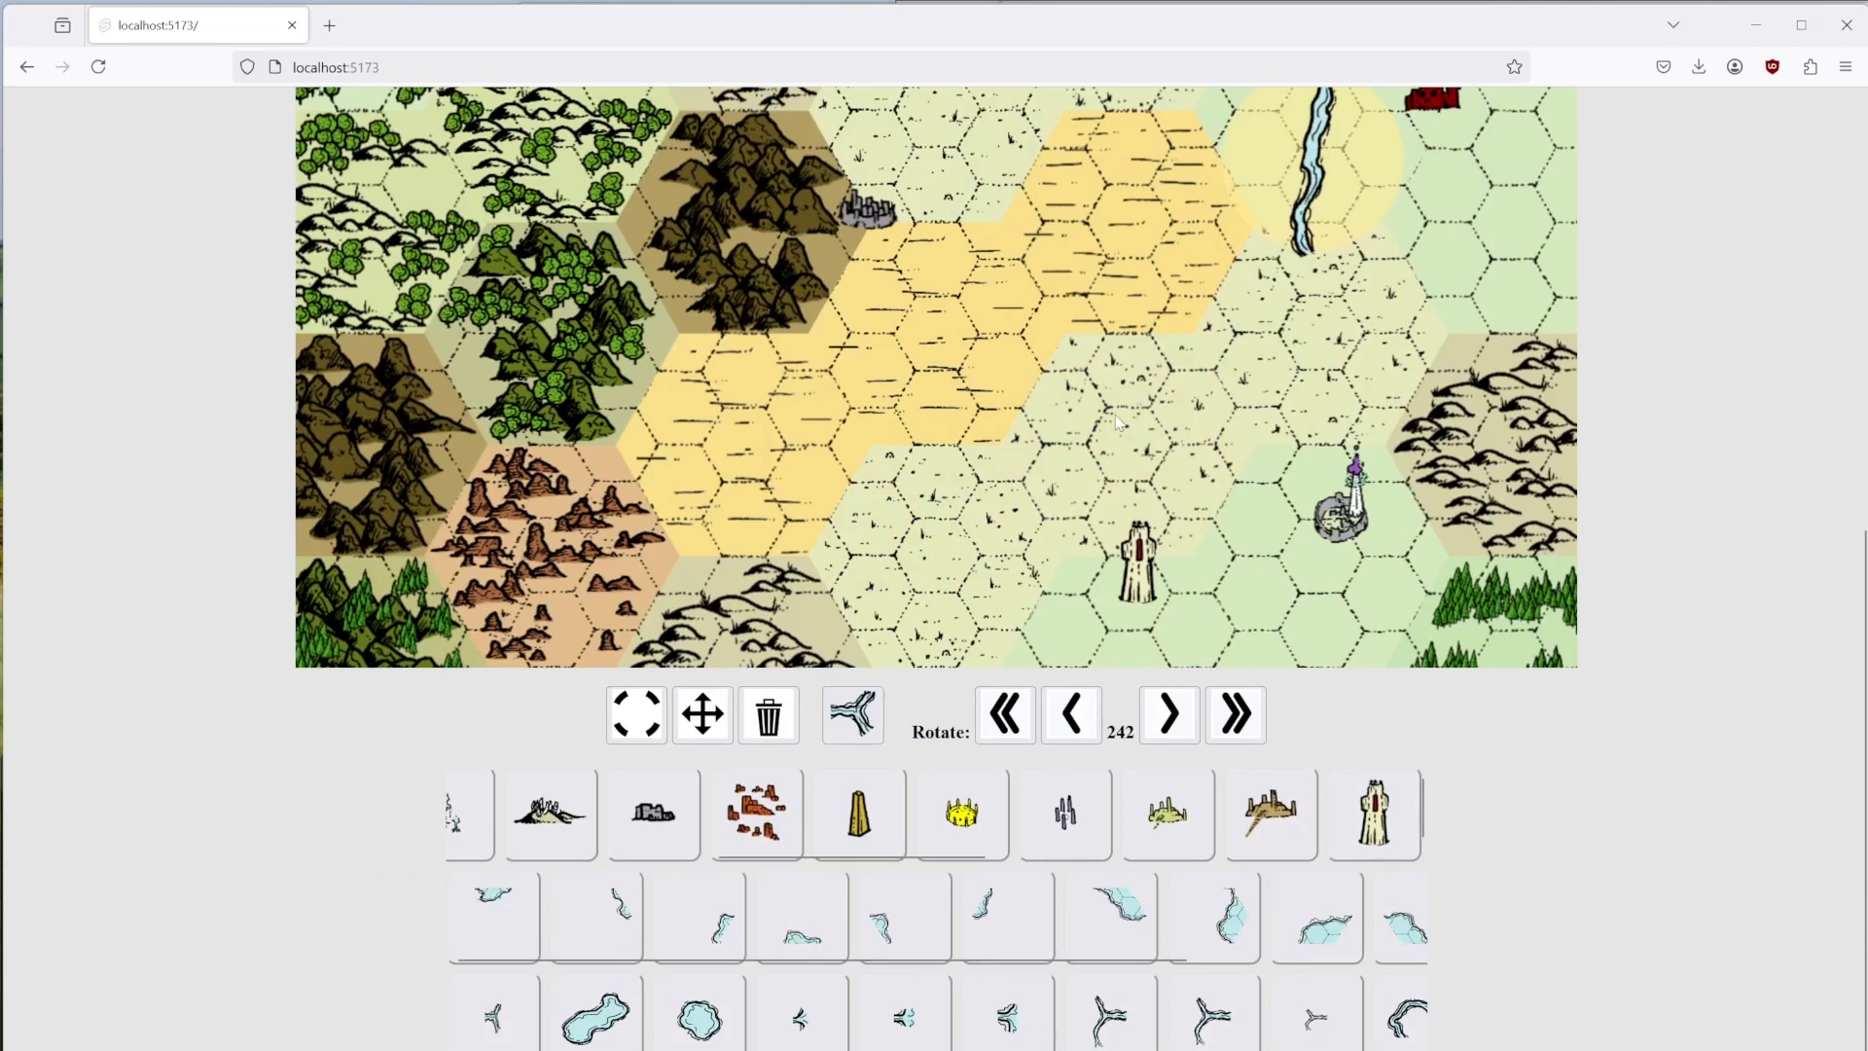
pyautogui.click(1306, 314)
# Rotate the fork to 212 degrees and move it up so its stem joins the long river's southern end.
pyautogui.click(631, 722)
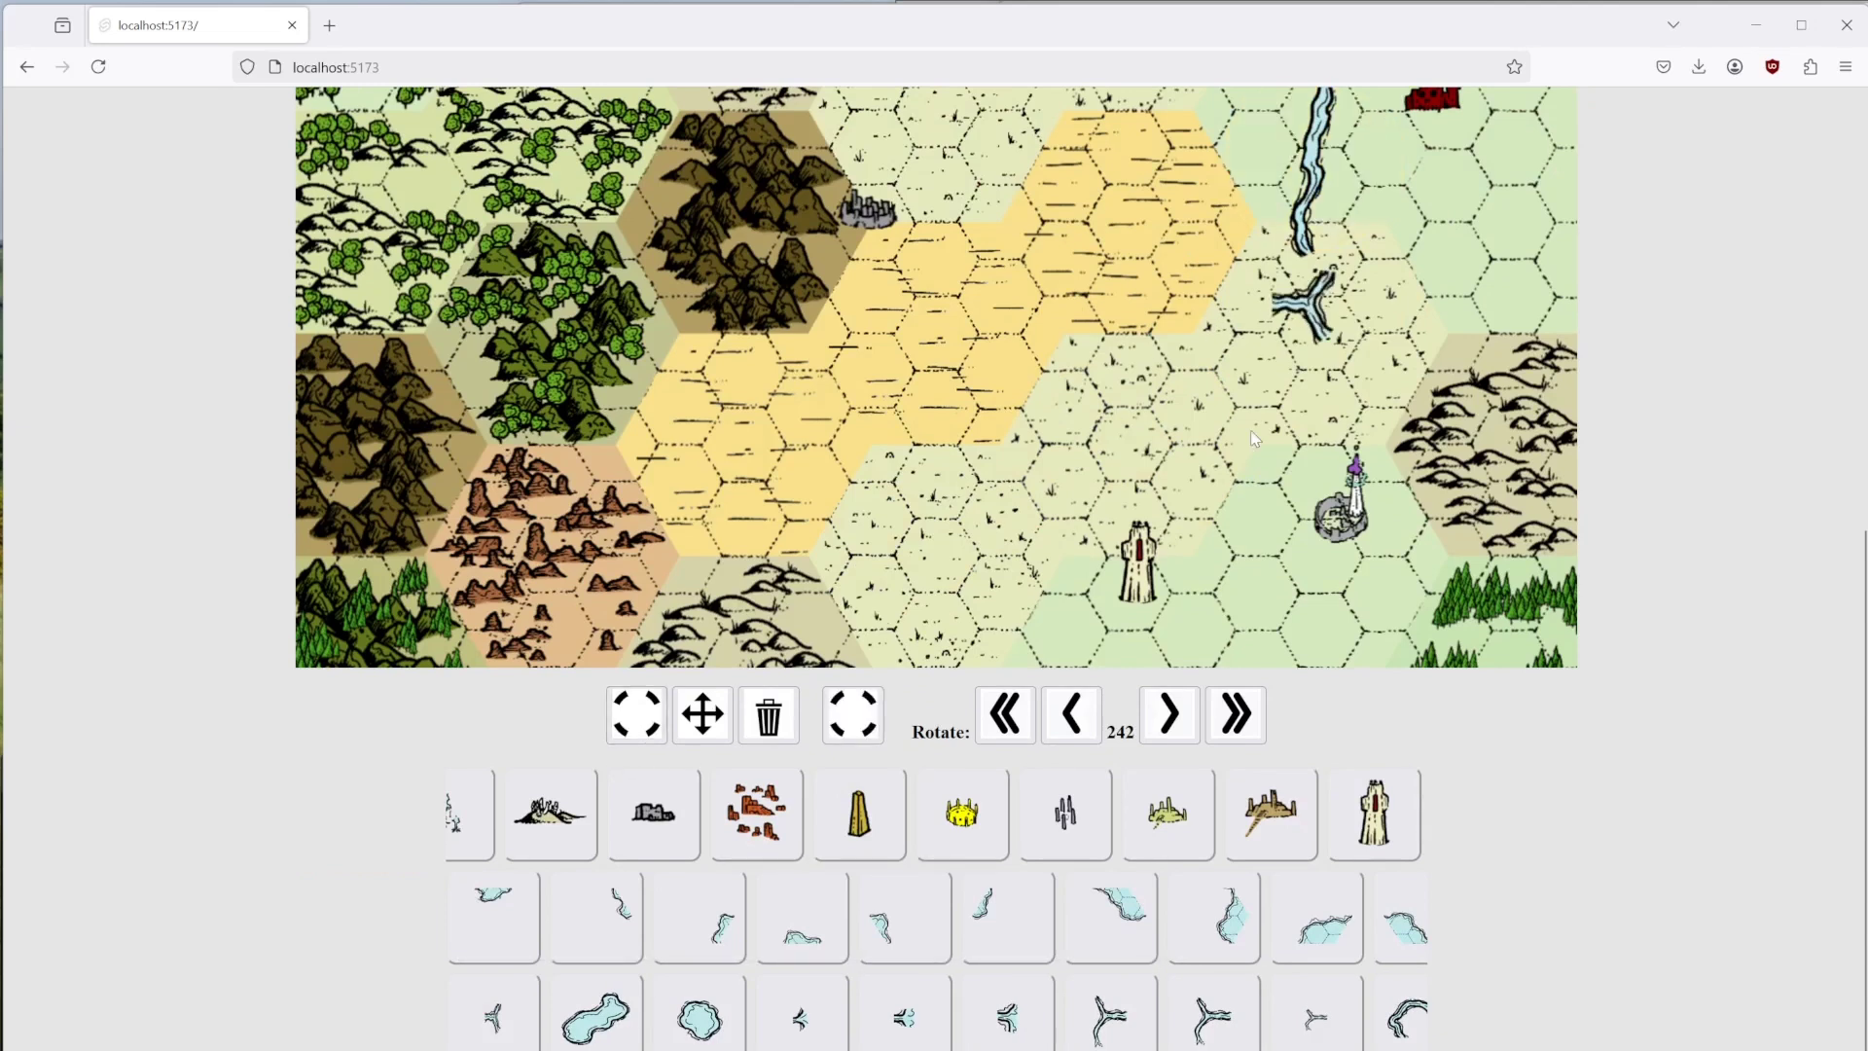
pyautogui.click(1311, 311)
pyautogui.click(1007, 725)
pyautogui.click(1072, 717)
pyautogui.click(1241, 718)
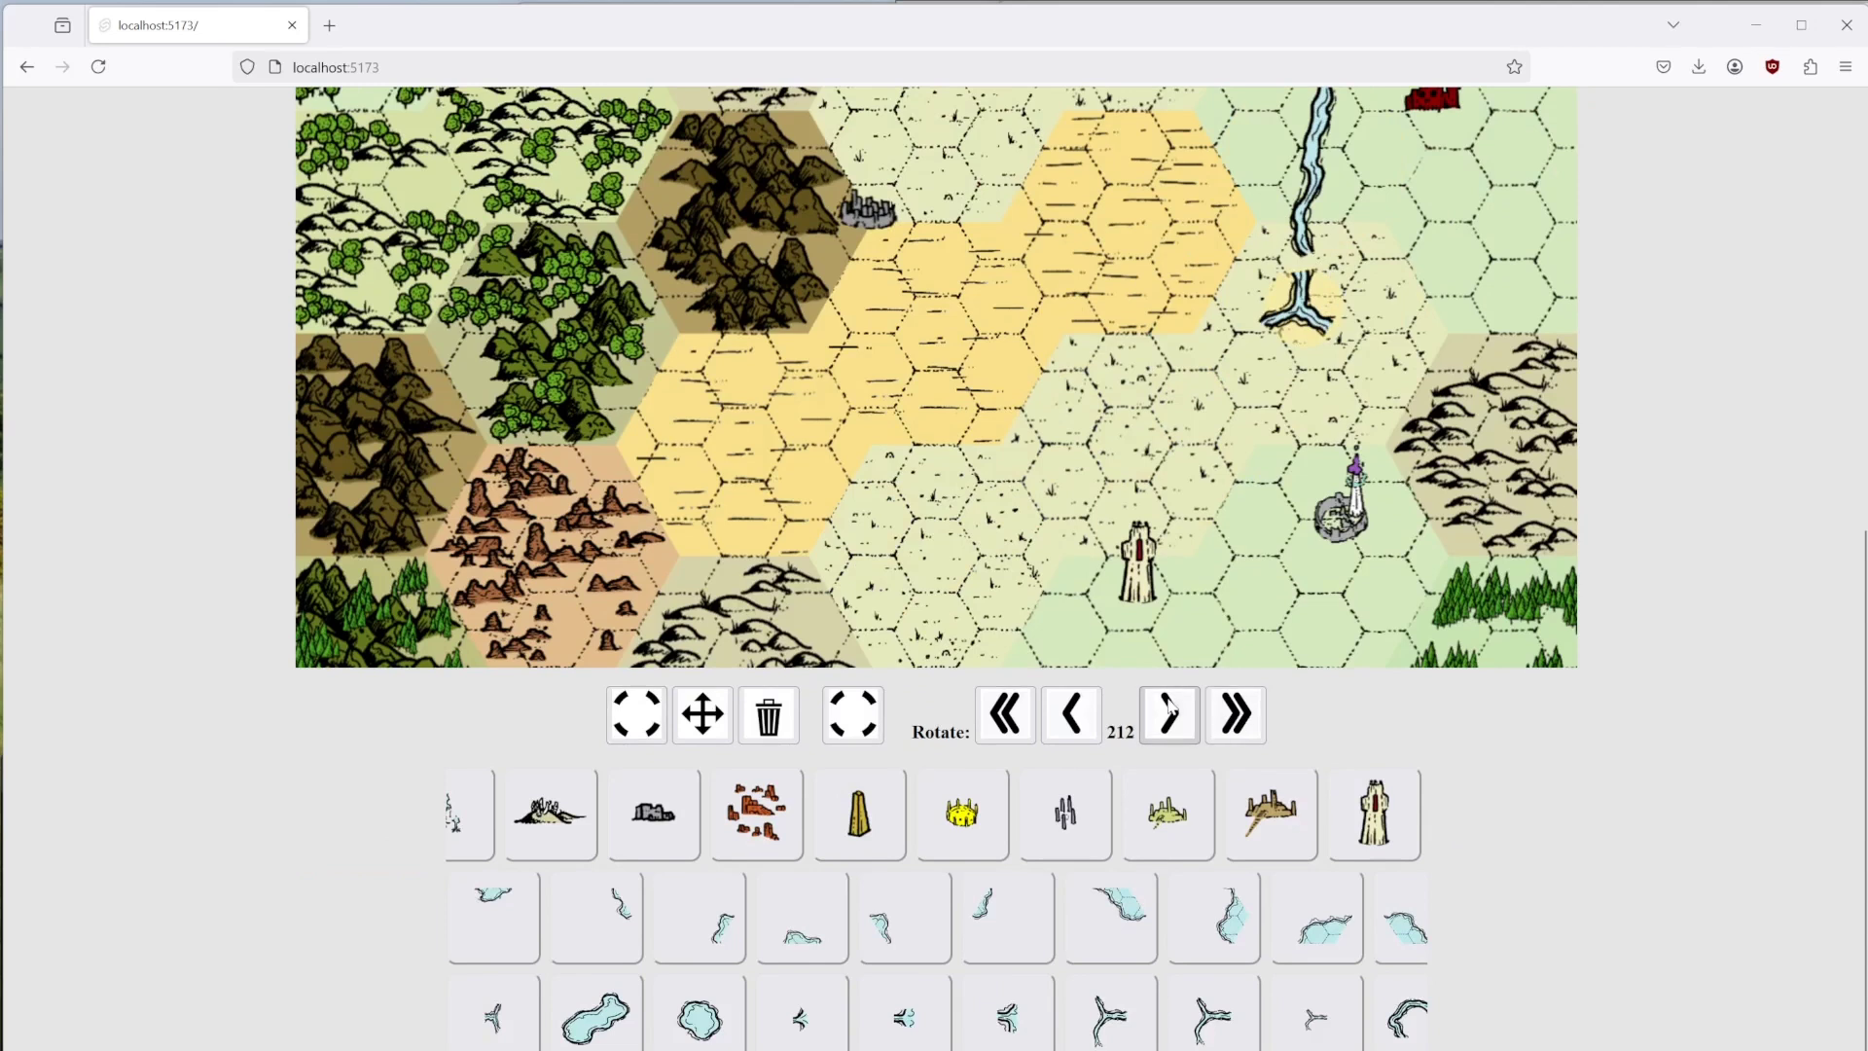
pyautogui.click(705, 720)
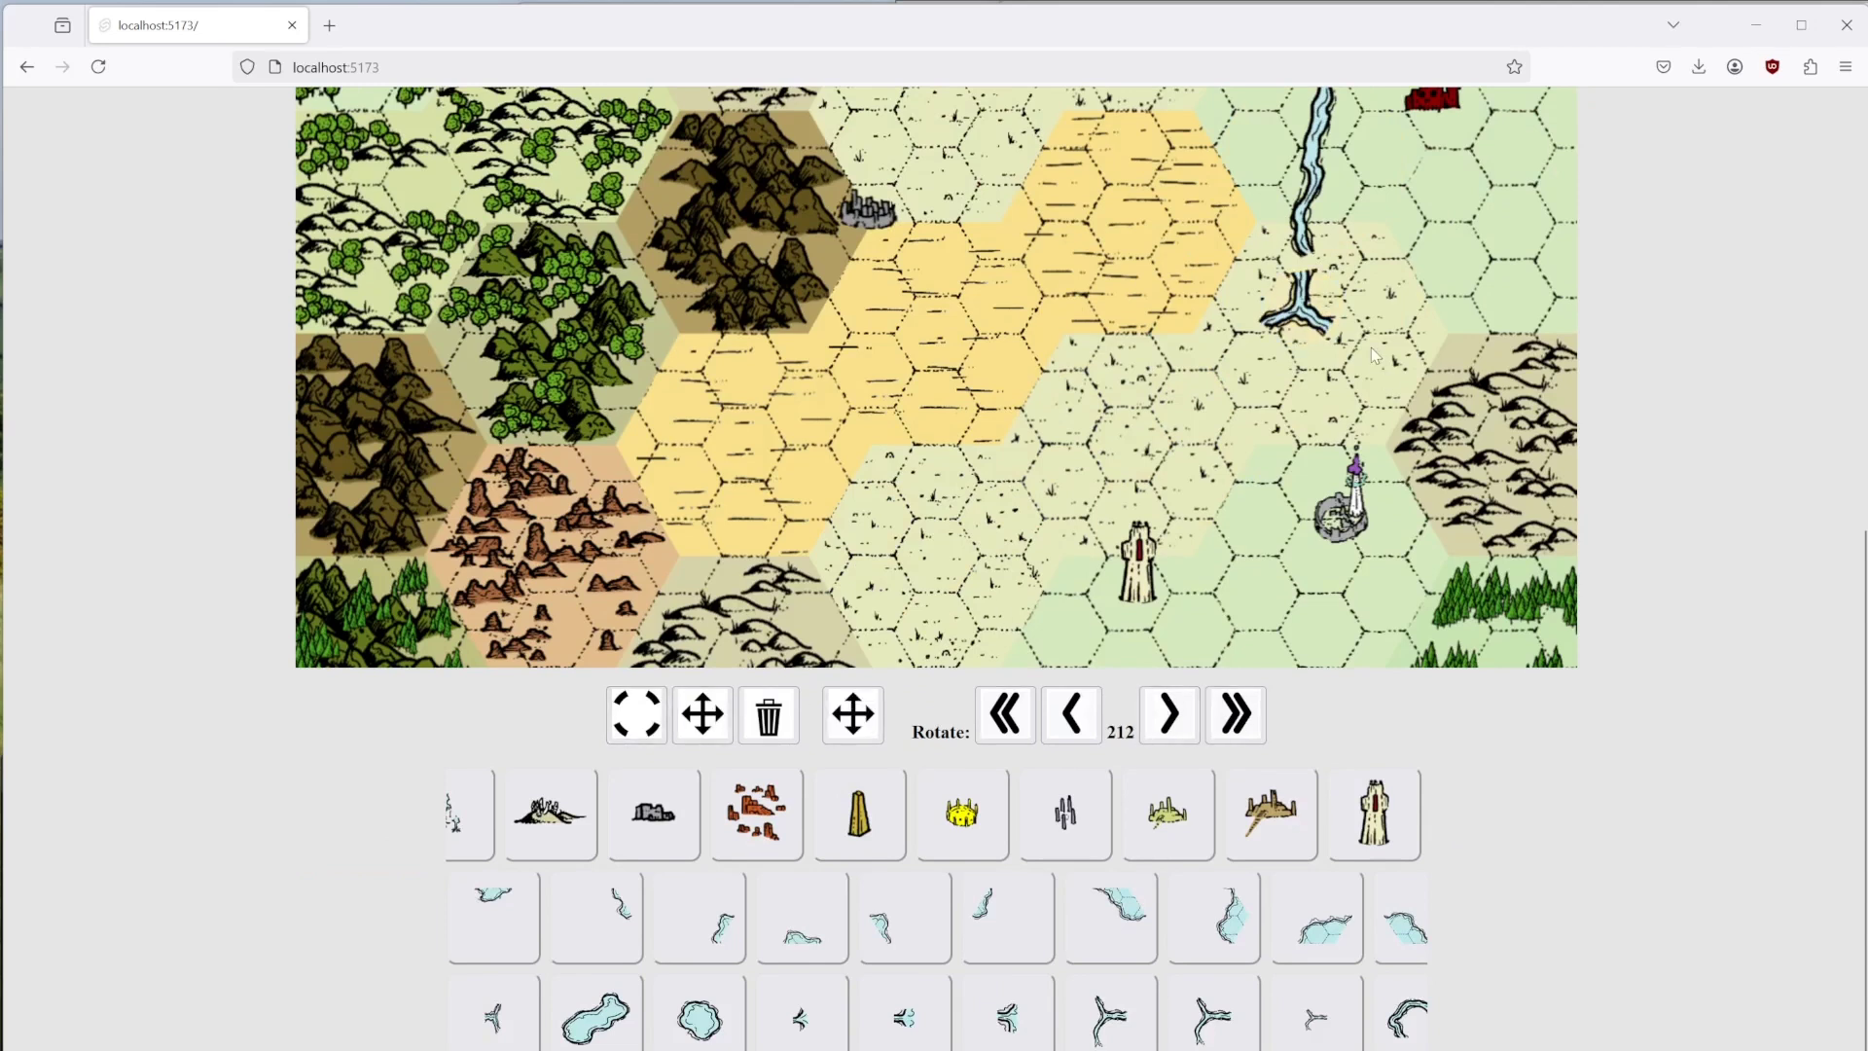
pyautogui.moveTo(1300, 312); pyautogui.dragTo(1313, 302)
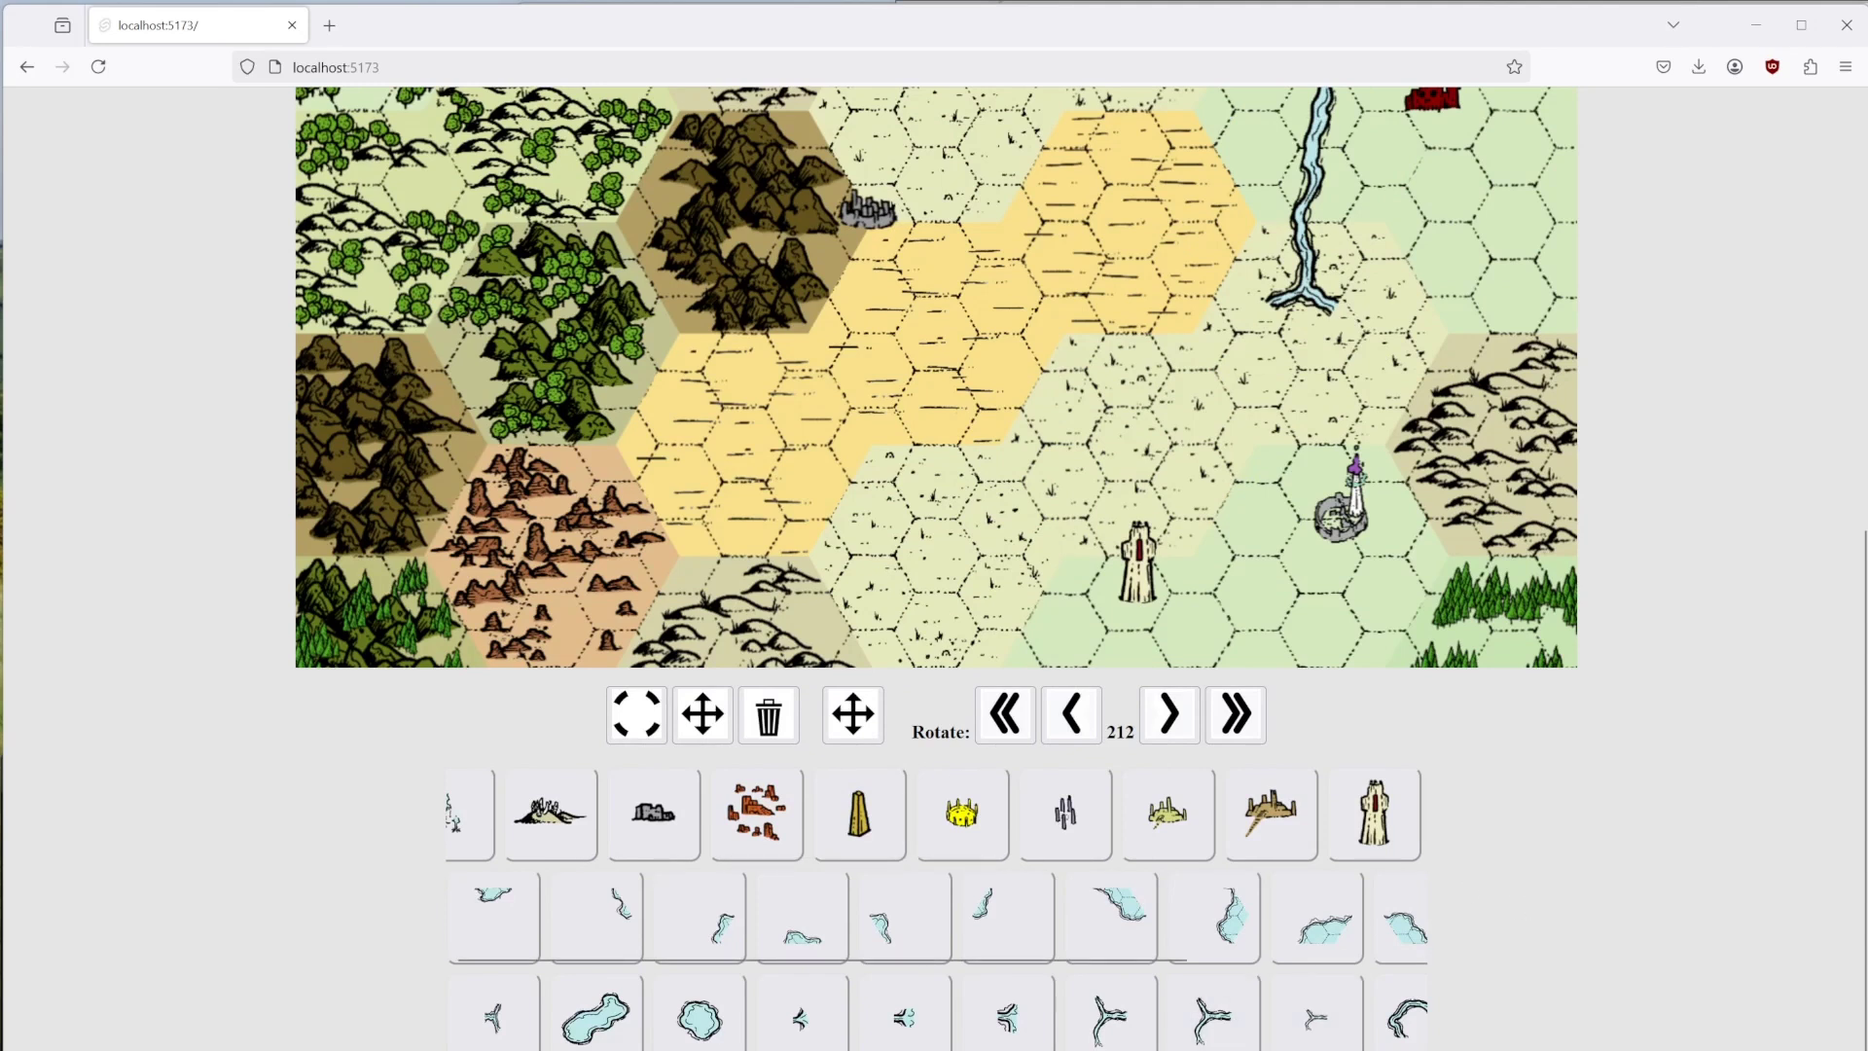
# Place a short curved river piece on the grassland hexes southeast of the fork.
pyautogui.hscroll(5, 934, 1016)
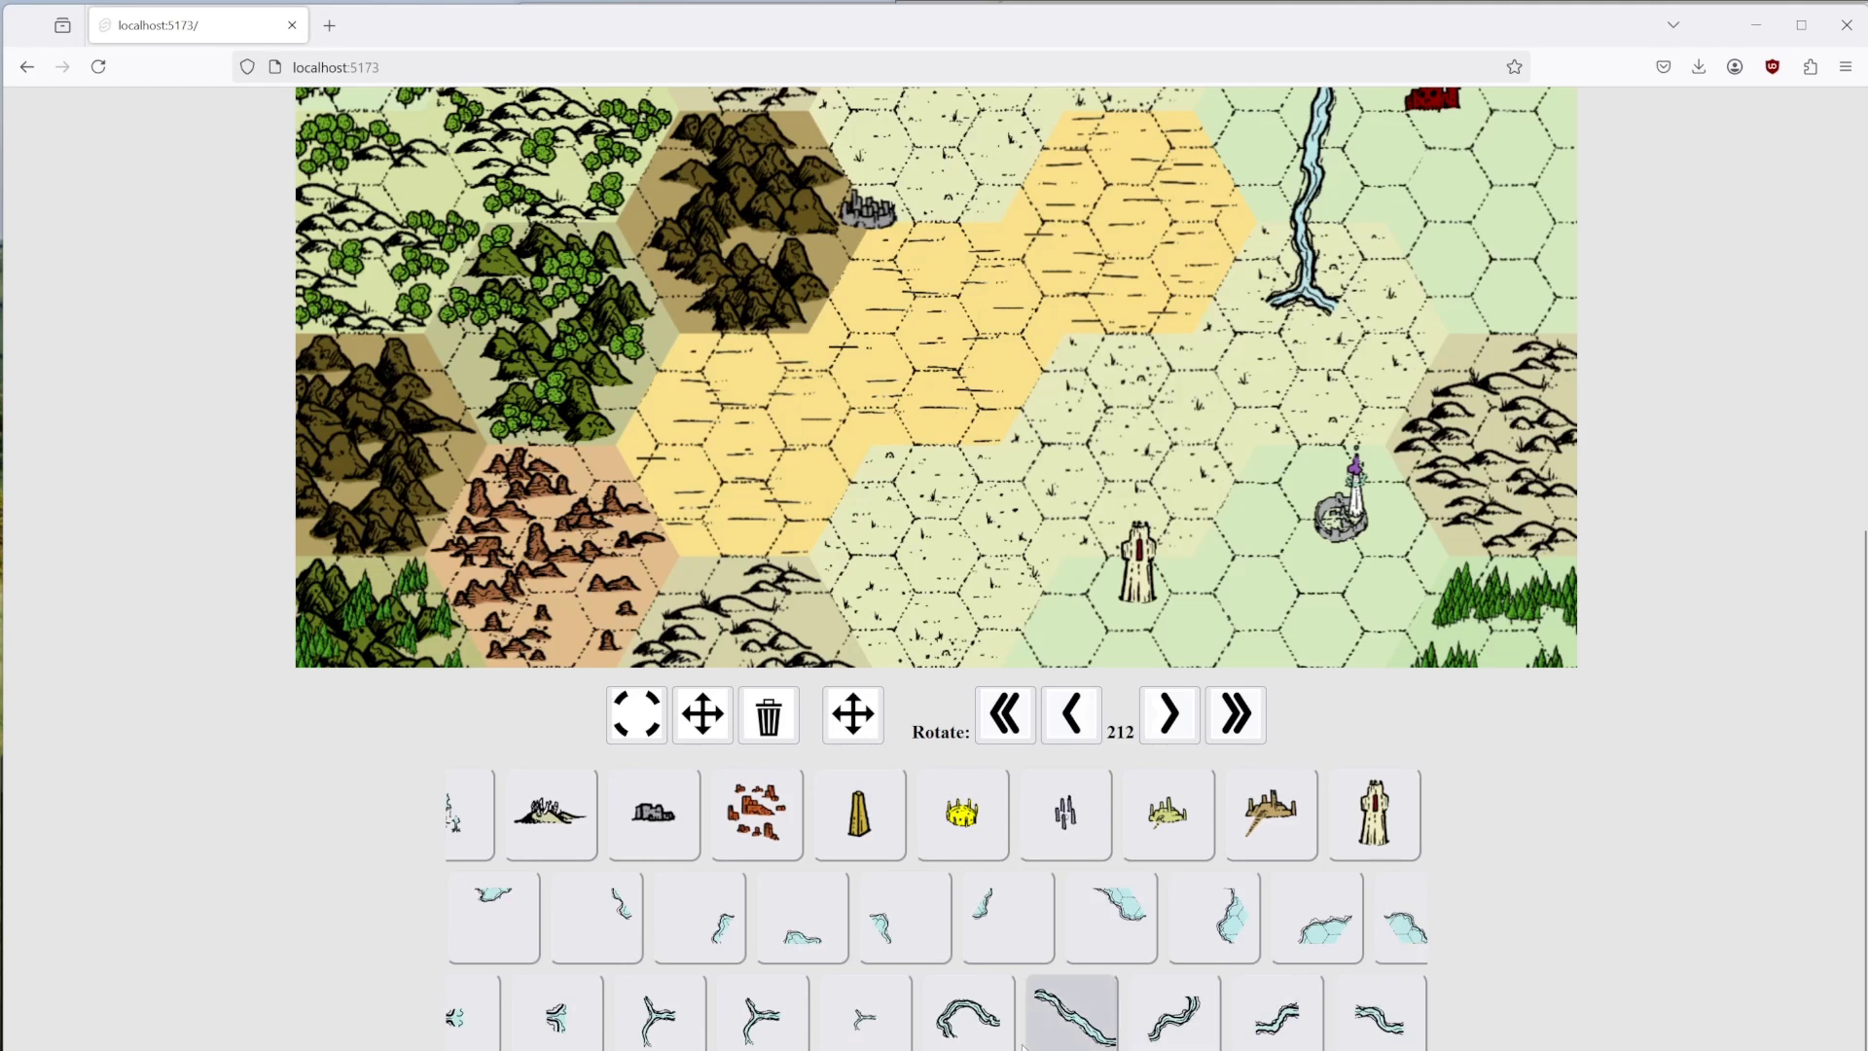
pyautogui.click(1380, 1017)
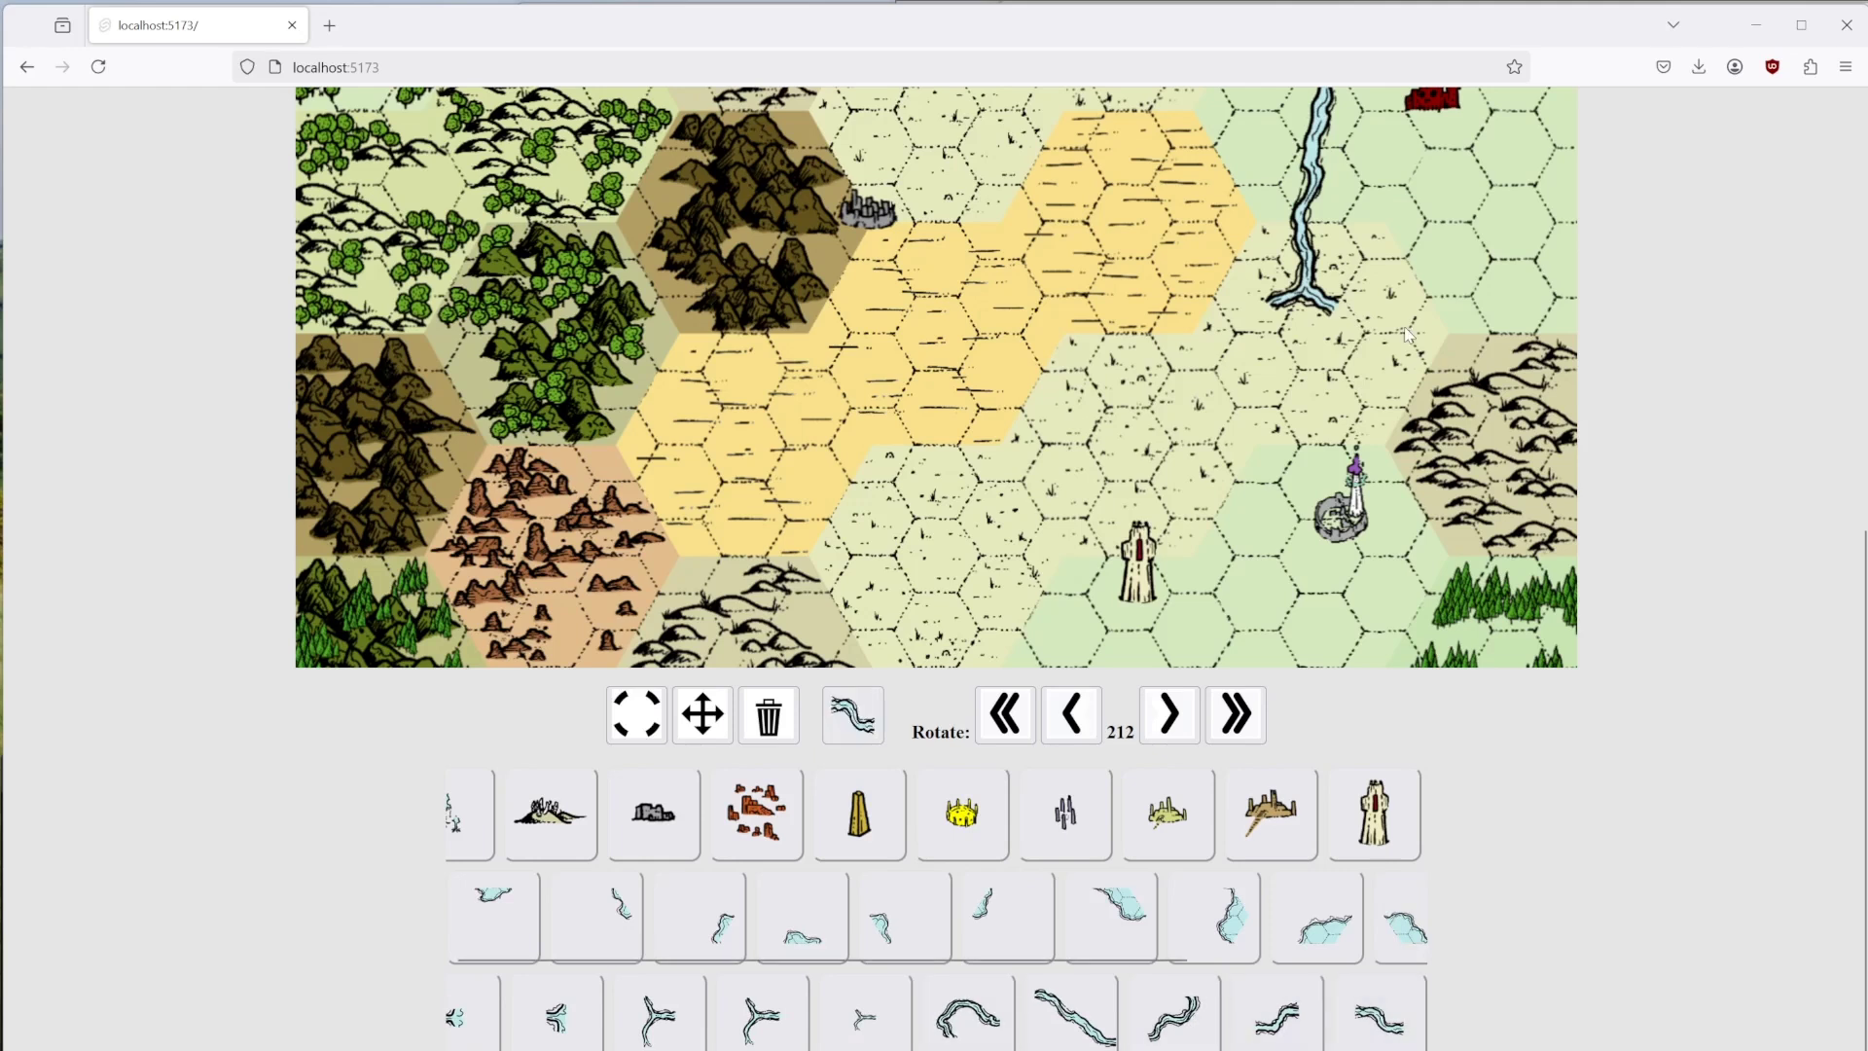
pyautogui.click(1372, 404)
# Rotate the short curved river piece to 212 degrees and move it to join the fork's southeastern branch.
pyautogui.click(638, 716)
pyautogui.click(1391, 366)
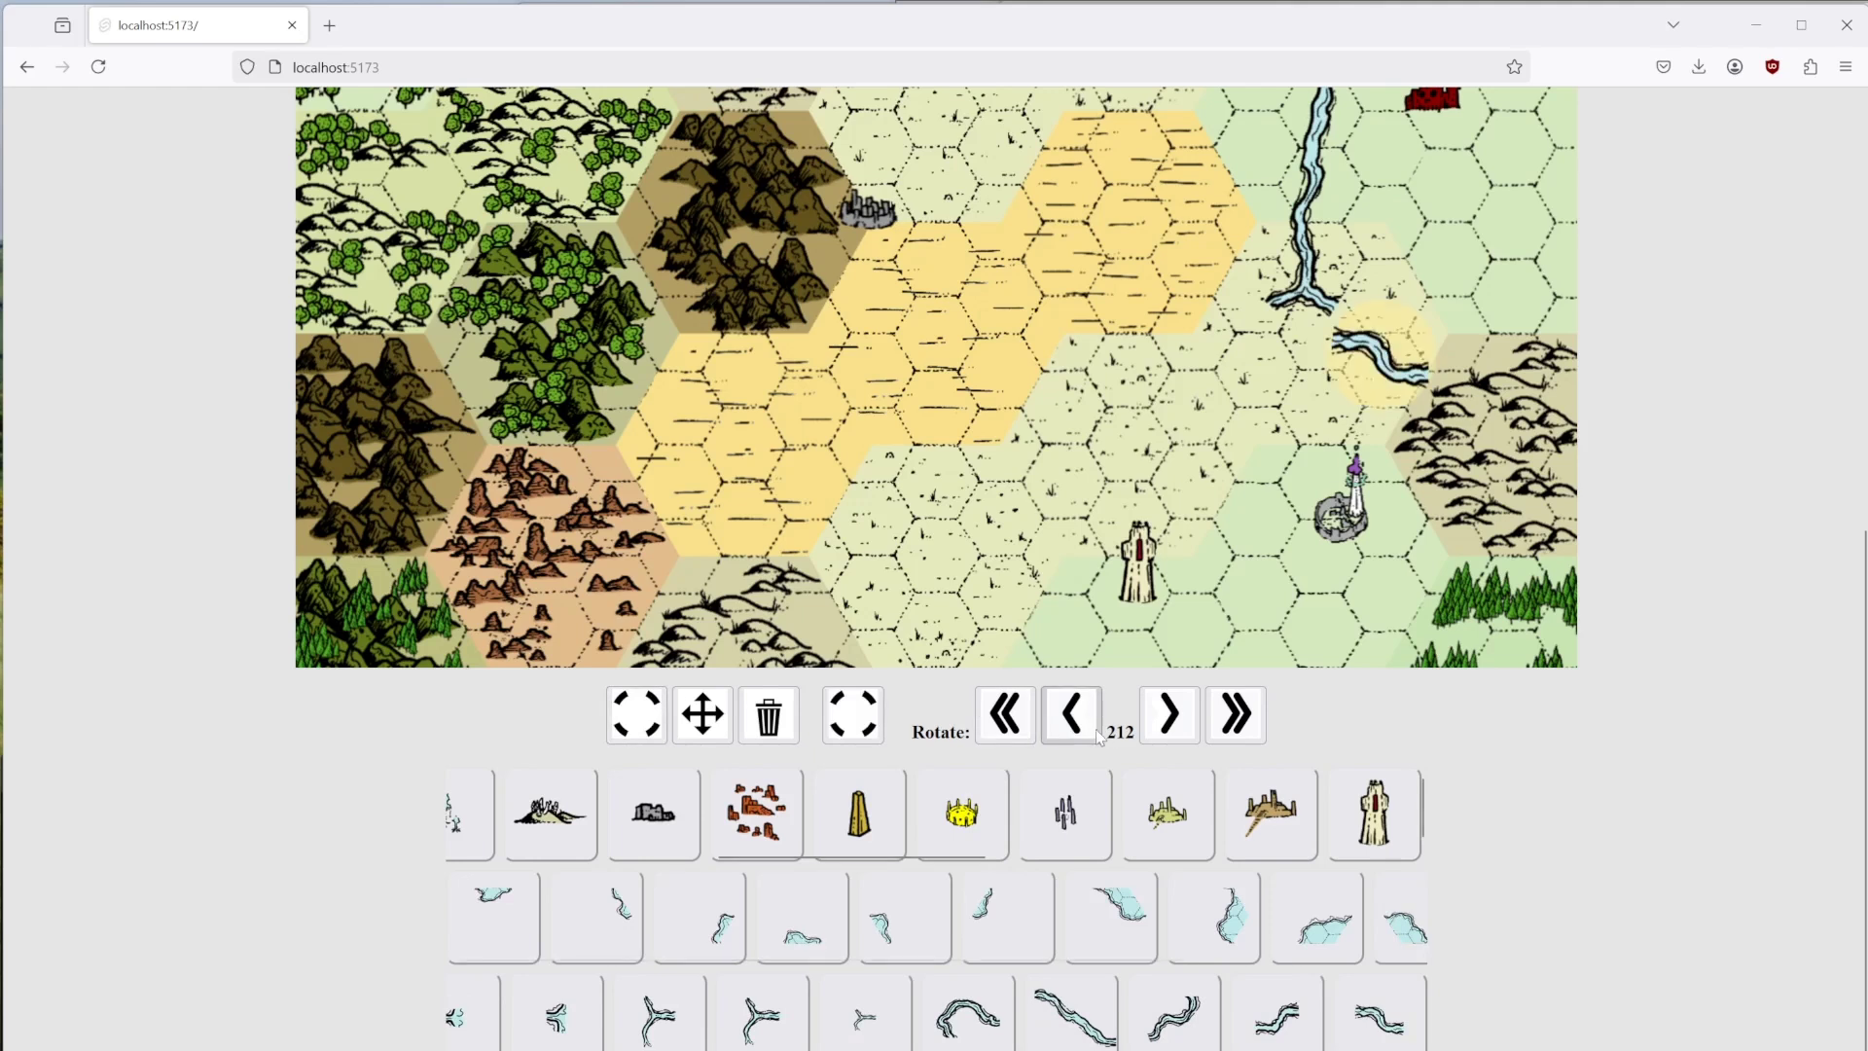
pyautogui.click(1250, 725)
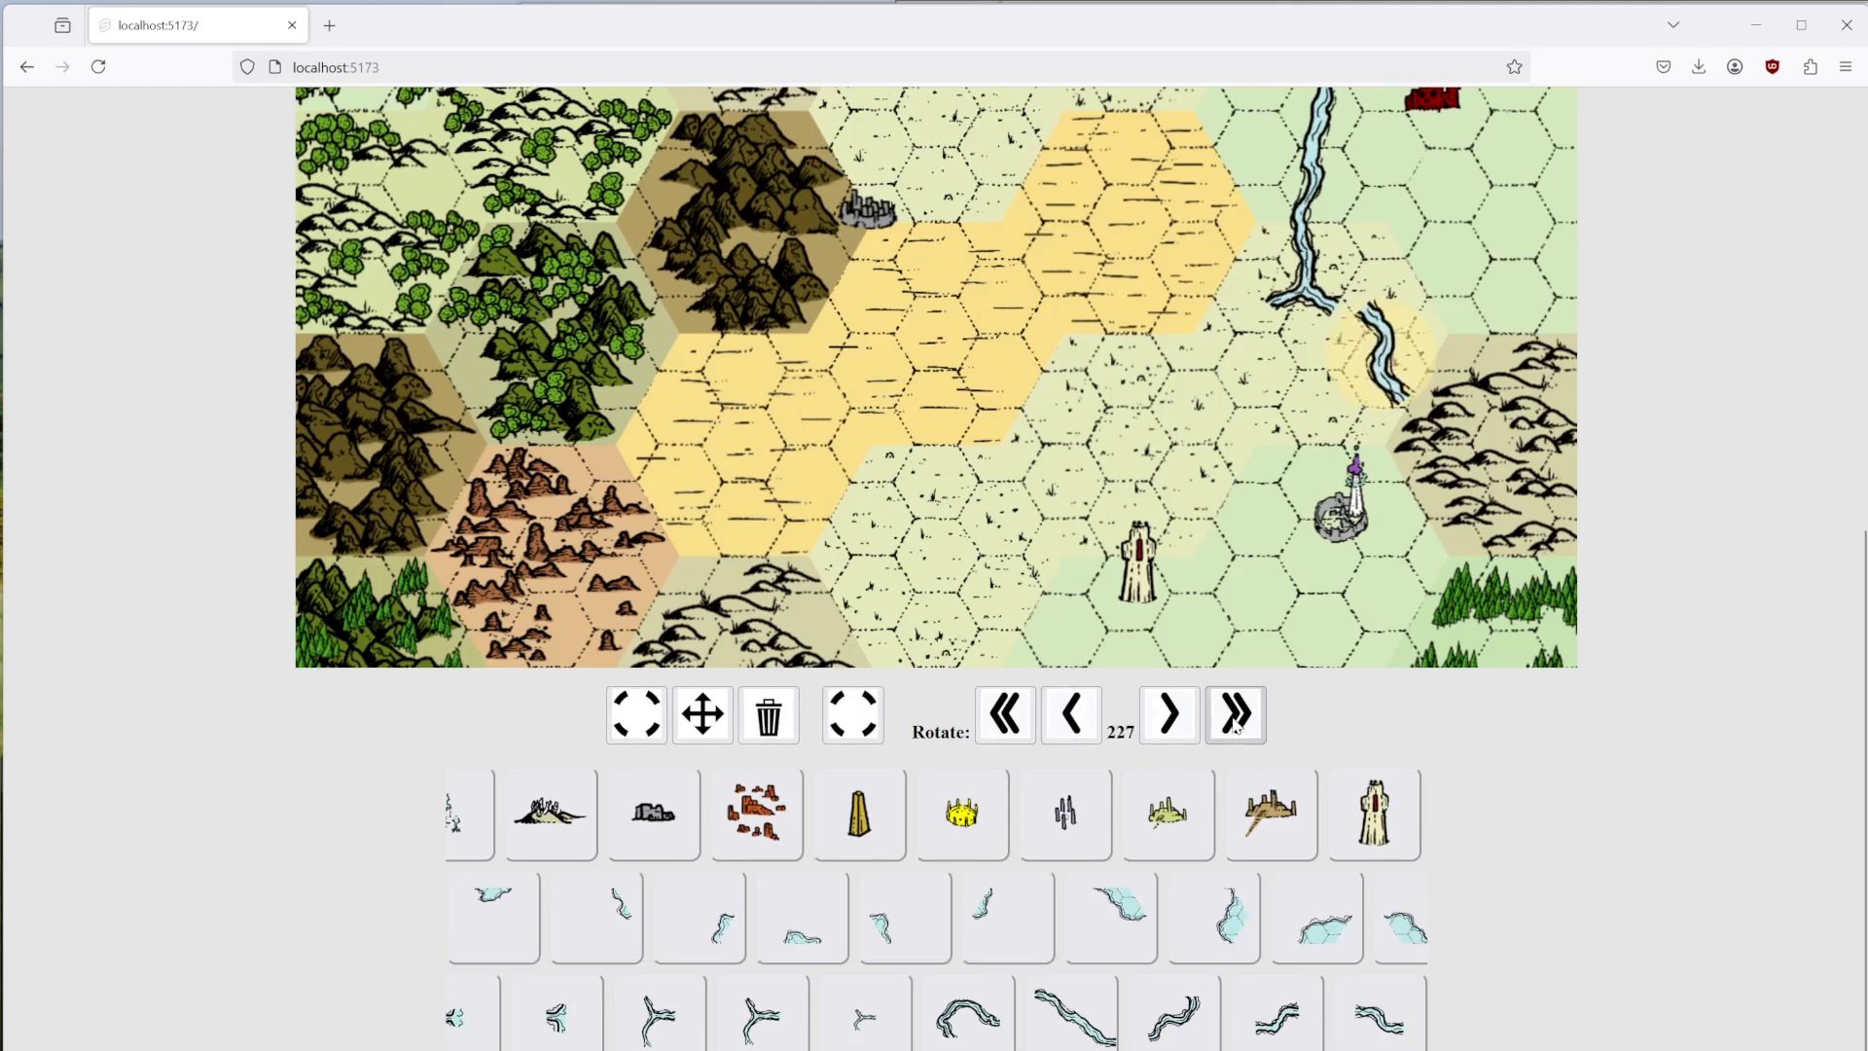
pyautogui.click(1008, 718)
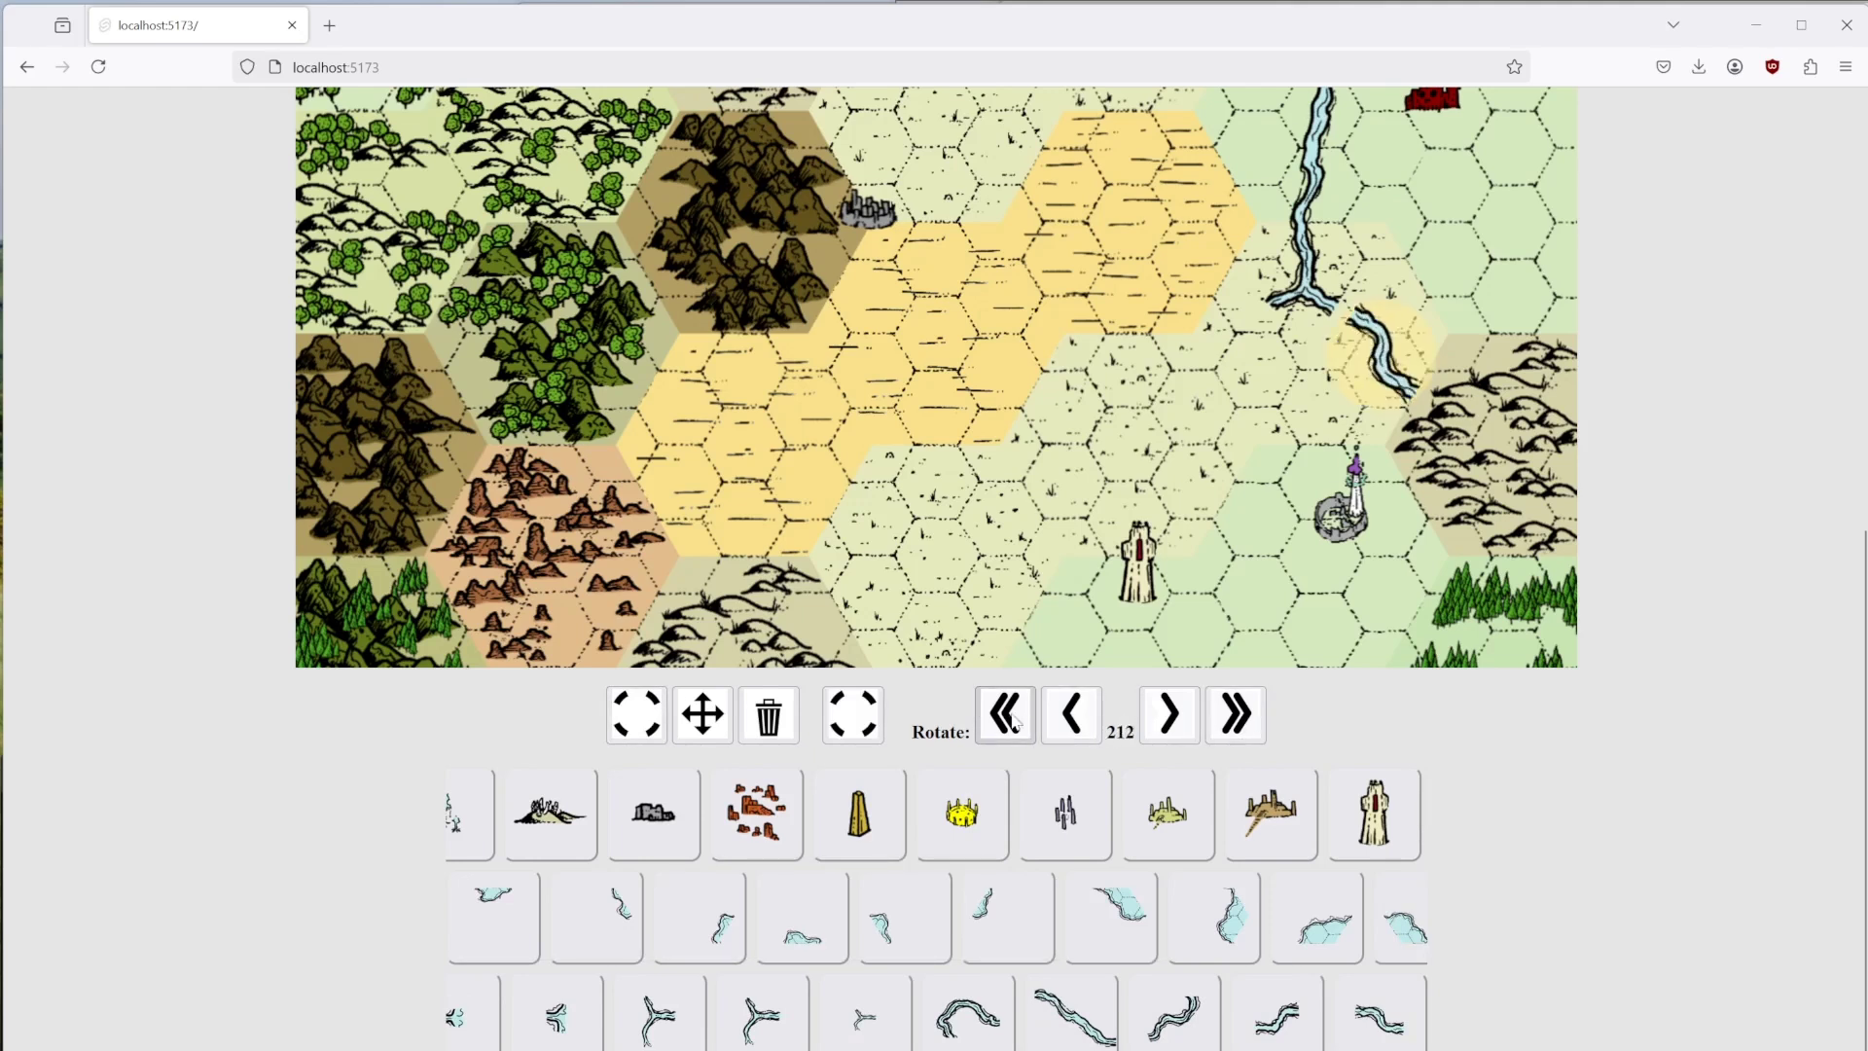
pyautogui.click(703, 715)
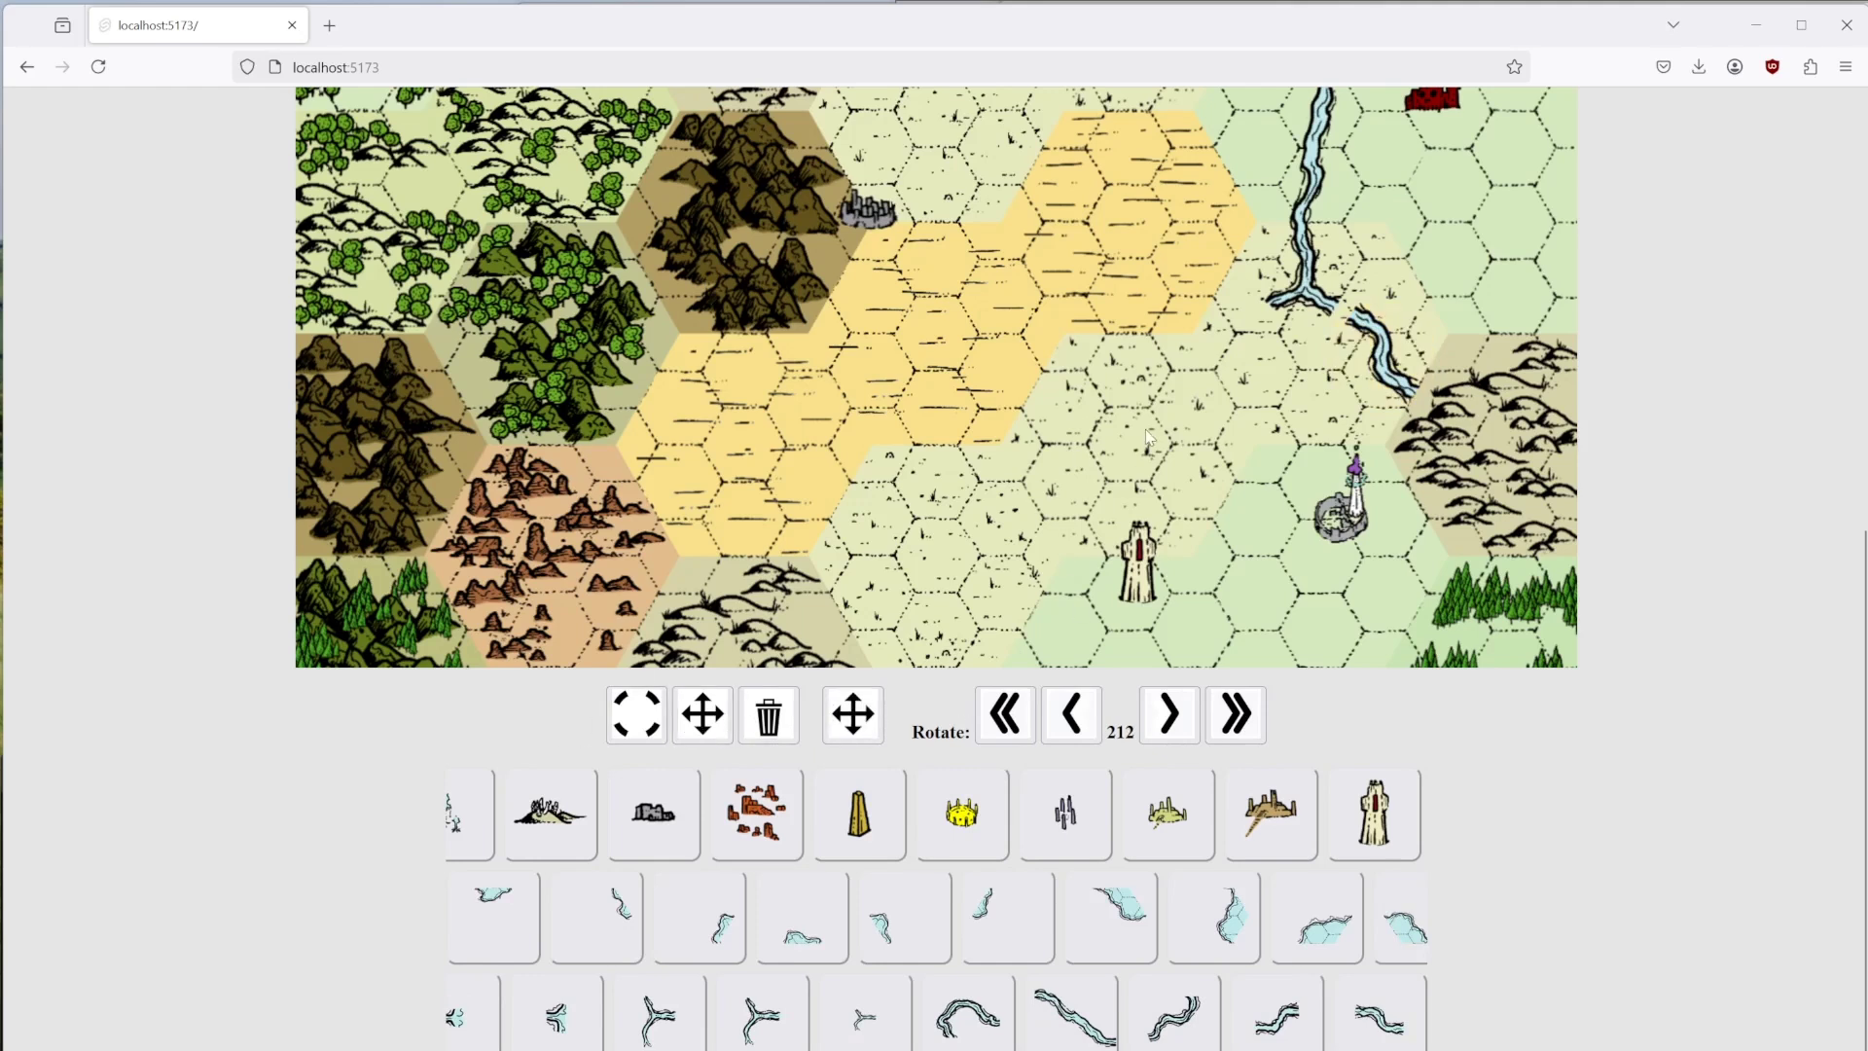
pyautogui.moveTo(1386, 348); pyautogui.dragTo(1367, 340)
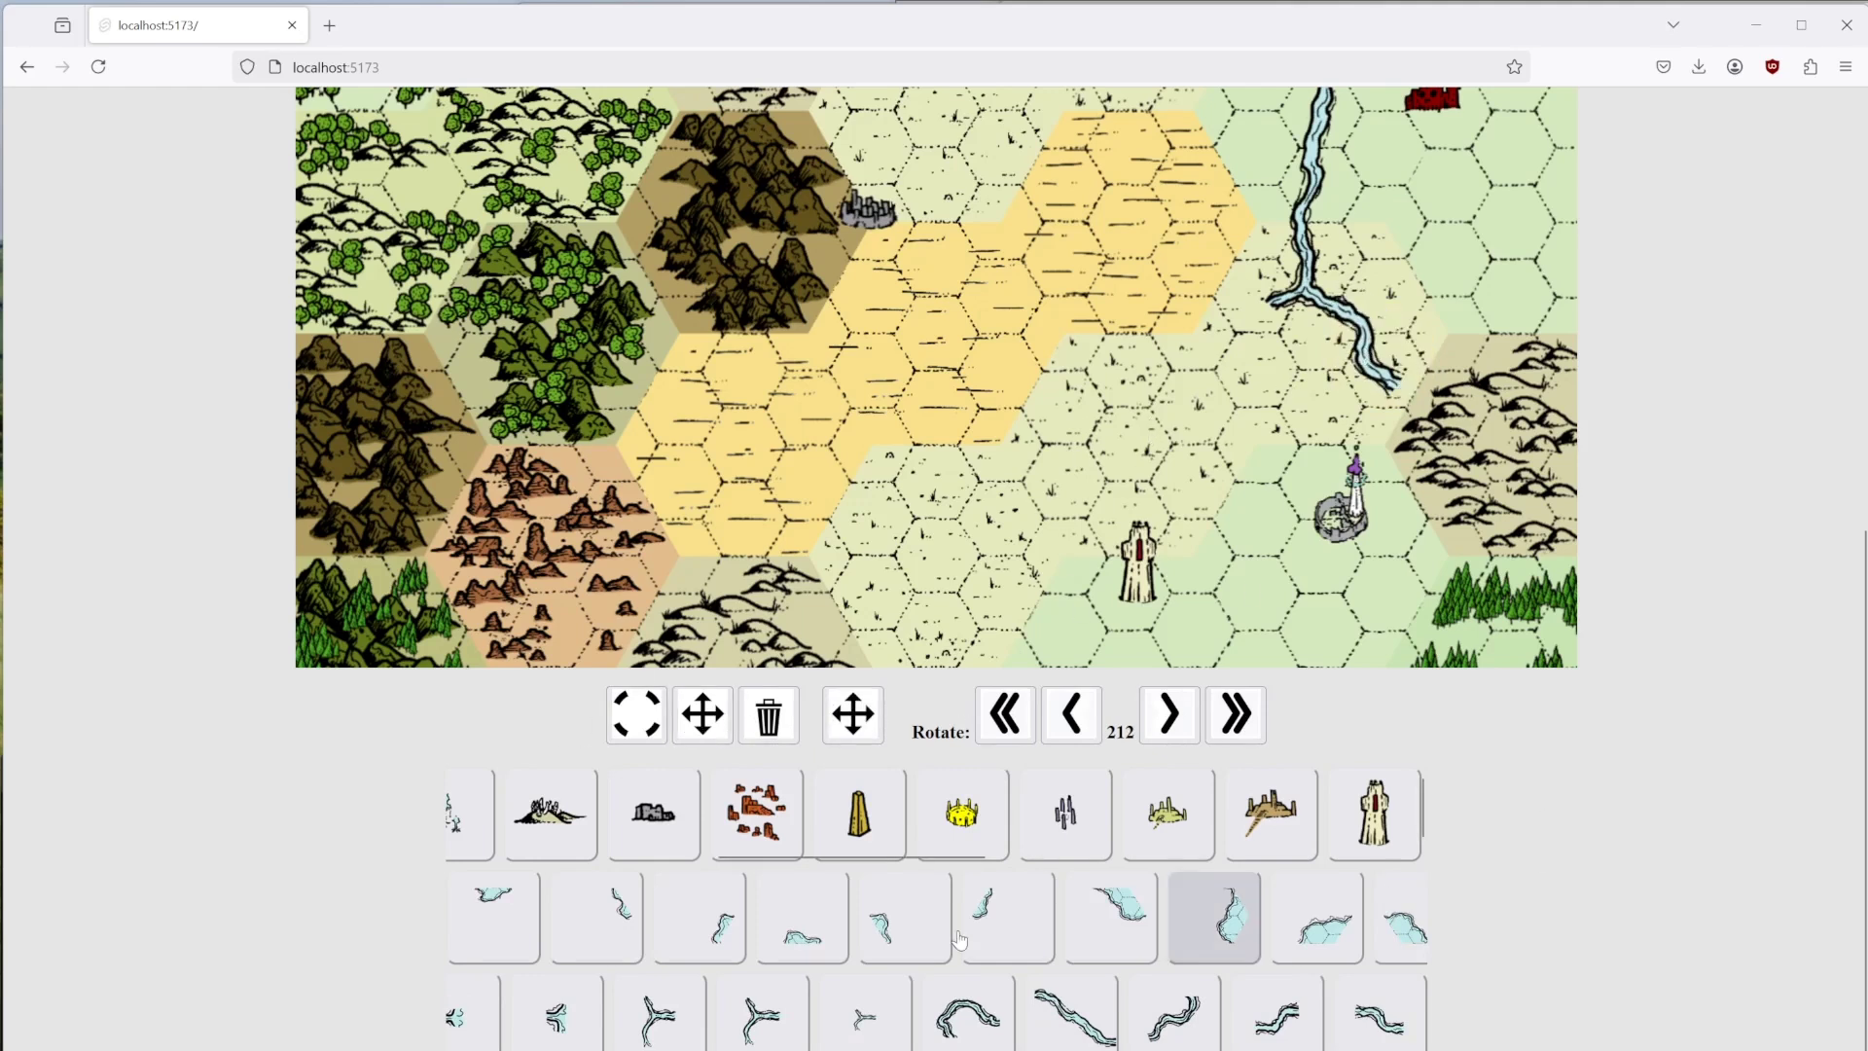
# Place the small forked river piece at the river's southeastern end by the hills, rotate it to 197 degrees, and deselect it.
pyautogui.click(869, 1031)
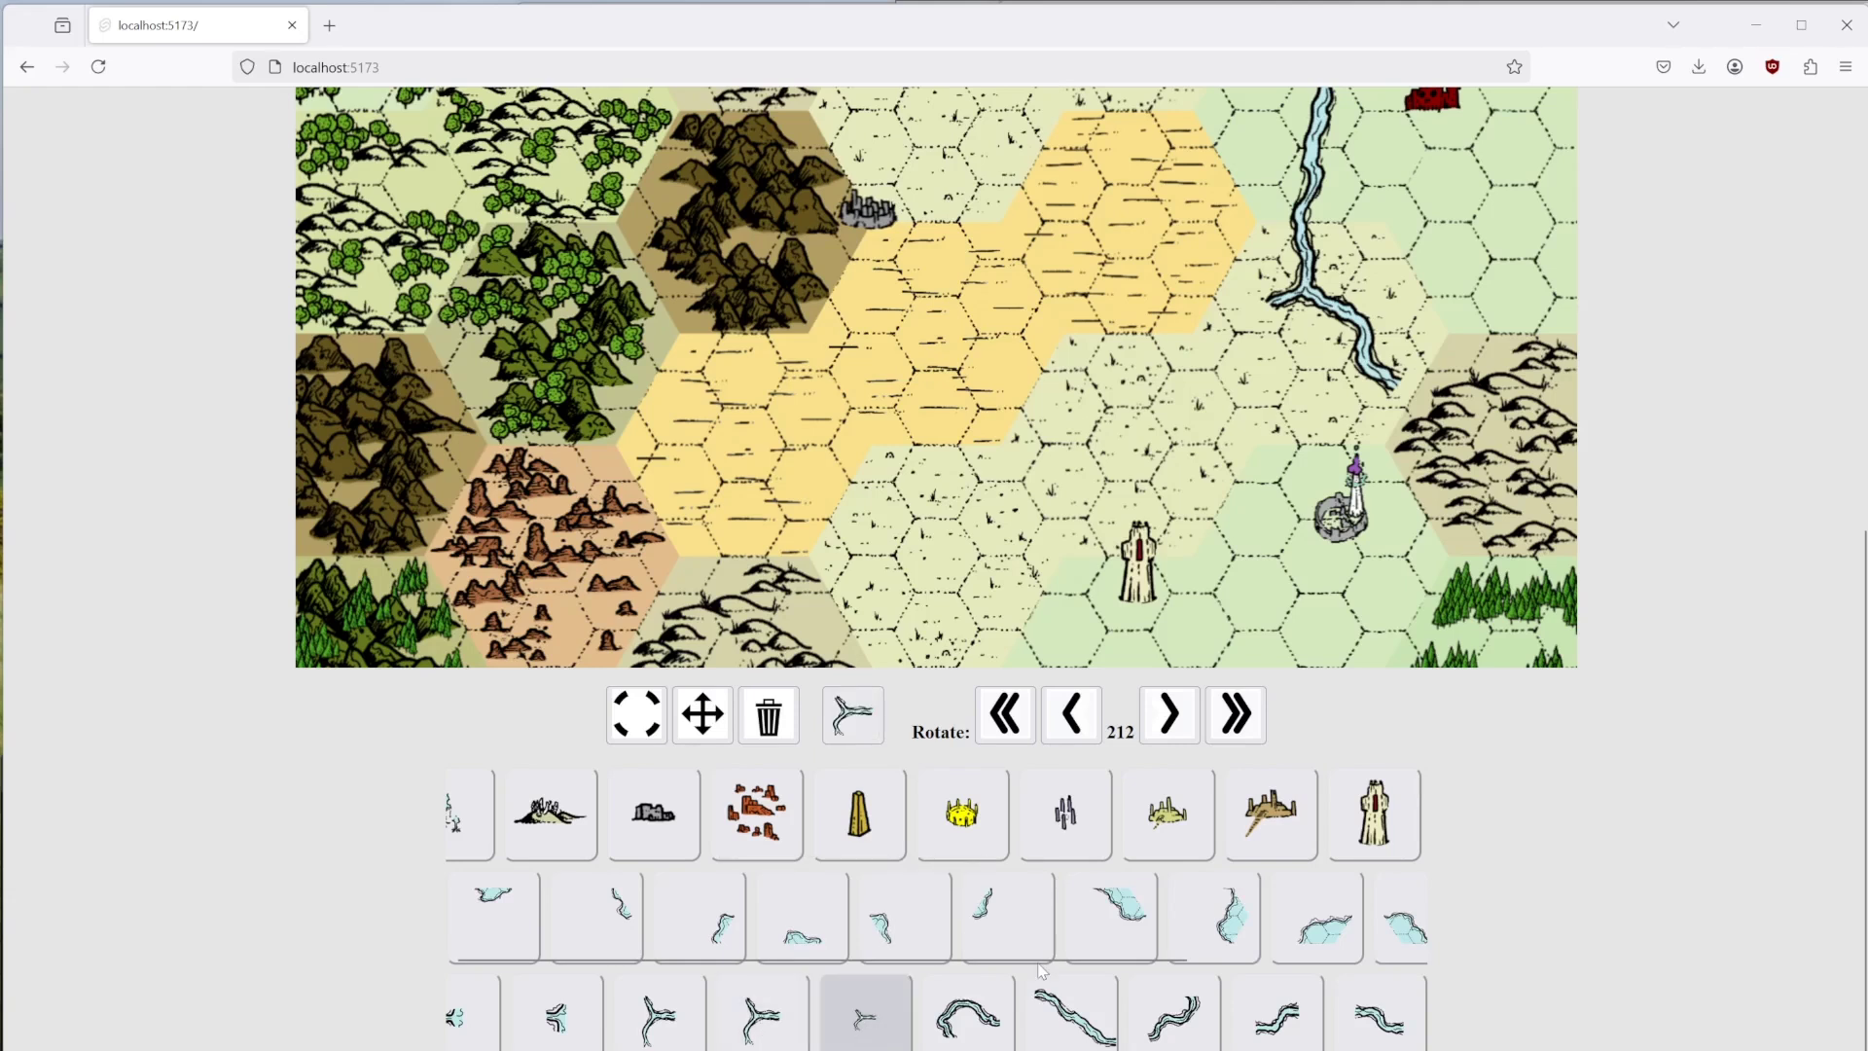
pyautogui.click(1430, 399)
pyautogui.click(654, 711)
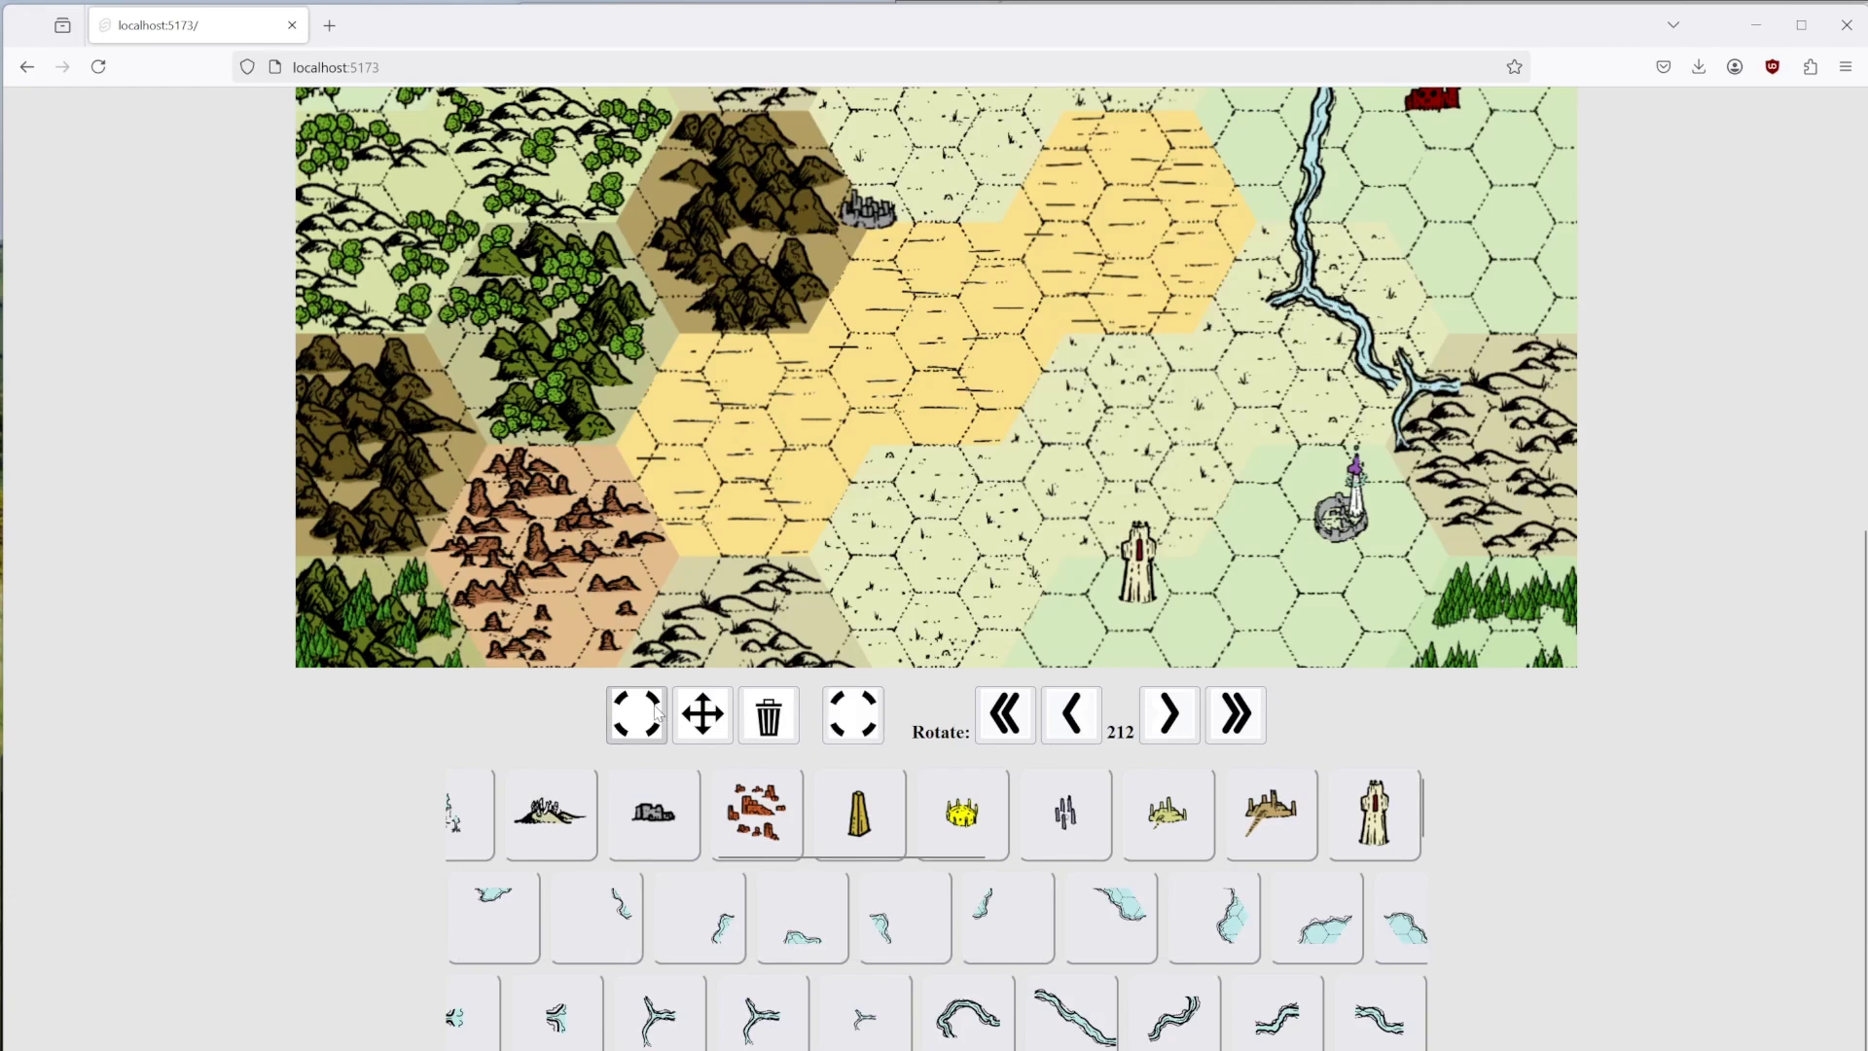
pyautogui.click(1410, 407)
pyautogui.click(1007, 715)
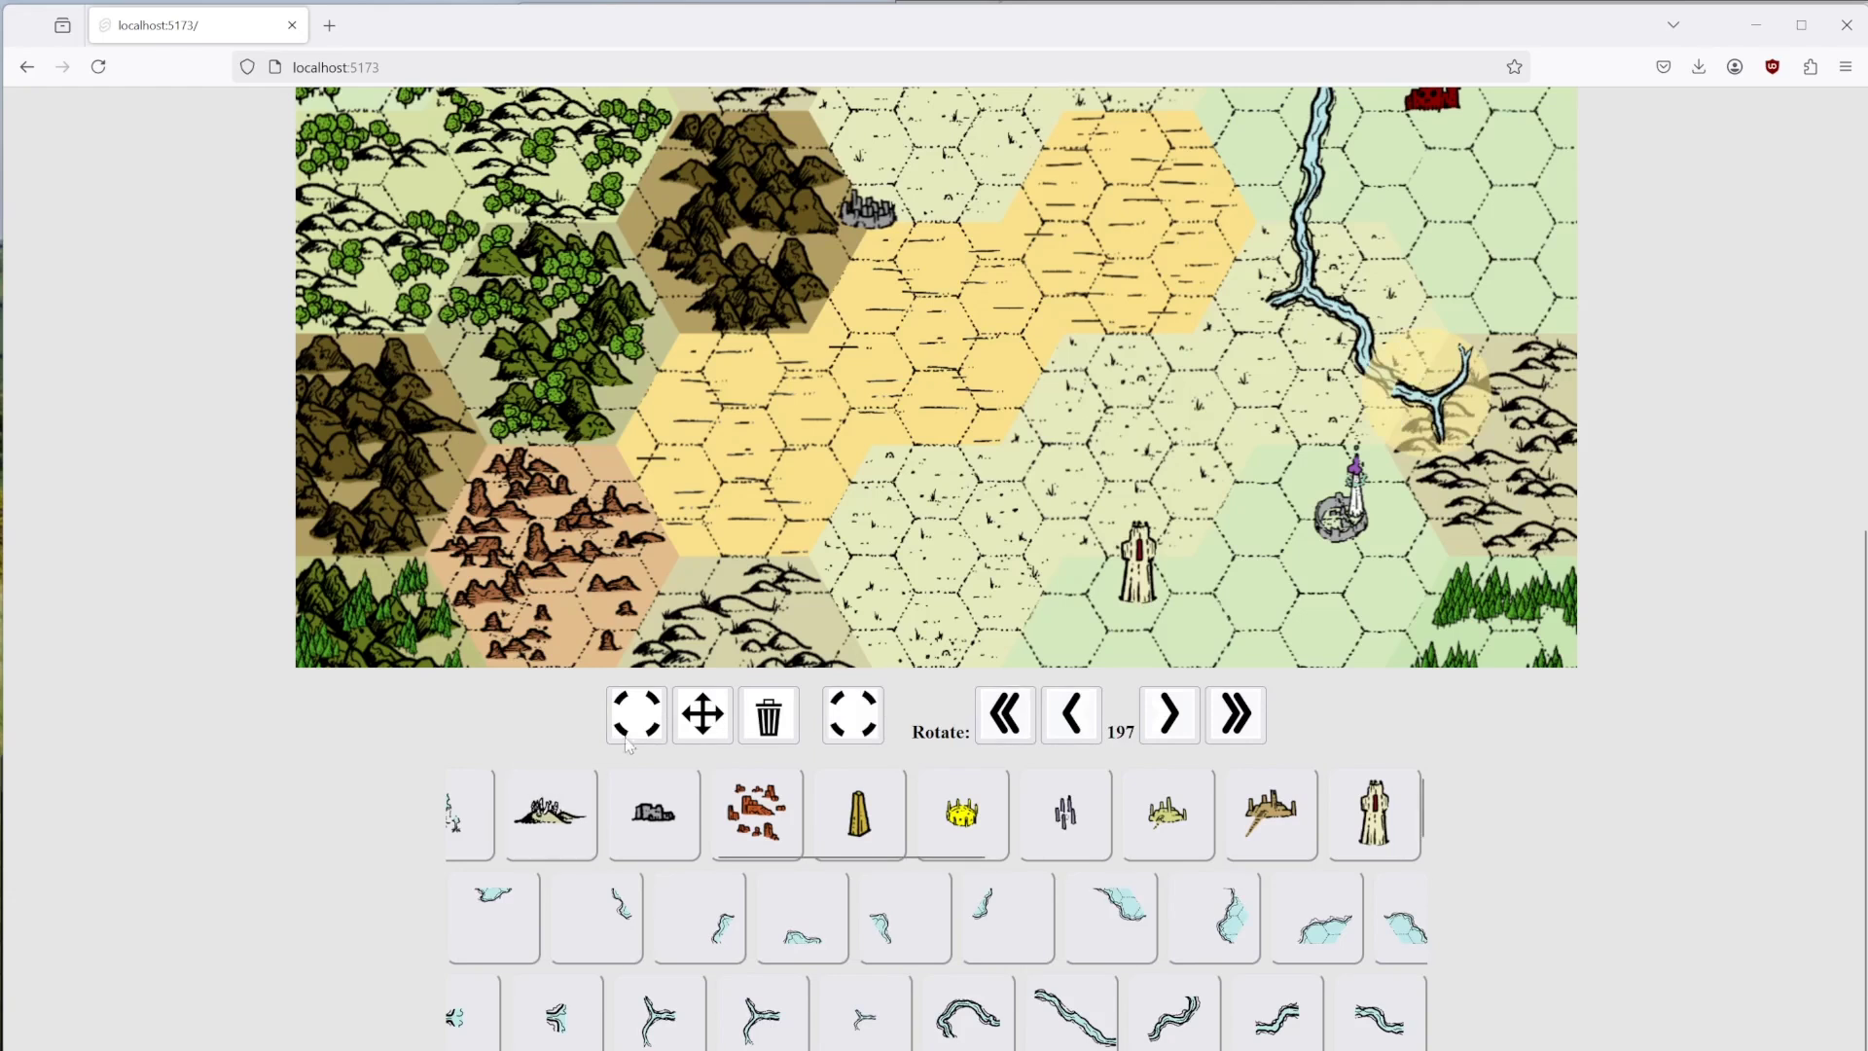
pyautogui.click(703, 713)
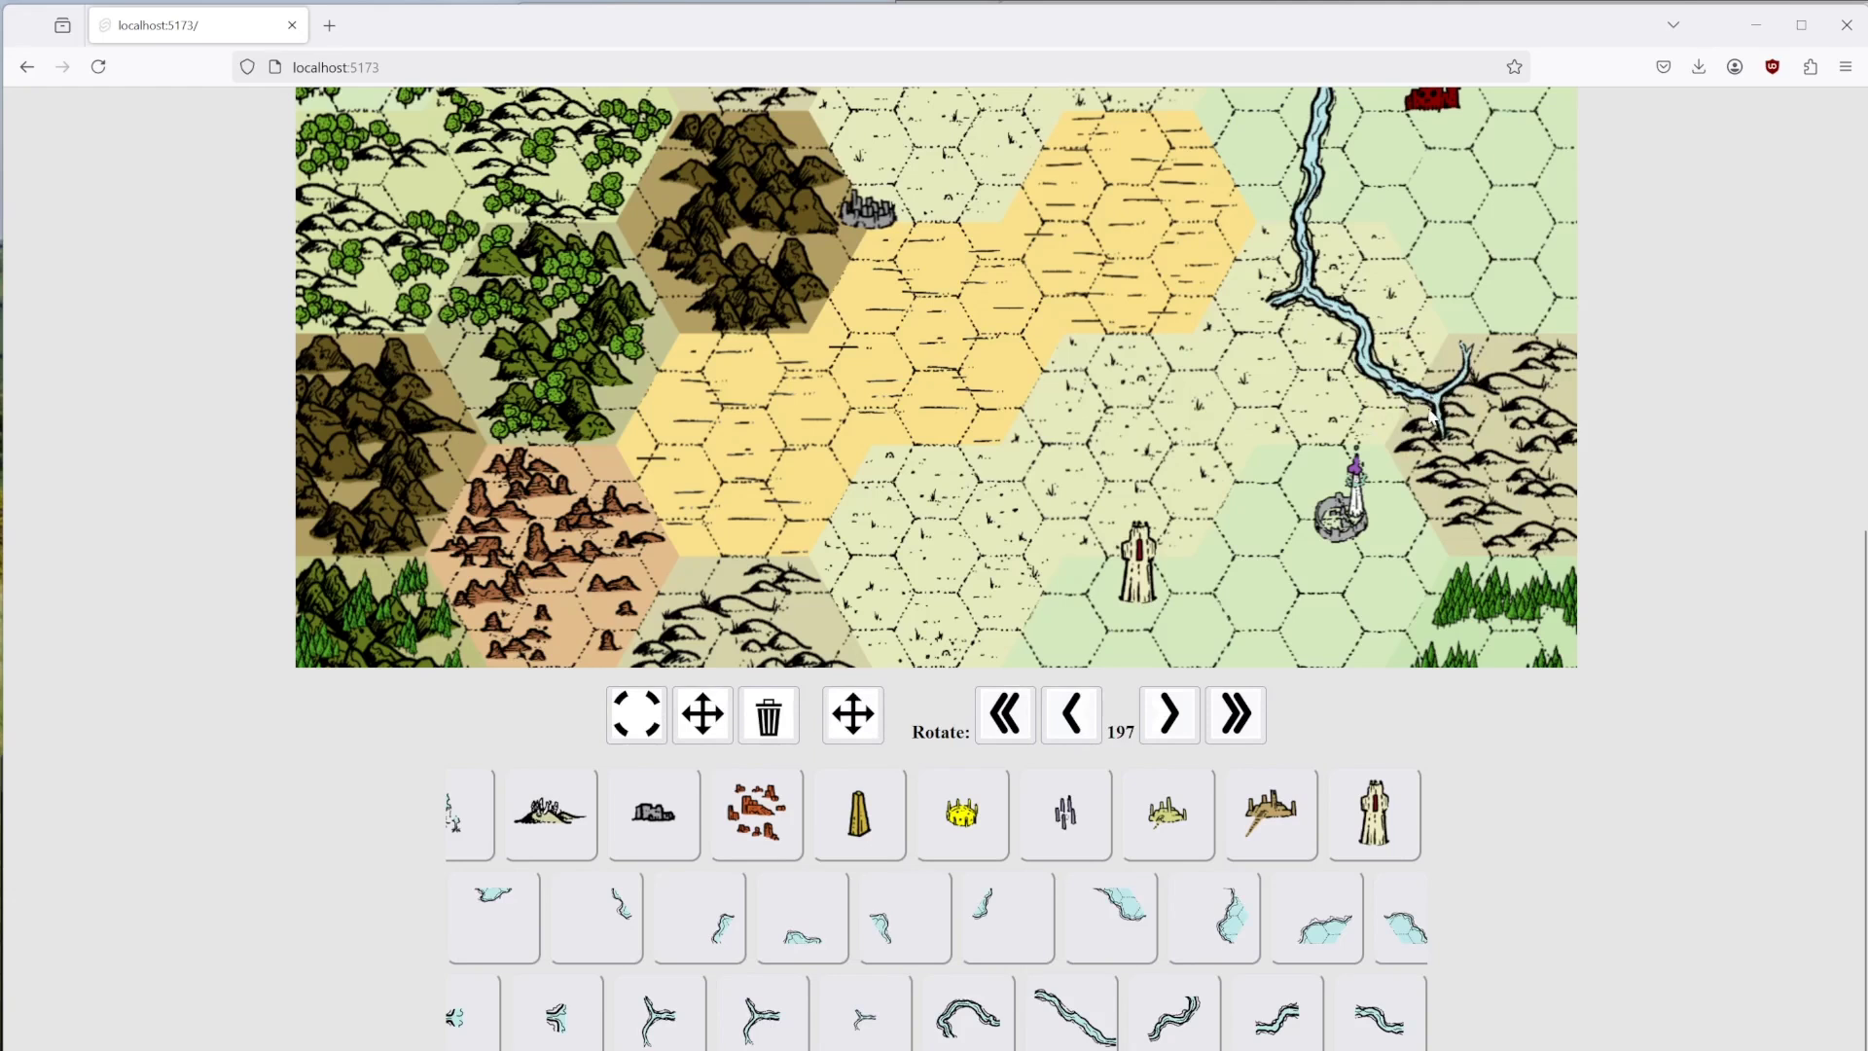
# Place the red ruins on the red badlands and the ruined mound on the green hex southeast of the purple-topped tower.
pyautogui.scroll(5, 1625, 419)
pyautogui.scroll(-3, 1607, 397)
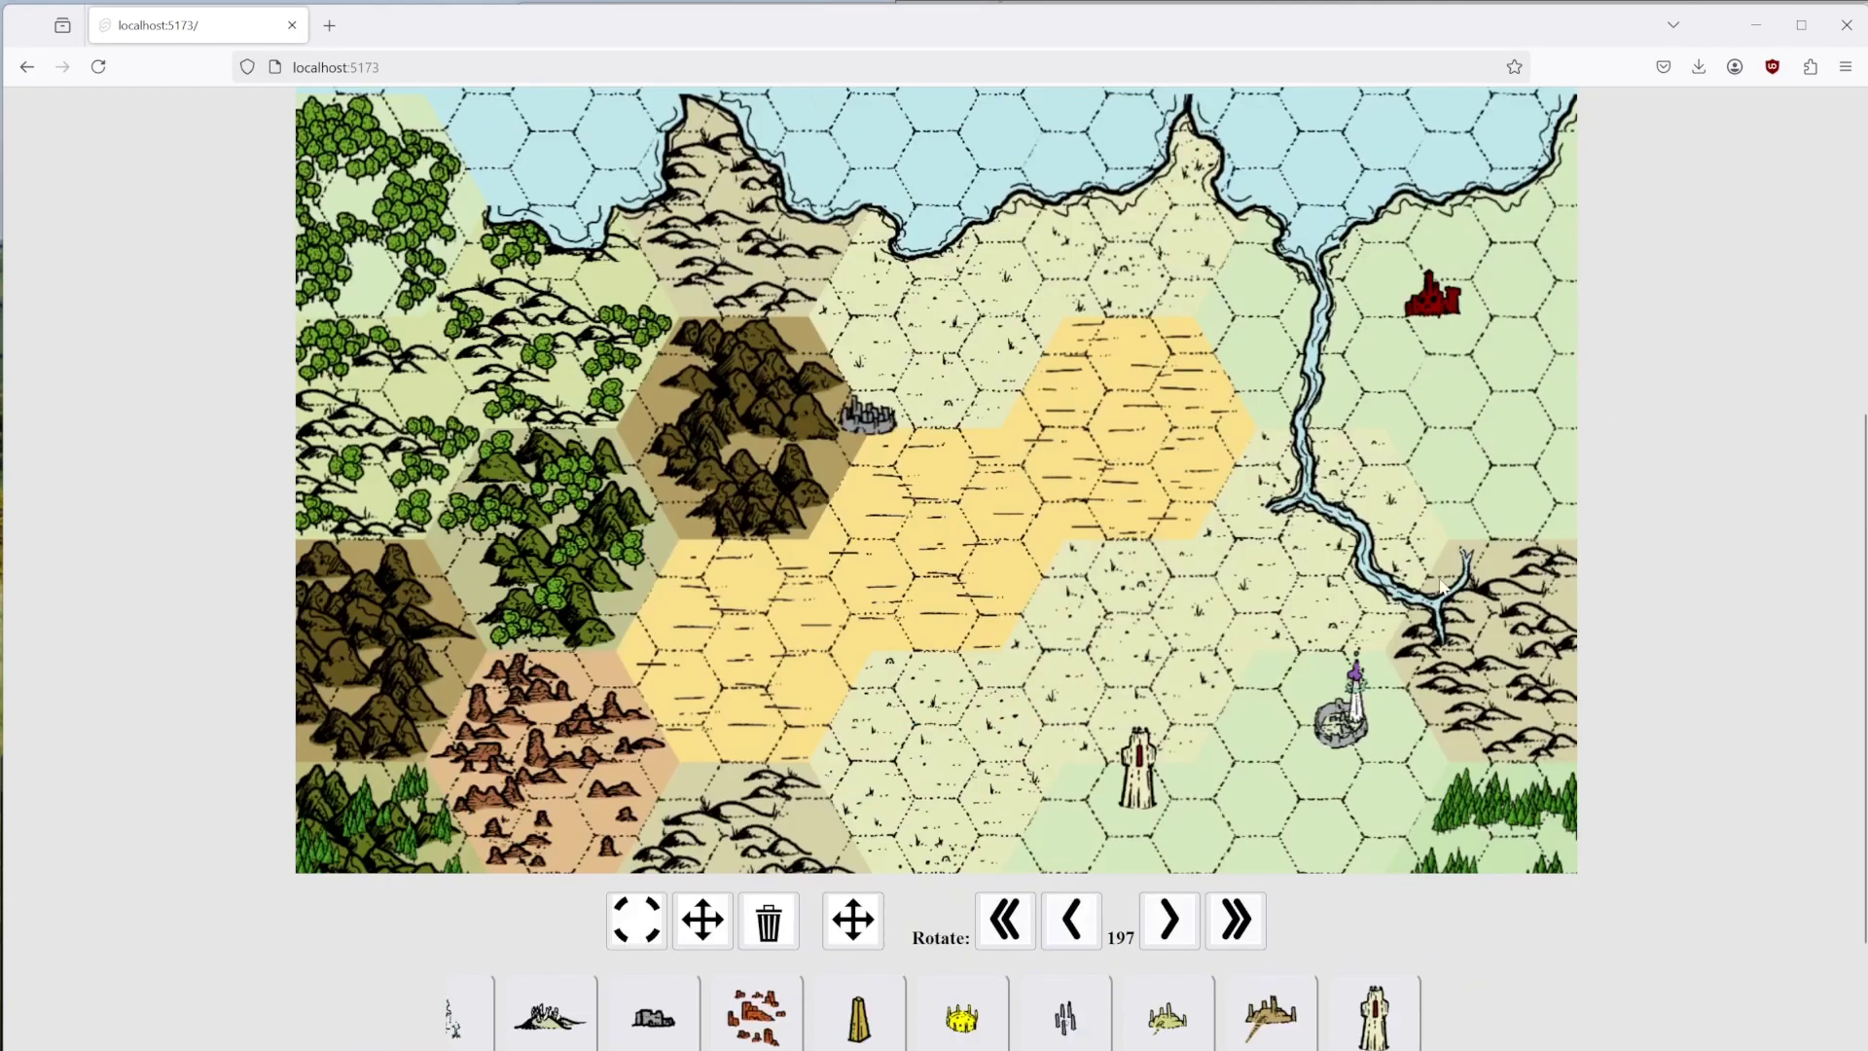
pyautogui.click(757, 1017)
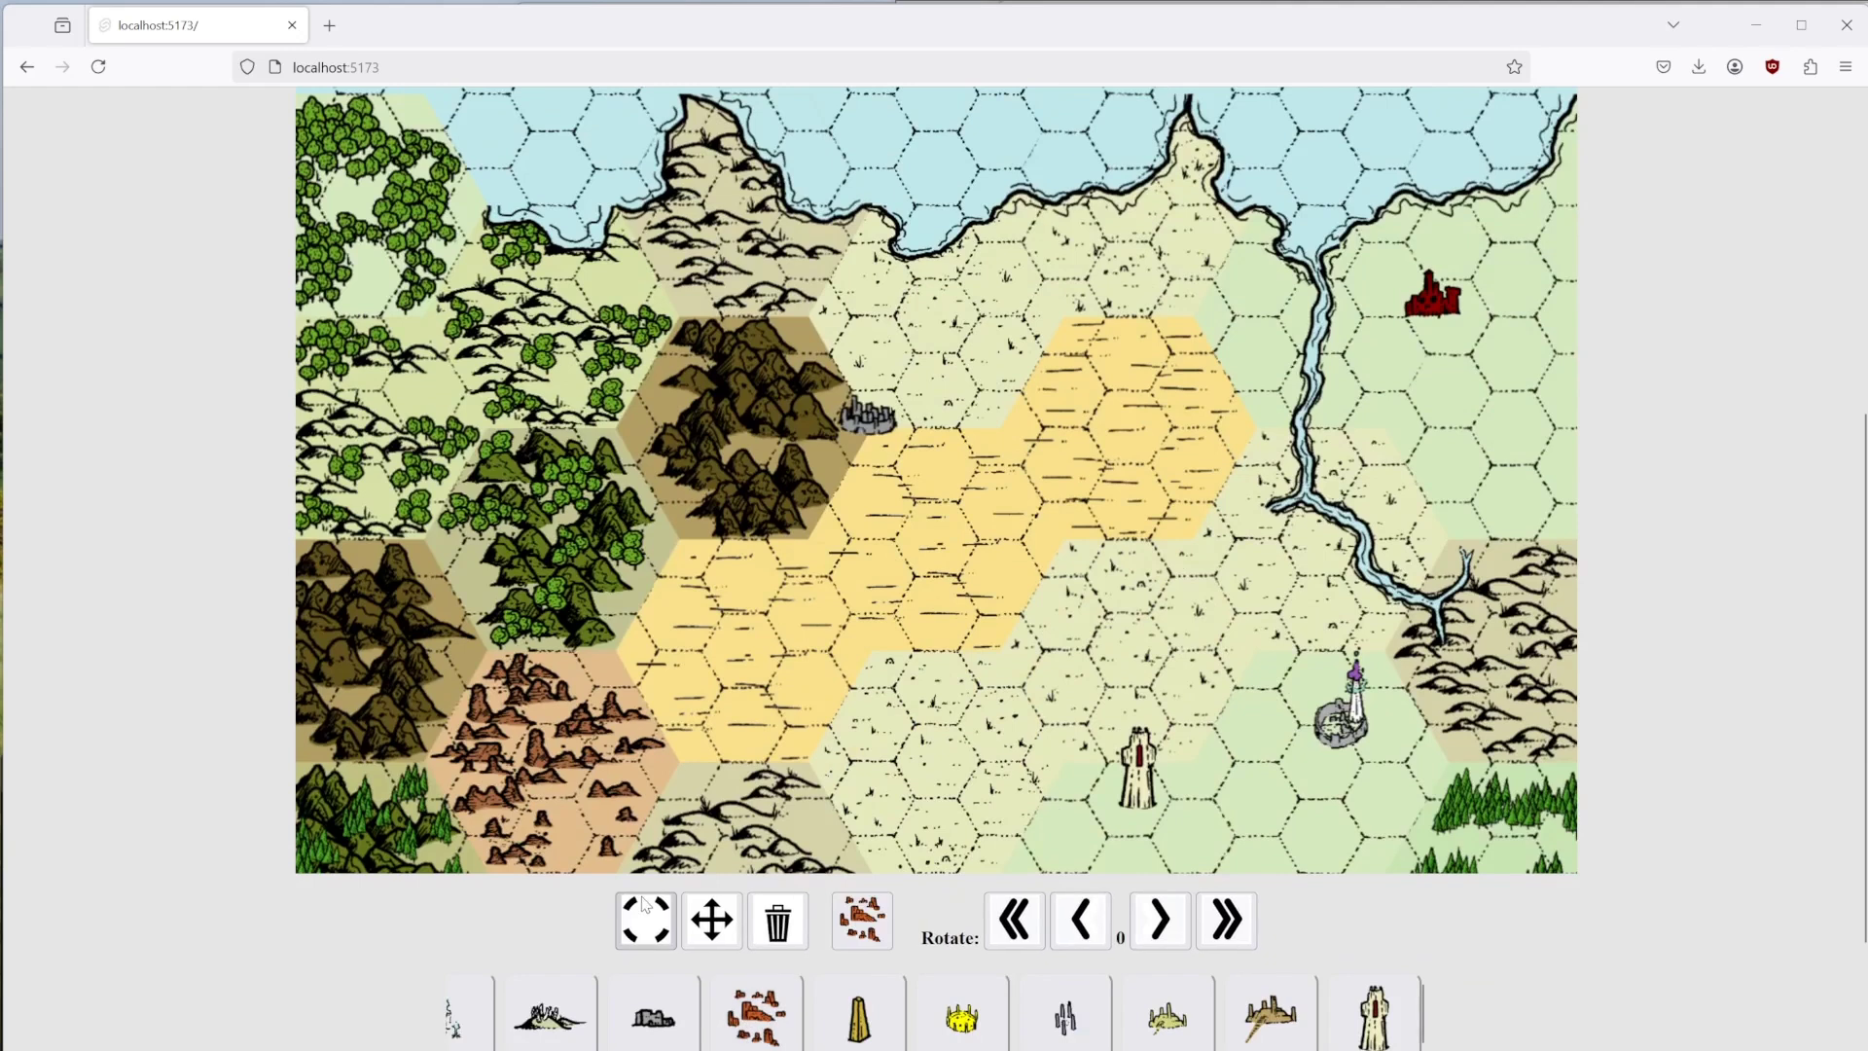
pyautogui.click(590, 826)
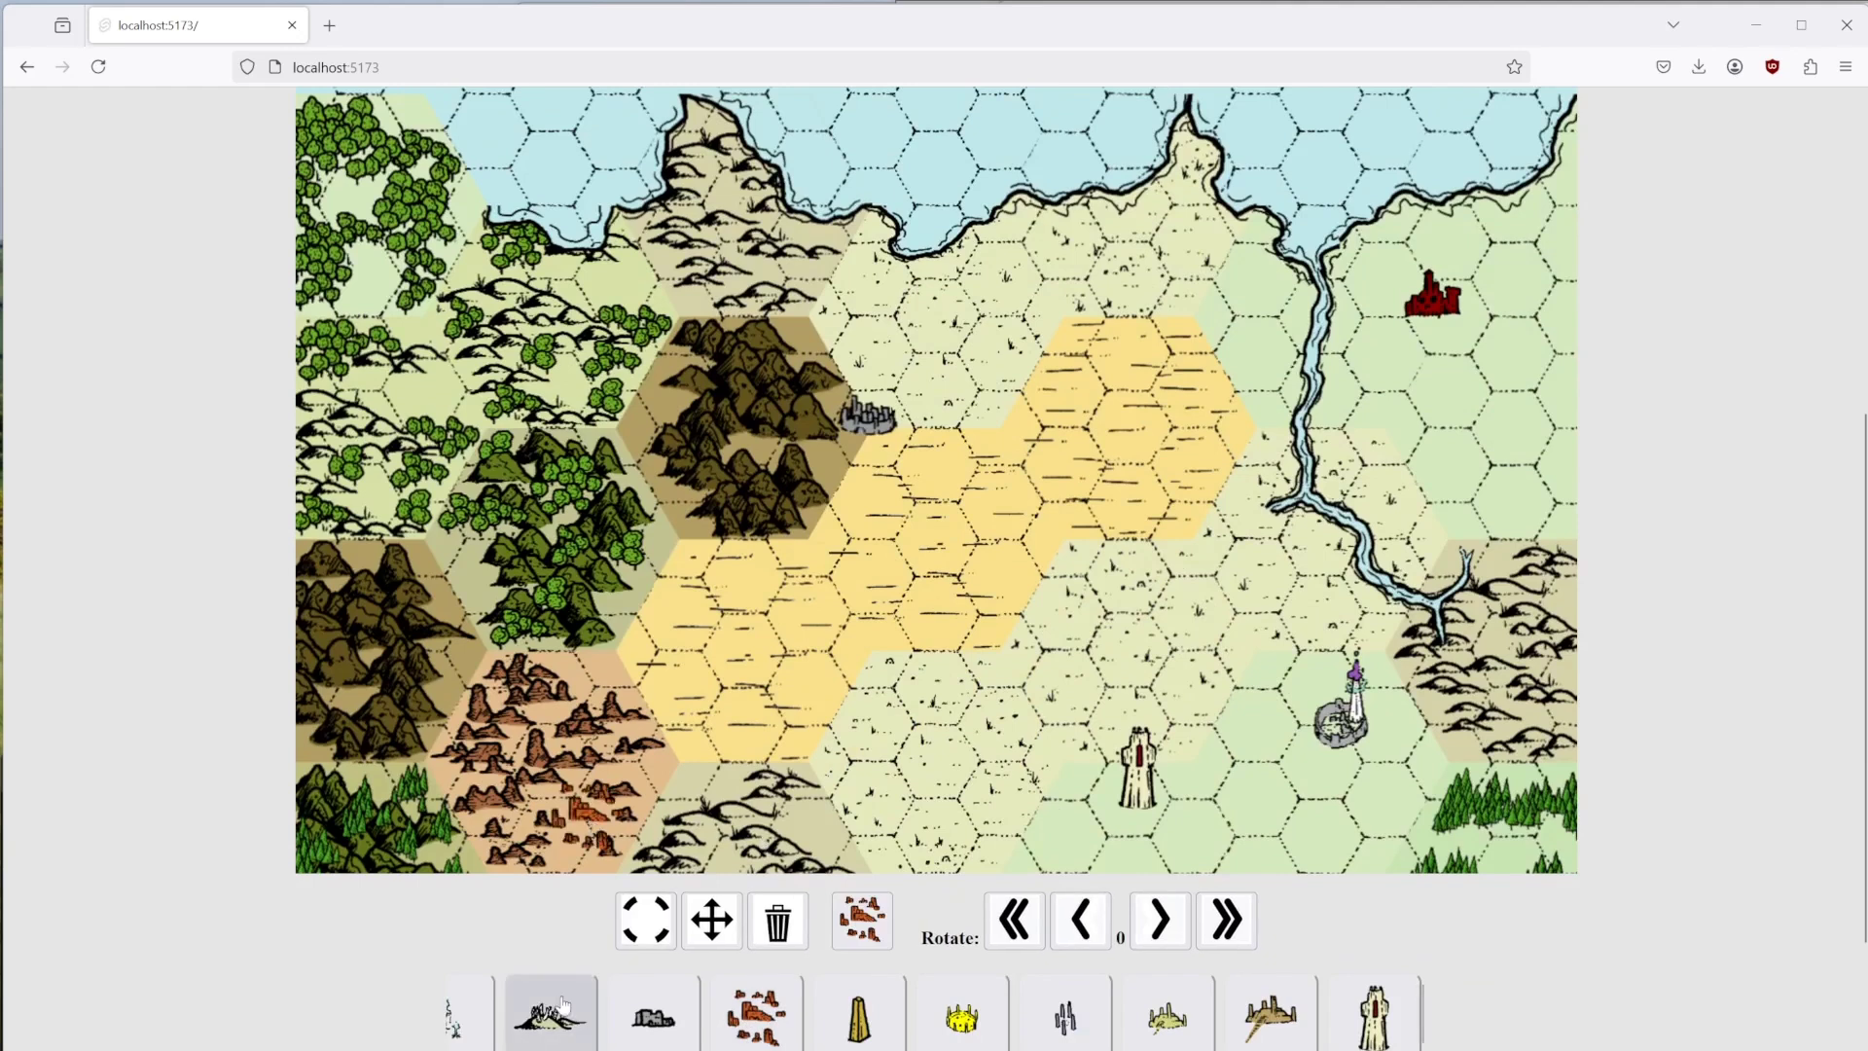
pyautogui.click(570, 1025)
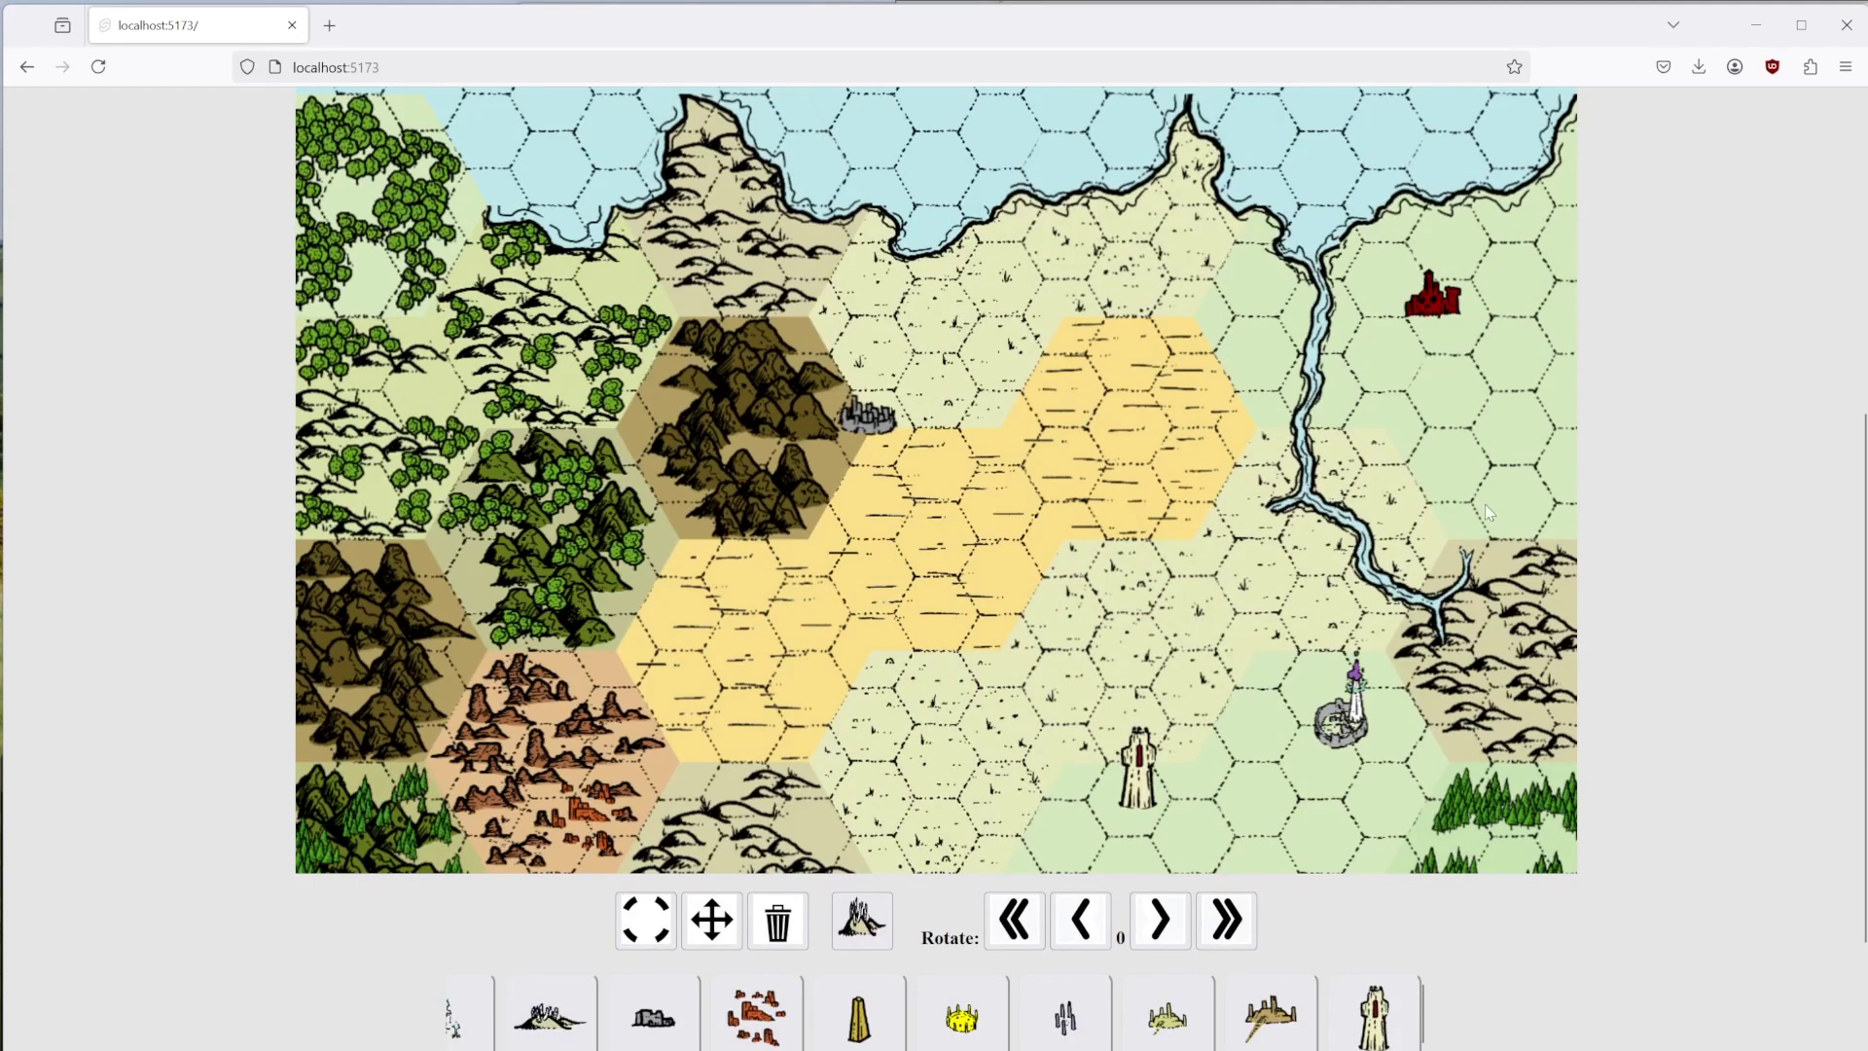
pyautogui.click(1416, 760)
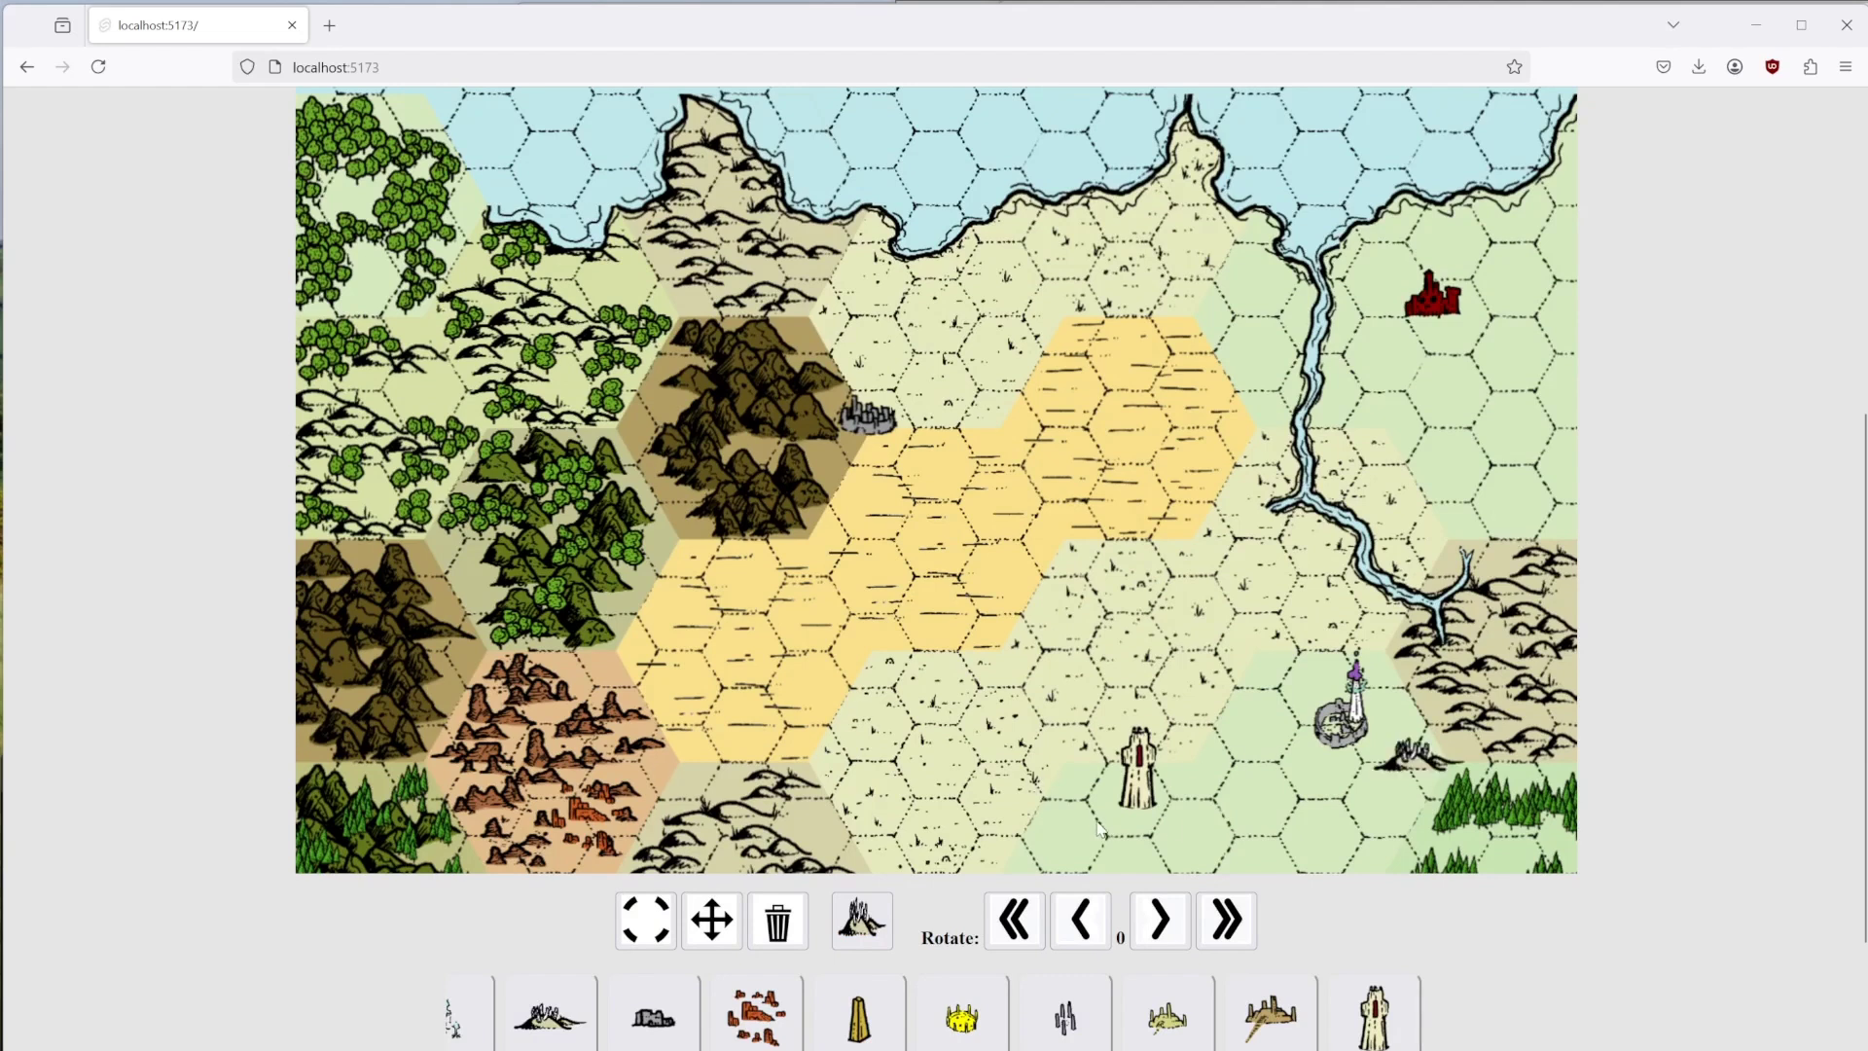
# Review the finished map together with the usage instructions and the list of planned features above it.
pyautogui.scroll(4, 1781, 508)
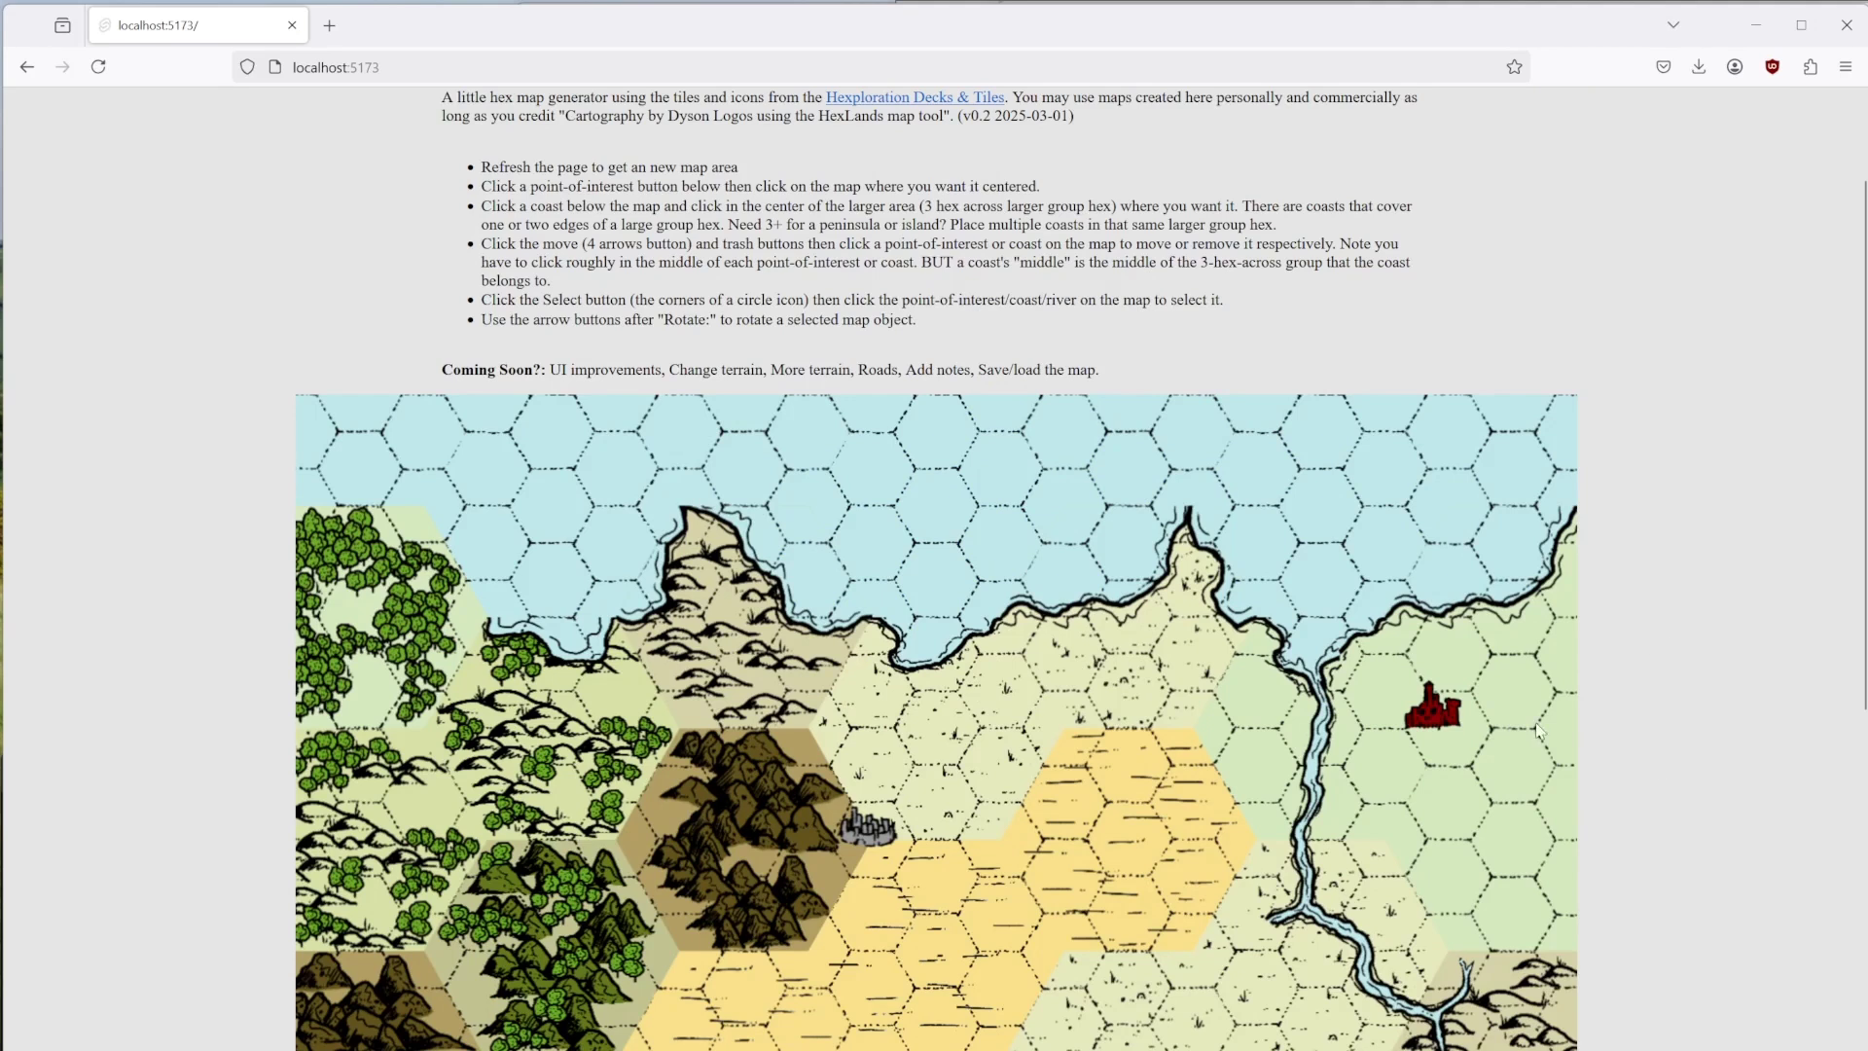
pyautogui.scroll(-3, 1639, 701)
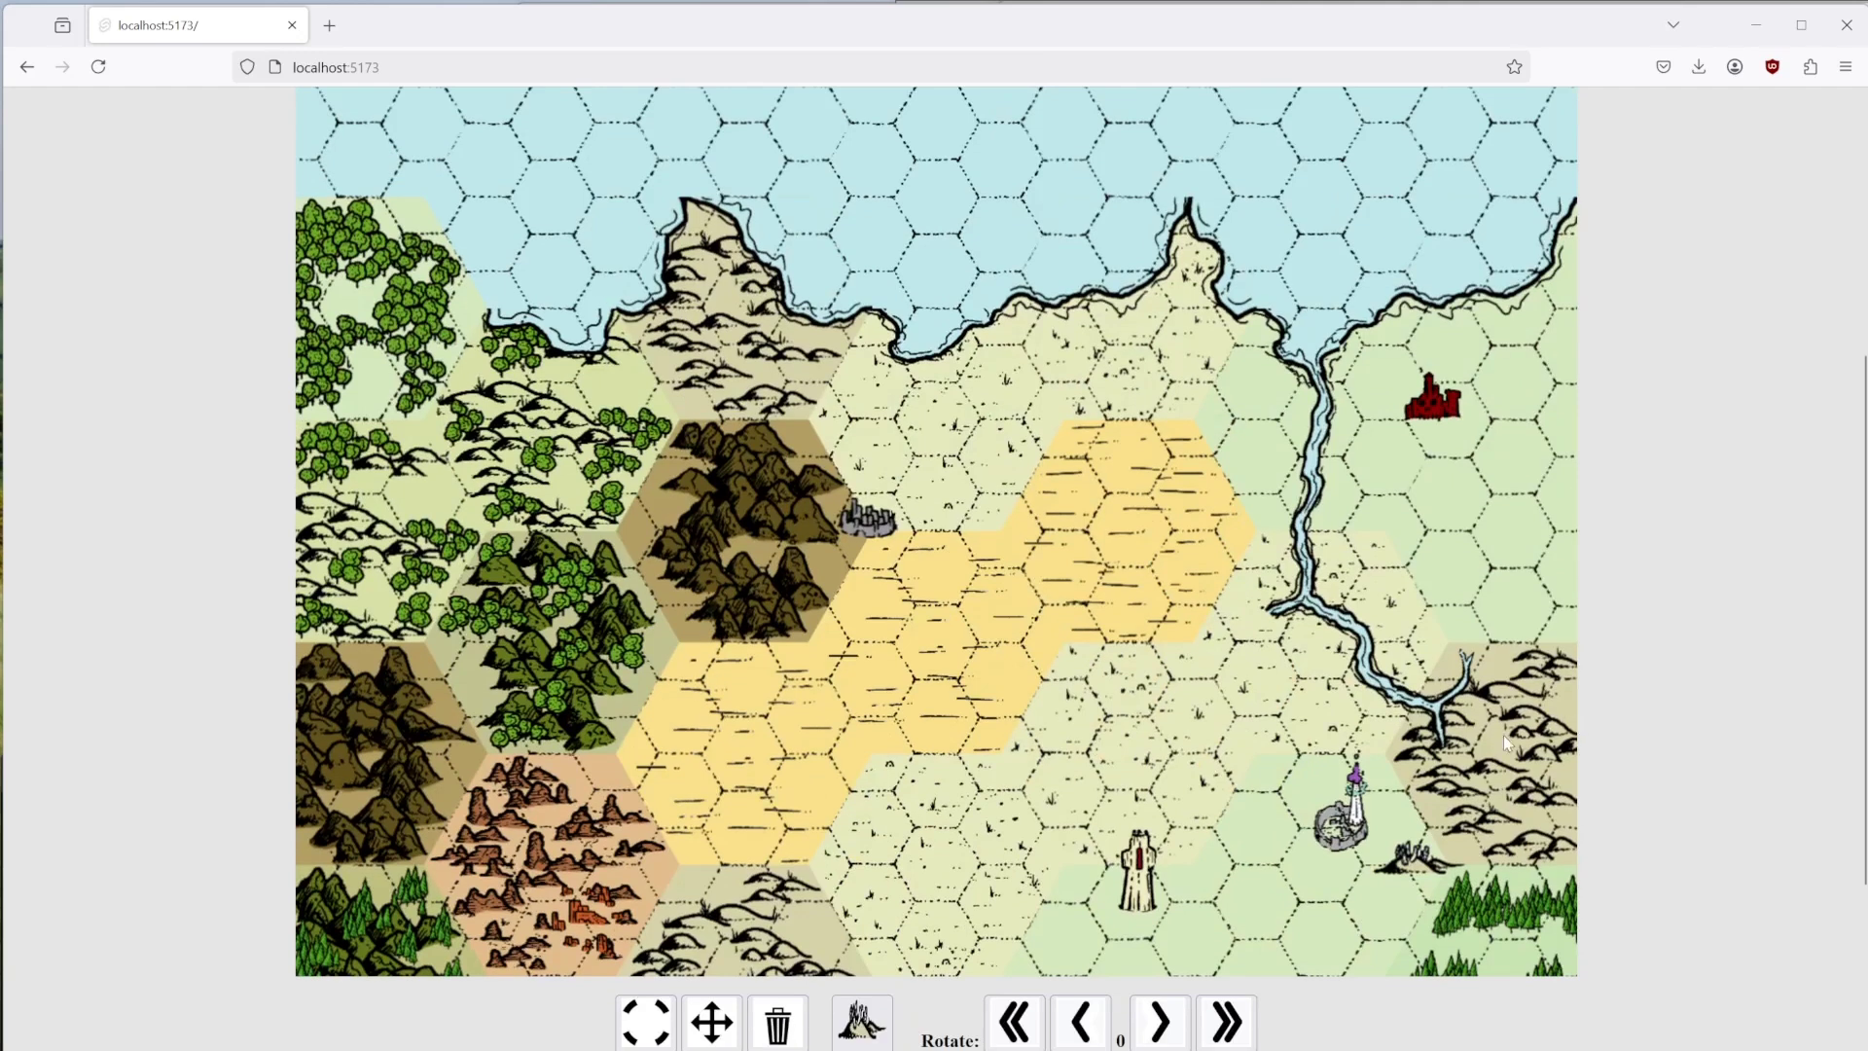
pyautogui.scroll(2, 1506, 736)
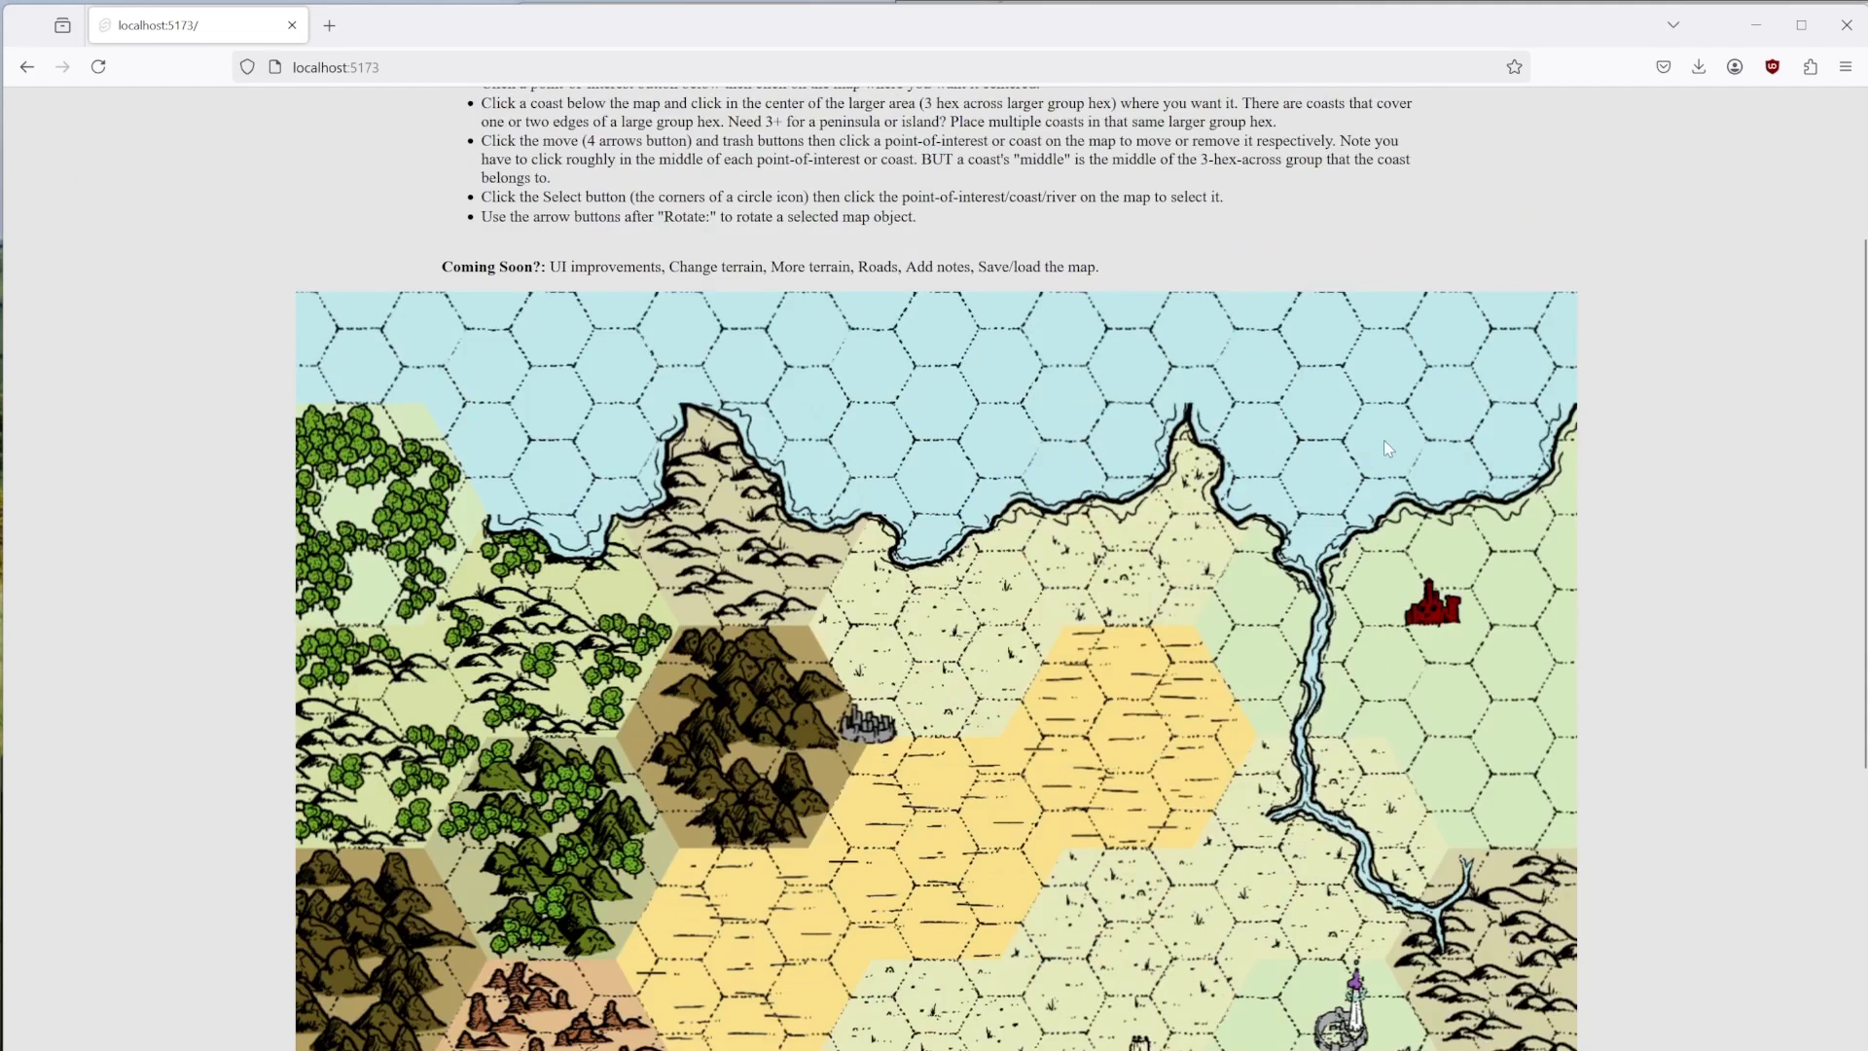
pyautogui.scroll(-3, 1656, 723)
pyautogui.scroll(2, 1633, 710)
pyautogui.scroll(-1, 1608, 723)
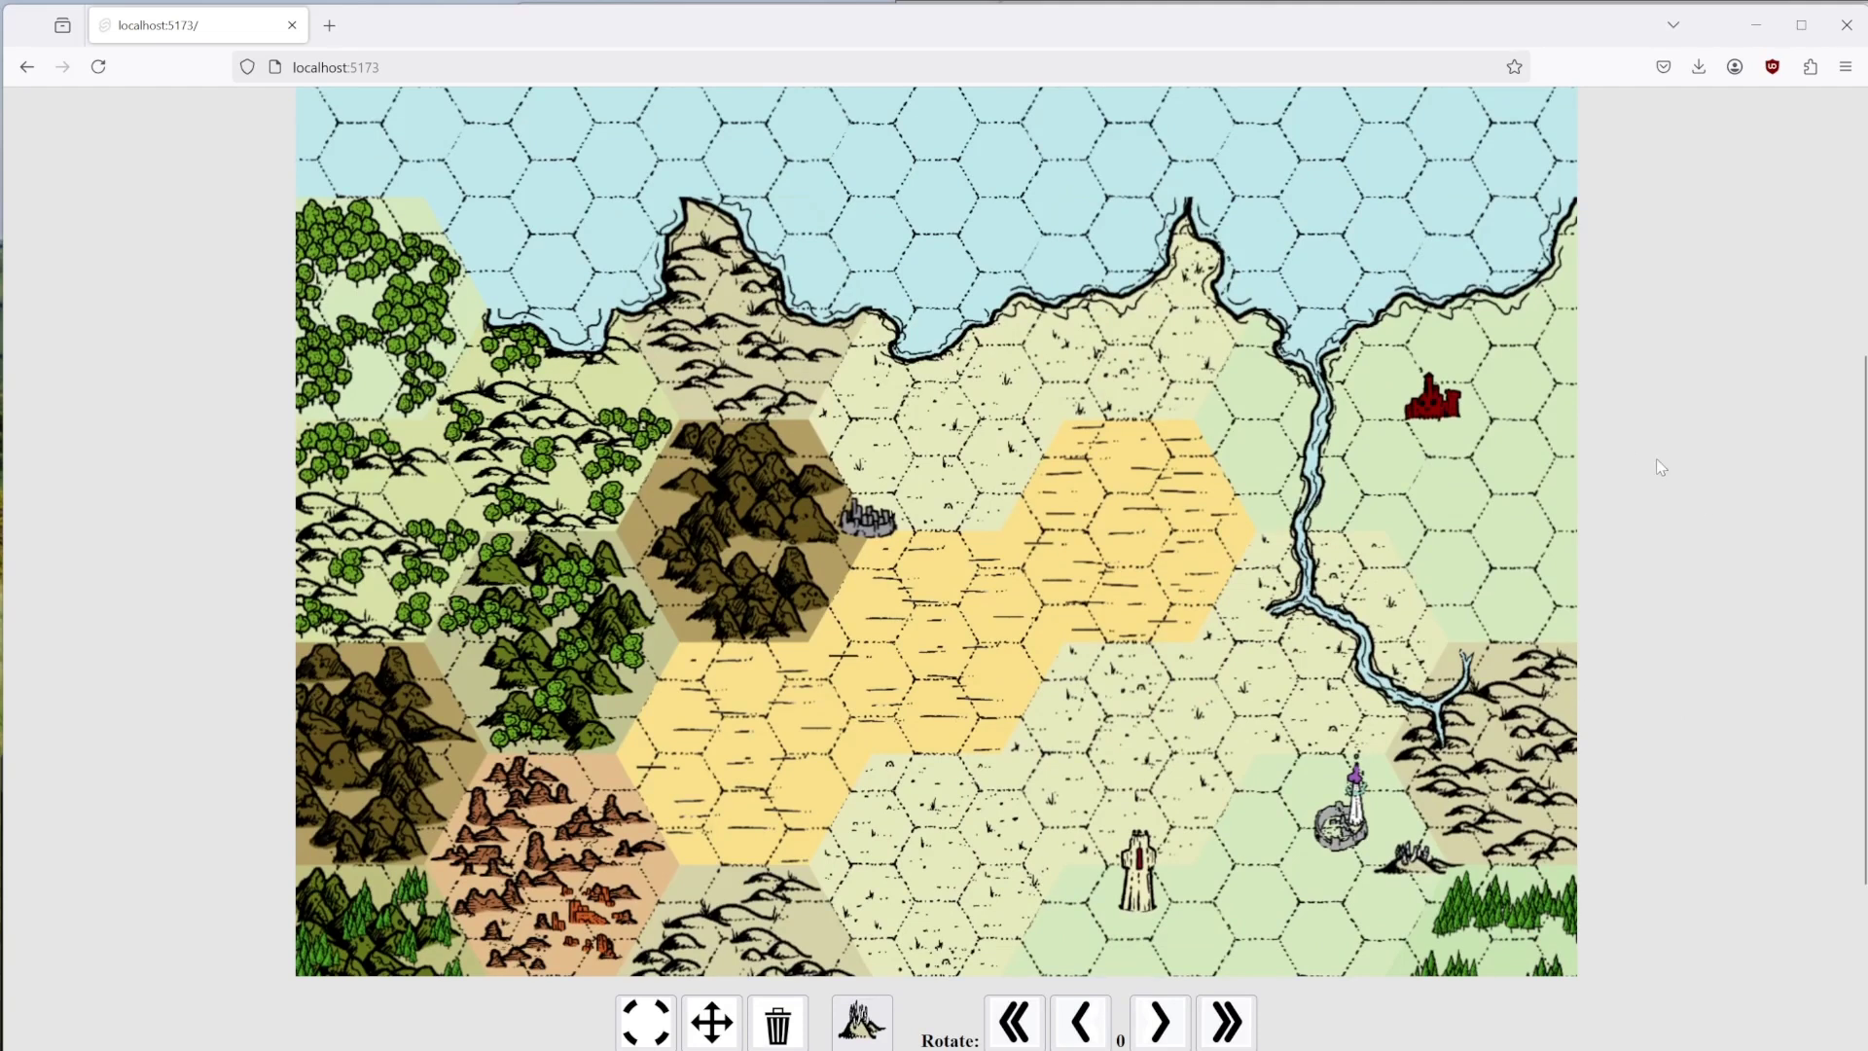
pyautogui.scroll(3, 1661, 444)
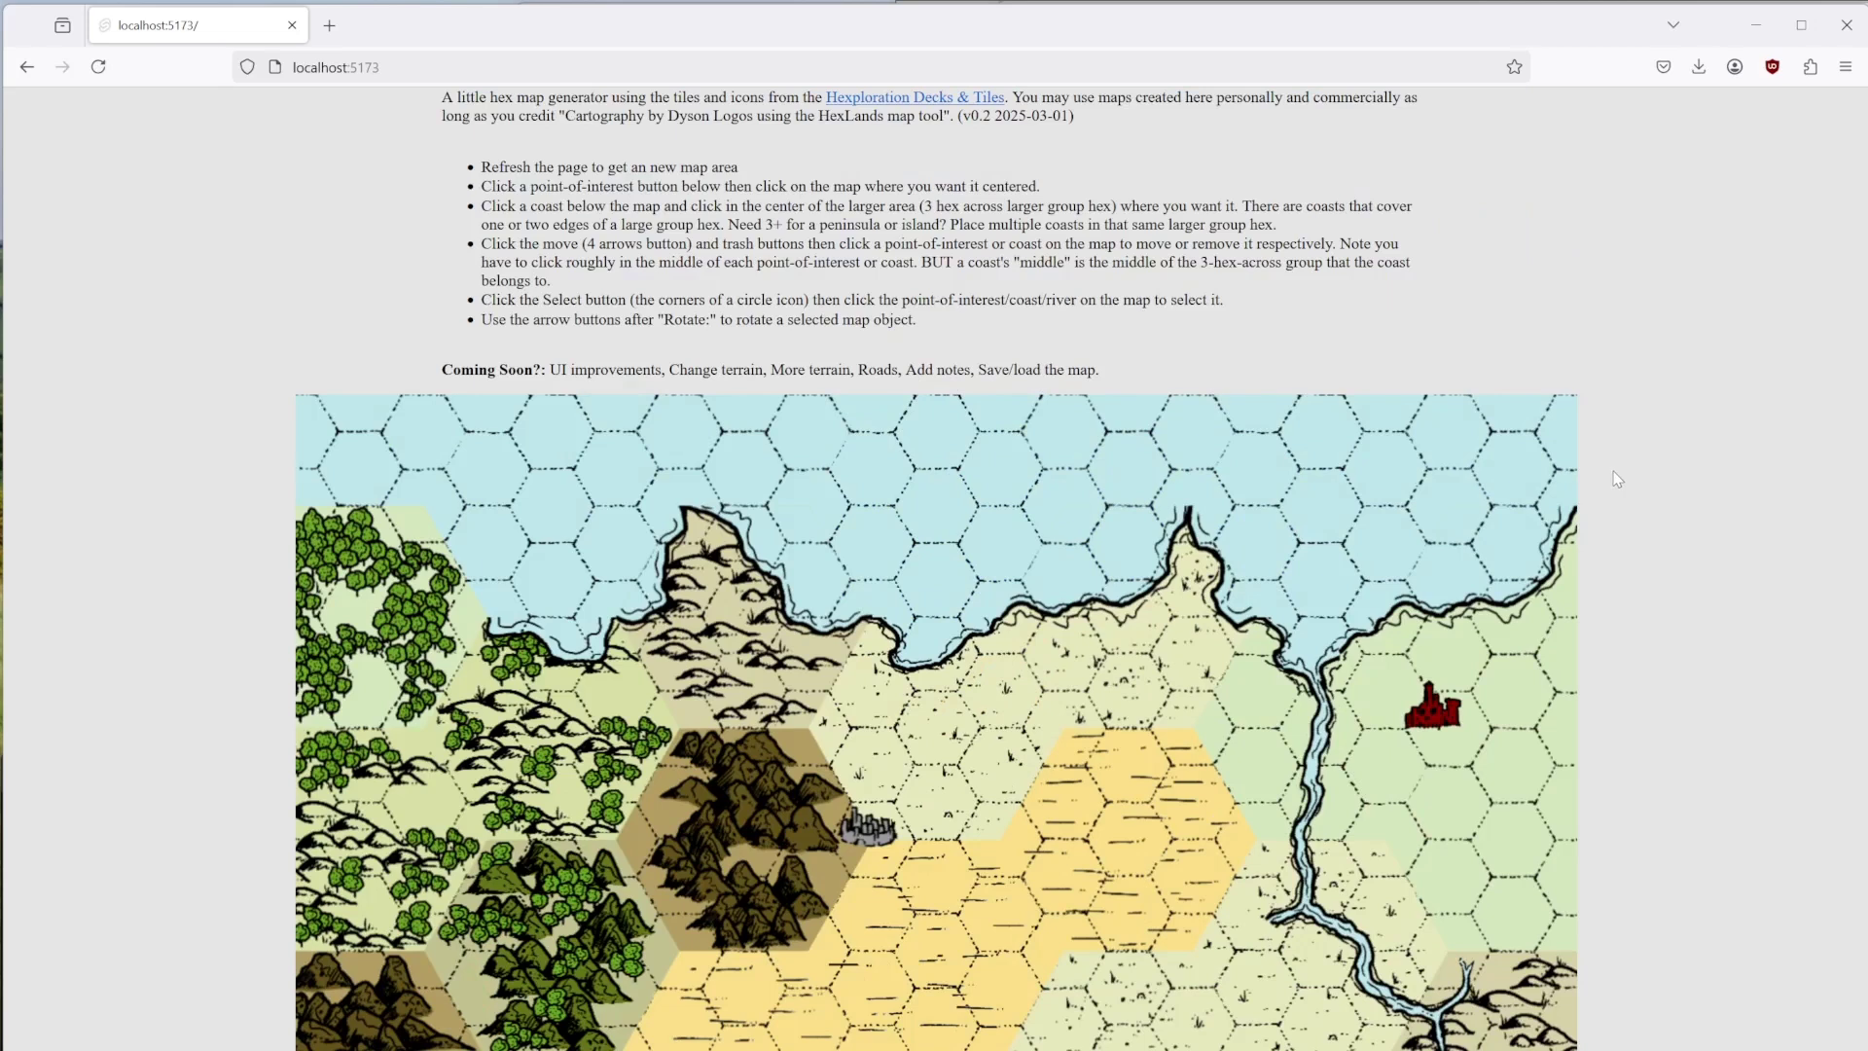
pyautogui.scroll(-3, 1659, 587)
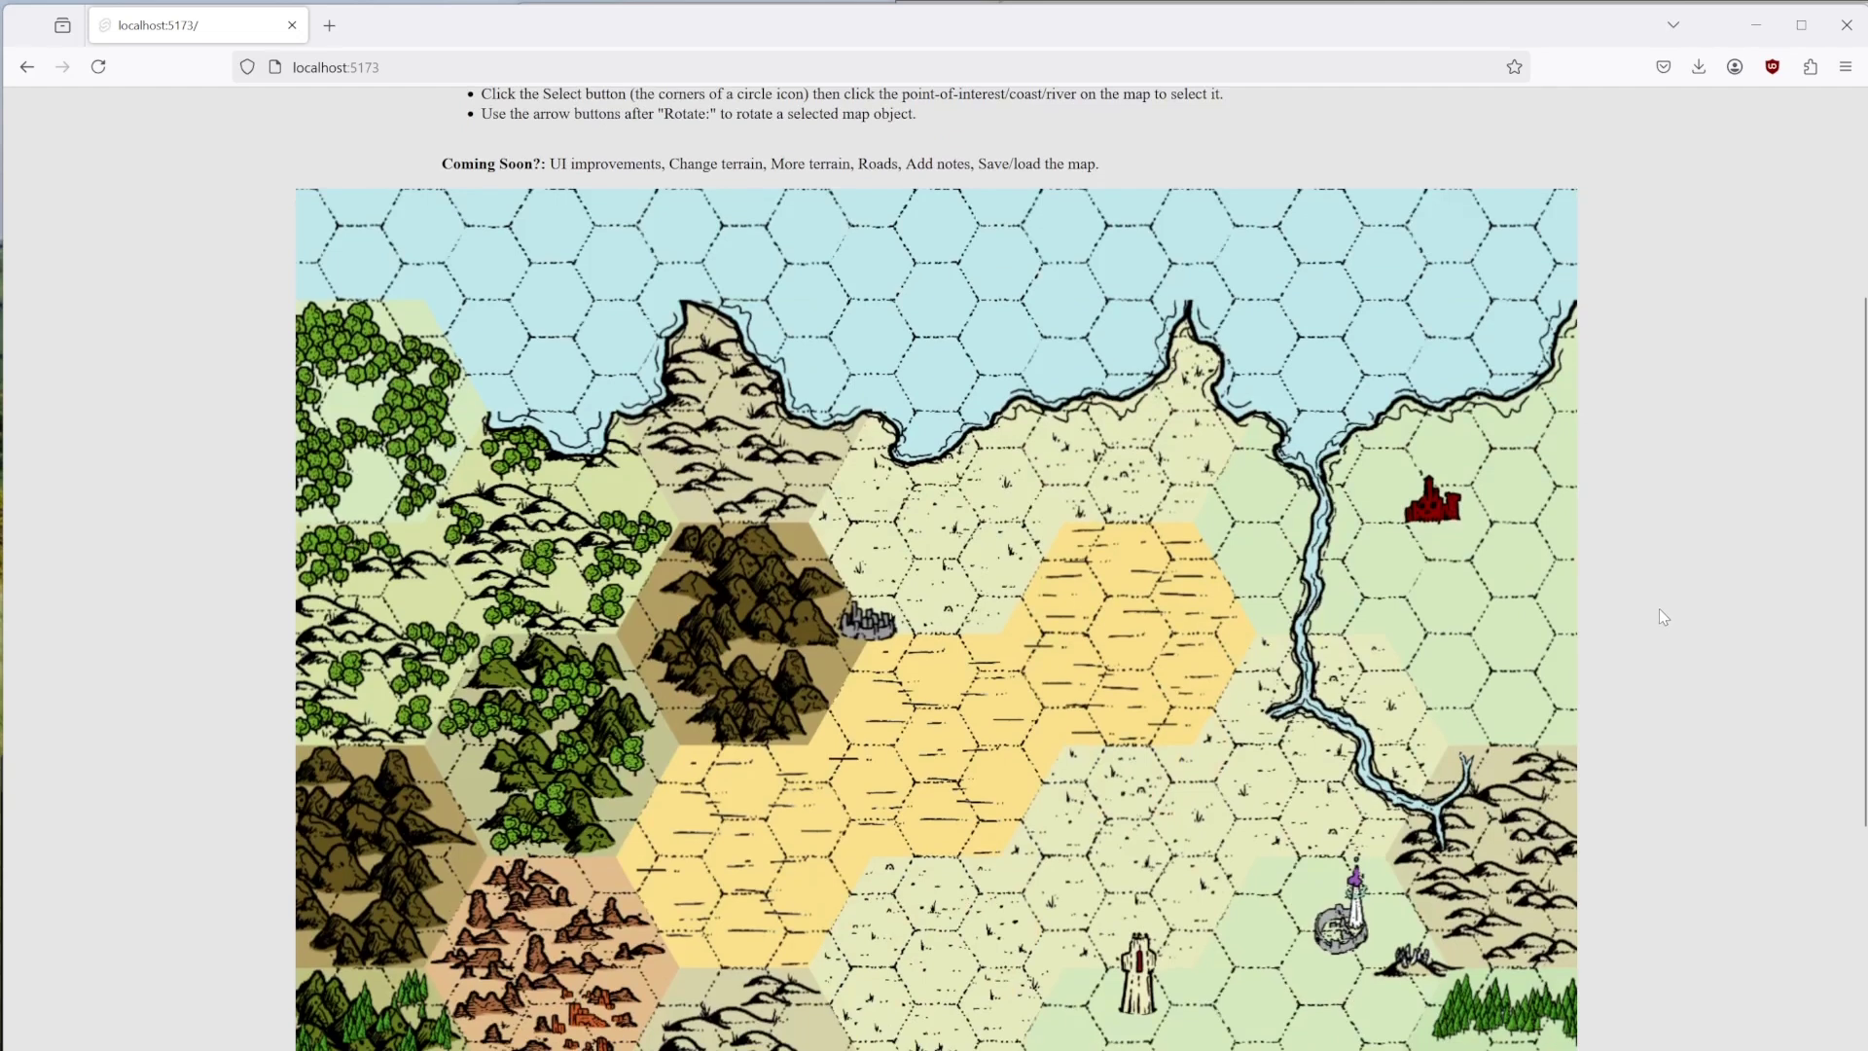